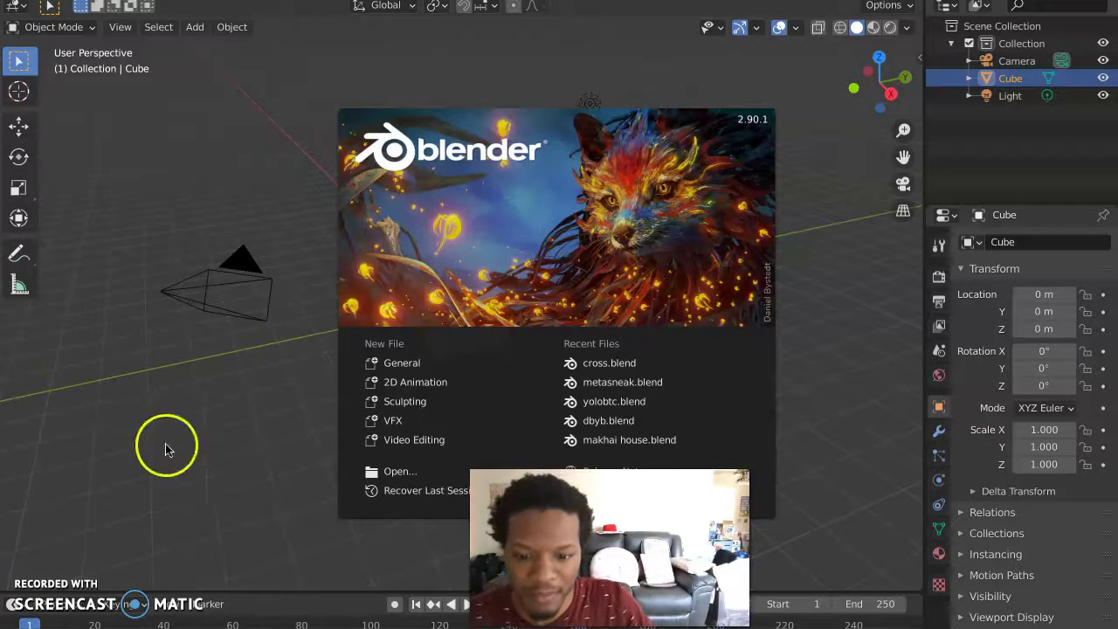
{"action": "left_click", "coordinate": [409, 365]}
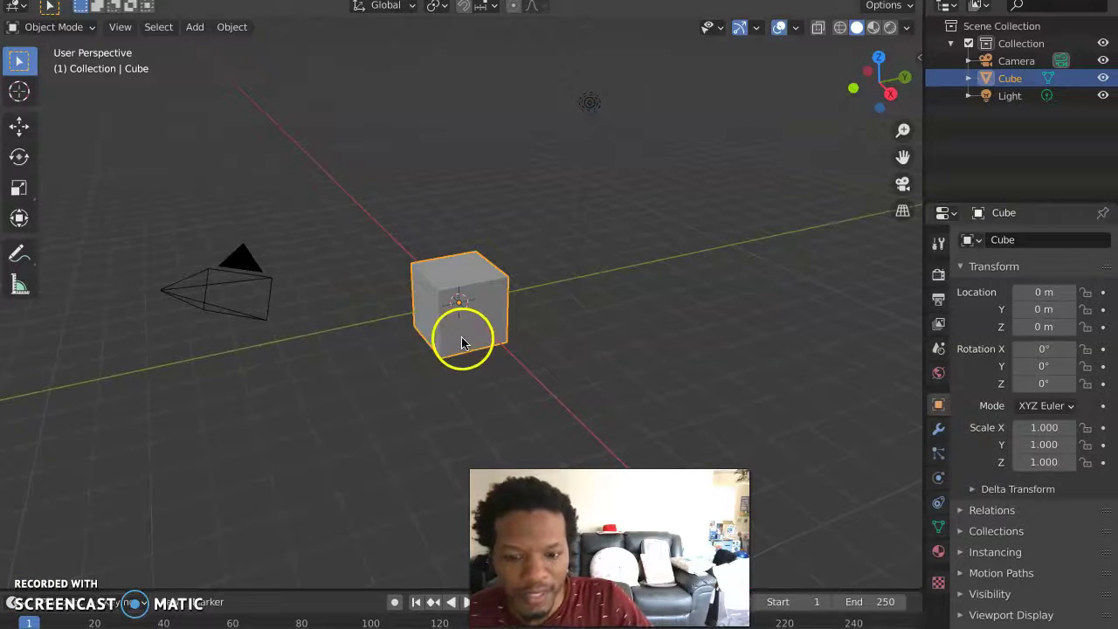
{"action": "mouse_move", "coordinate": [451, 337]}
{"action": "middle_mouse_down"}
{"action": "mouse_move", "coordinate": [431, 324]}
{"action": "mouse_move", "coordinate": [454, 316]}
{"action": "middle_mouse_up"}
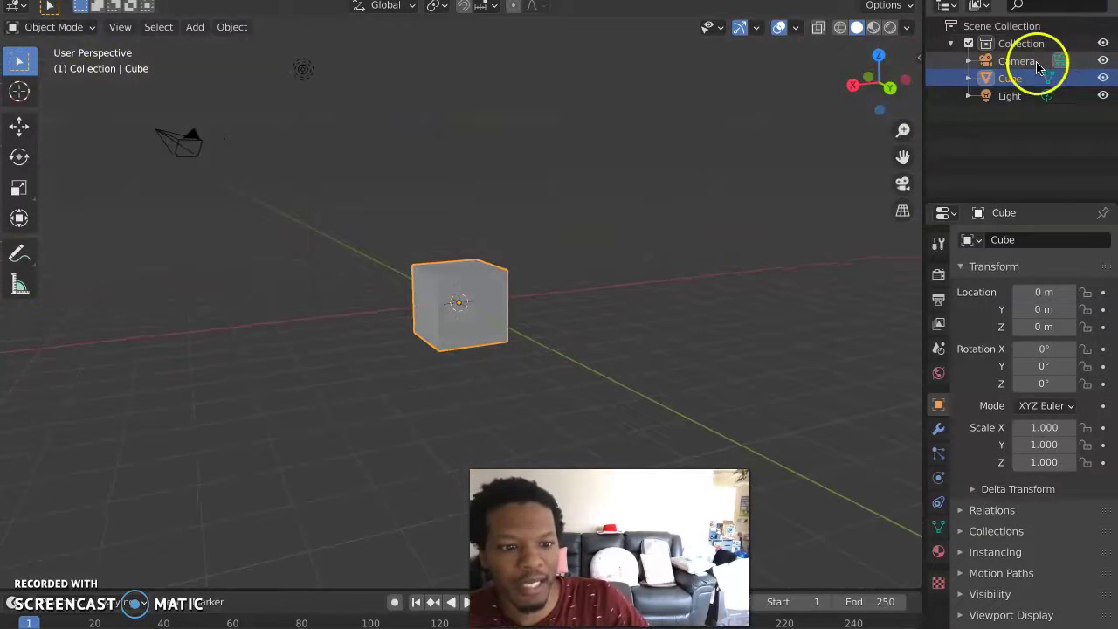
{"action": "left_click", "coordinate": [1016, 63]}
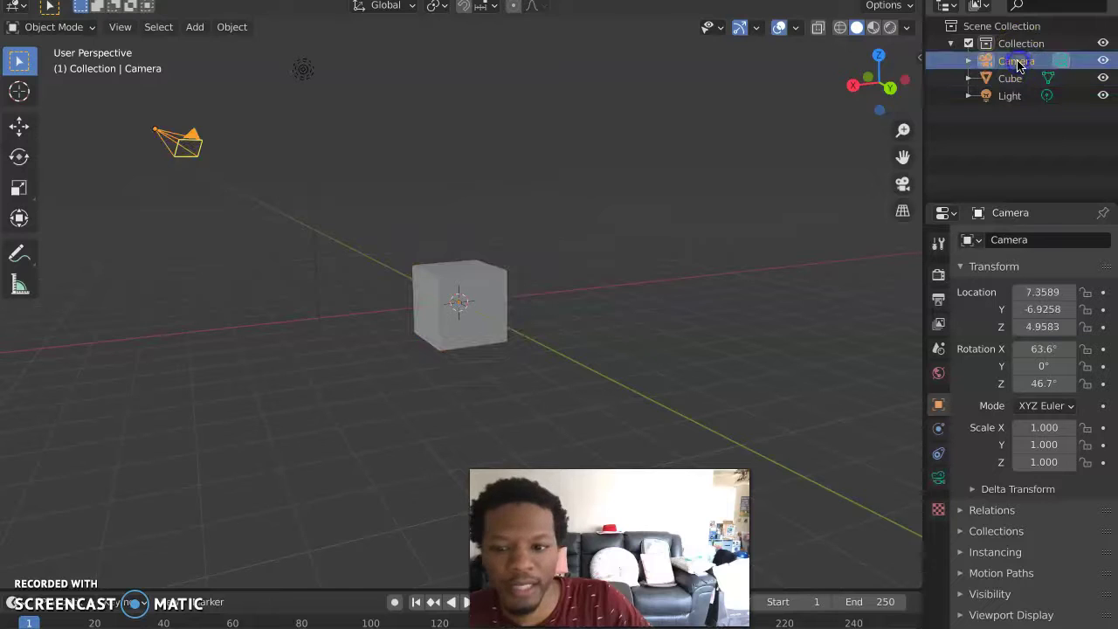
{"action": "left_click", "coordinate": [1011, 81]}
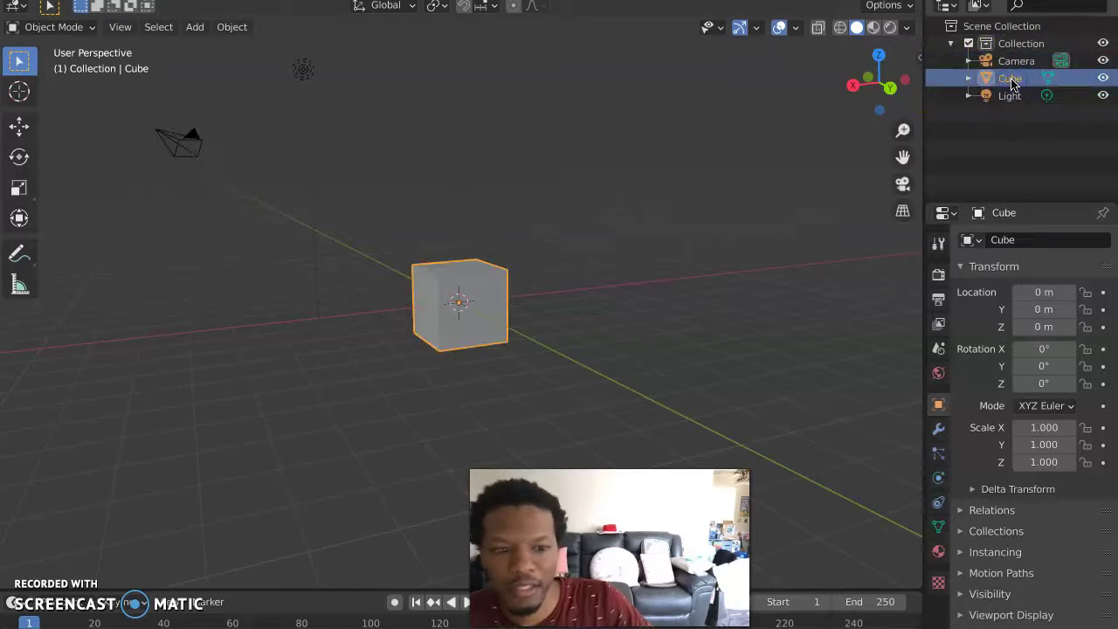
{"action": "left_click", "coordinate": [1008, 96]}
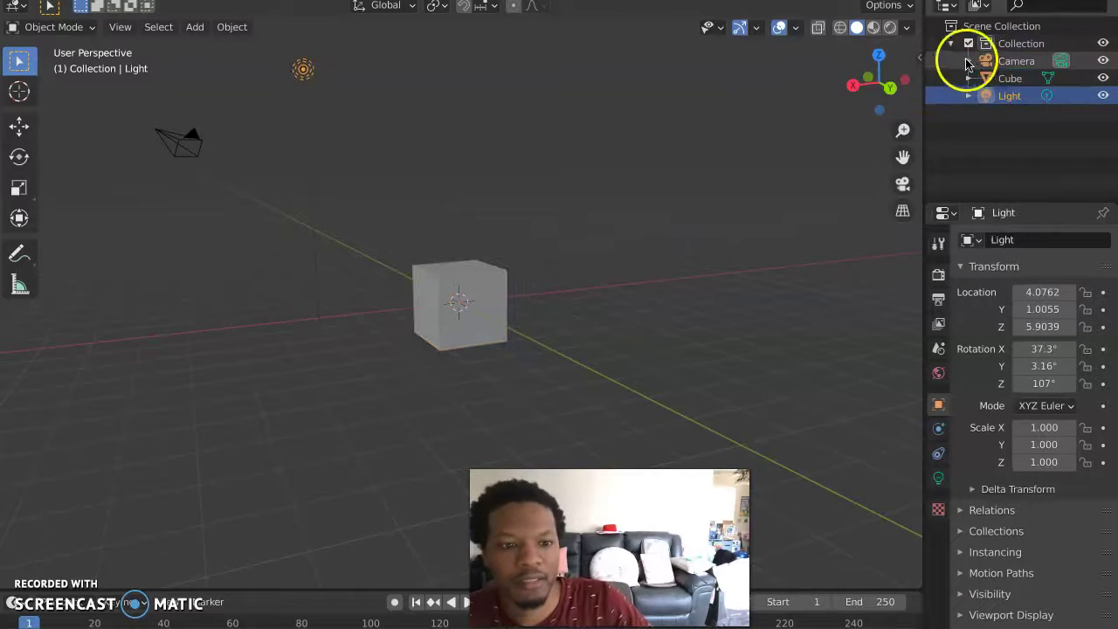
{"action": "left_click", "coordinate": [1001, 63]}
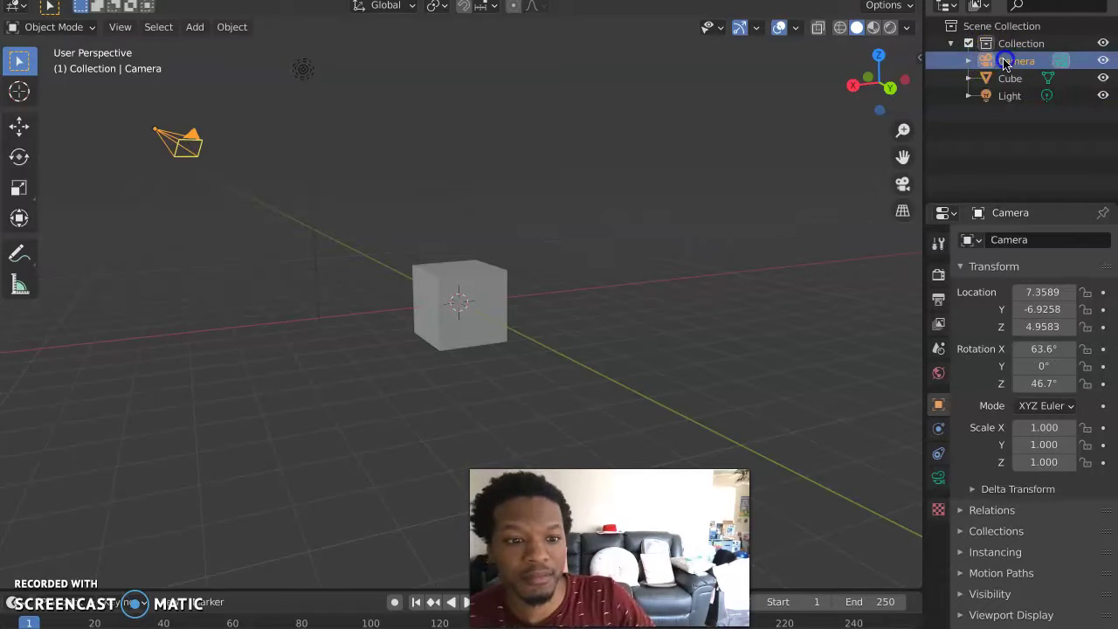
{"action": "left_click", "coordinate": [1009, 78]}
{"action": "left_click", "coordinate": [1010, 96]}
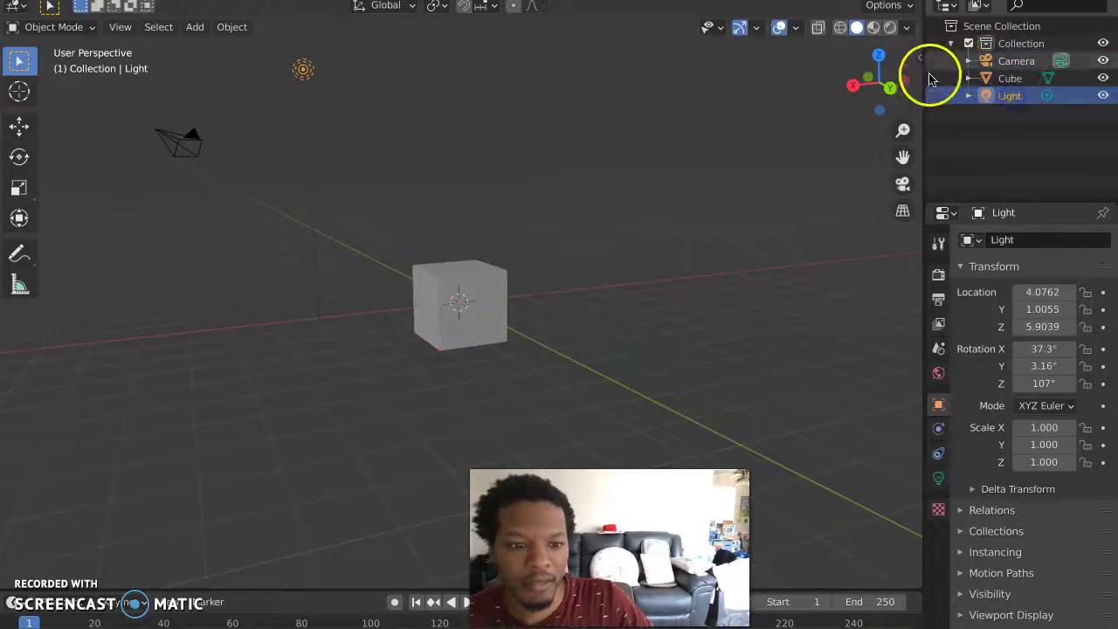
Enter Camera Perspective framing the cube, checking the camera, cube and light in the outliner.
{"action": "left_click", "coordinate": [903, 183]}
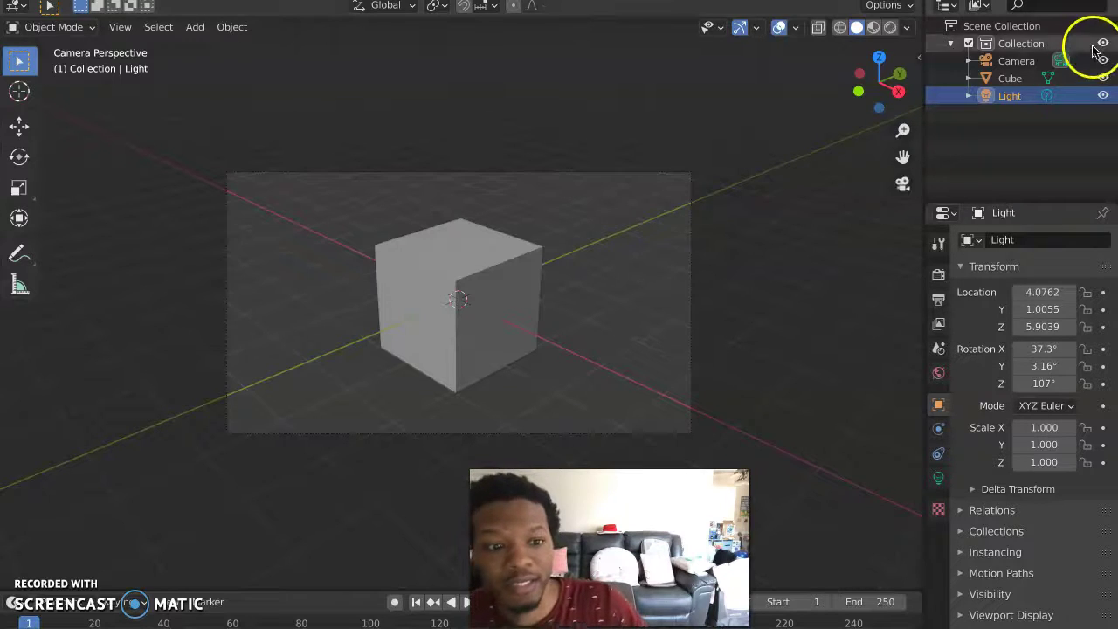
{"action": "left_click", "coordinate": [1011, 61]}
{"action": "left_click", "coordinate": [1009, 78]}
{"action": "left_click", "coordinate": [1008, 96]}
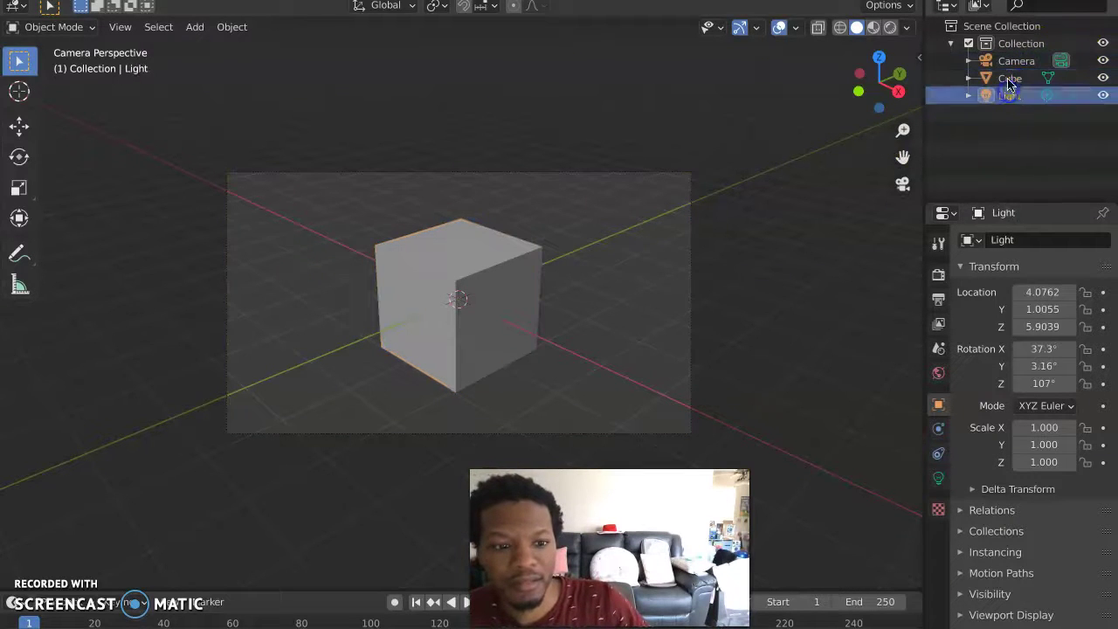
{"action": "left_click", "coordinate": [1011, 61]}
{"action": "left_click", "coordinate": [1009, 78]}
{"action": "left_click", "coordinate": [1009, 96]}
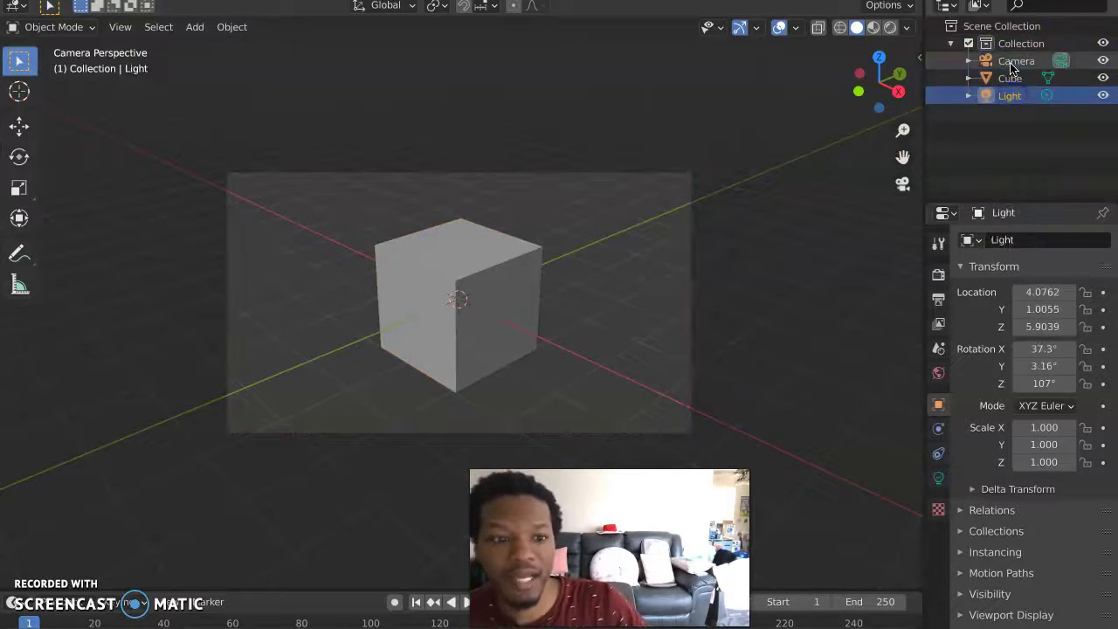
{"action": "left_click", "coordinate": [1011, 61]}
{"action": "left_click", "coordinate": [902, 183]}
{"action": "left_click", "coordinate": [902, 184]}
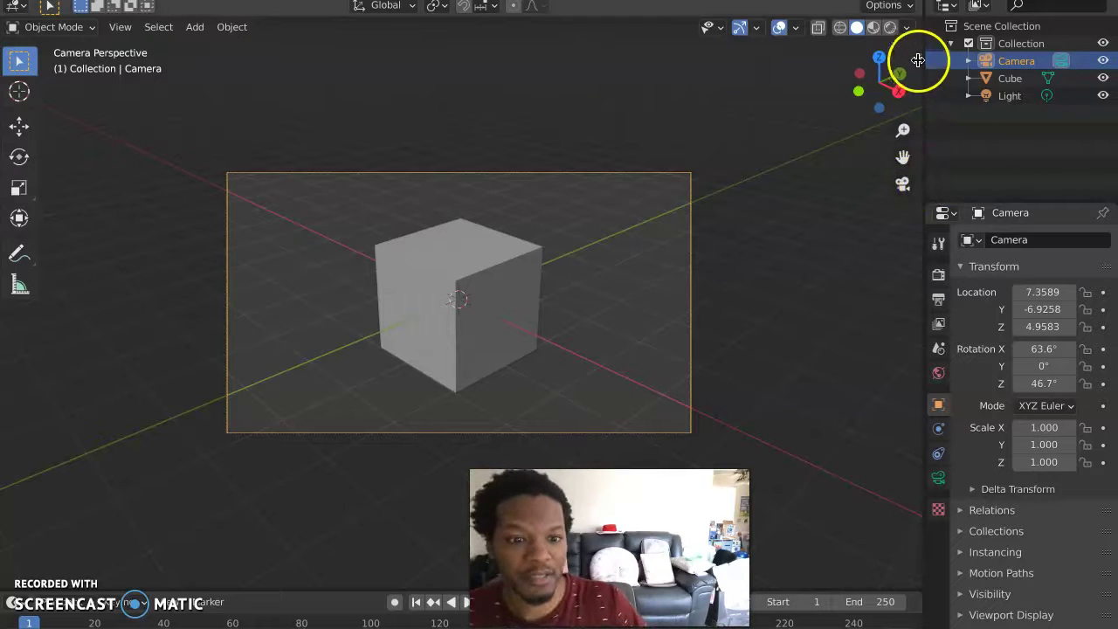
Show the sidebar's View tab and enable Local Camera.
{"action": "key", "text": "n"}
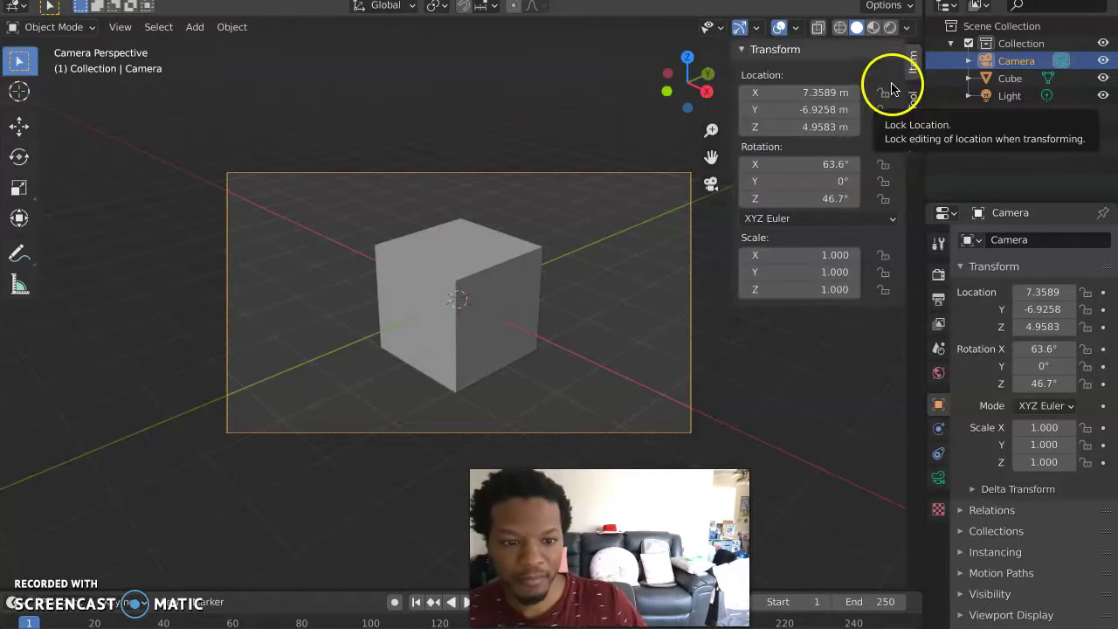
{"action": "key", "text": "n"}
{"action": "key", "text": "n"}
{"action": "key", "text": "n"}
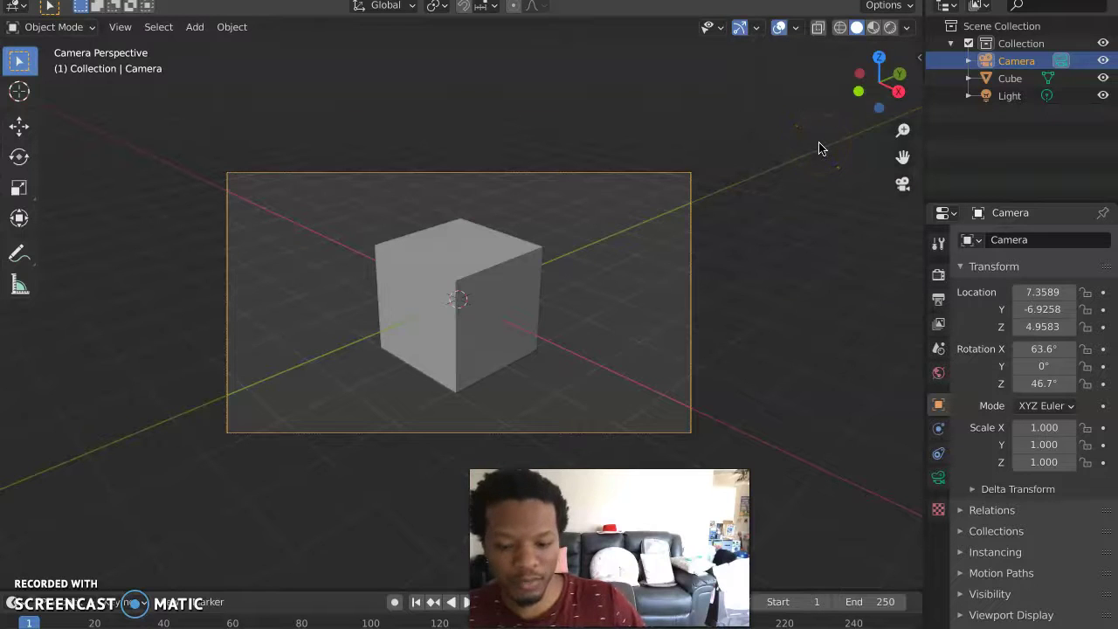
{"action": "key", "text": "n"}
{"action": "key", "text": "n"}
{"action": "key", "text": "n"}
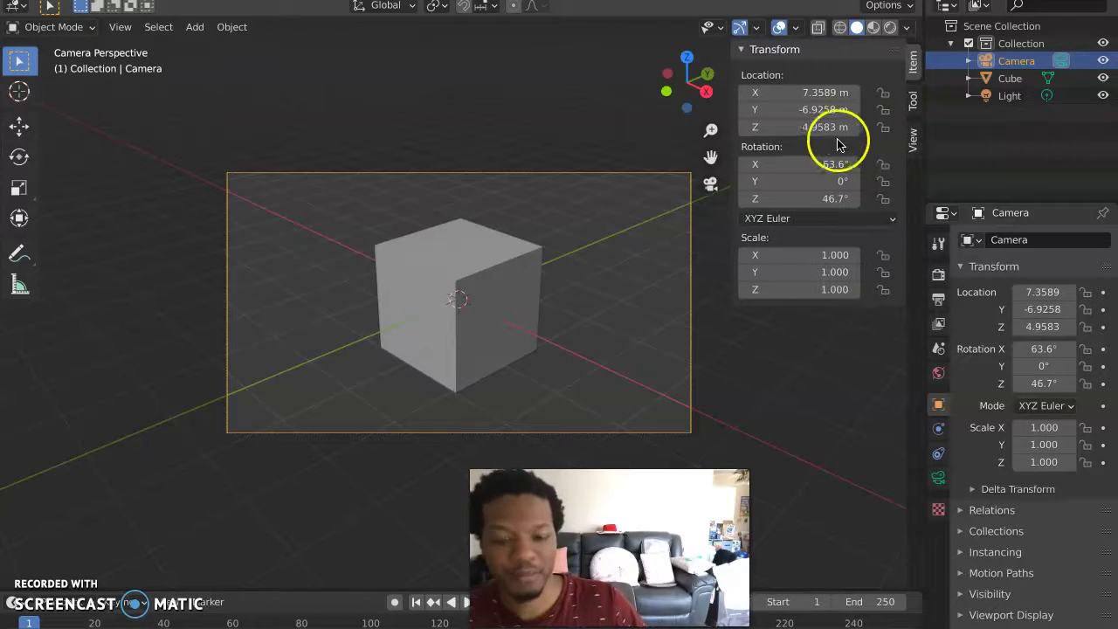
{"action": "left_click", "coordinate": [913, 140]}
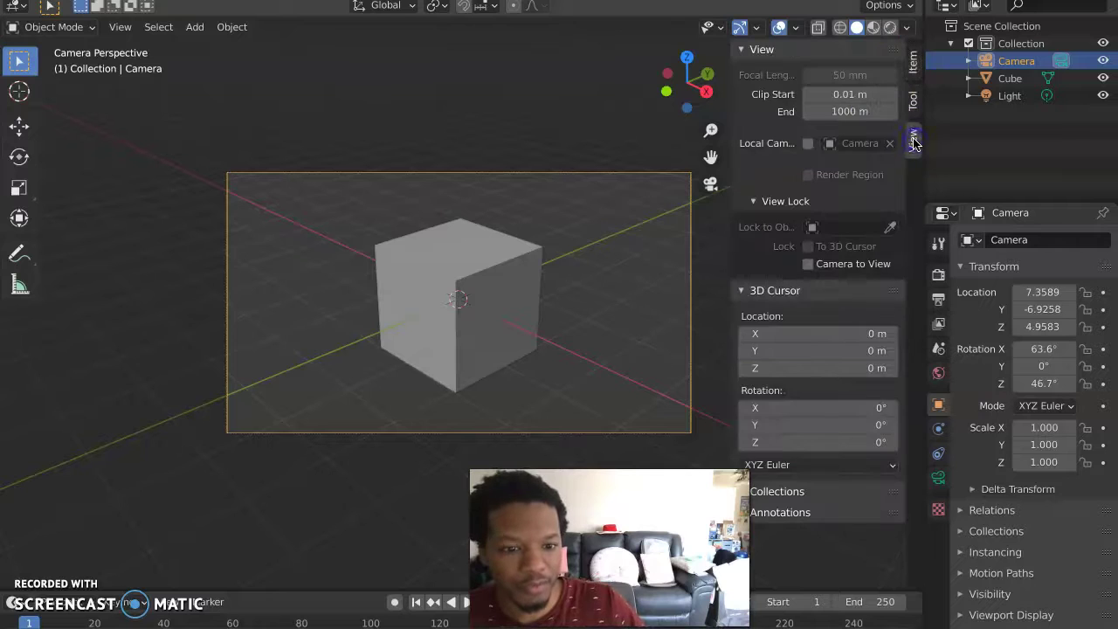
{"action": "left_click", "coordinate": [808, 144]}
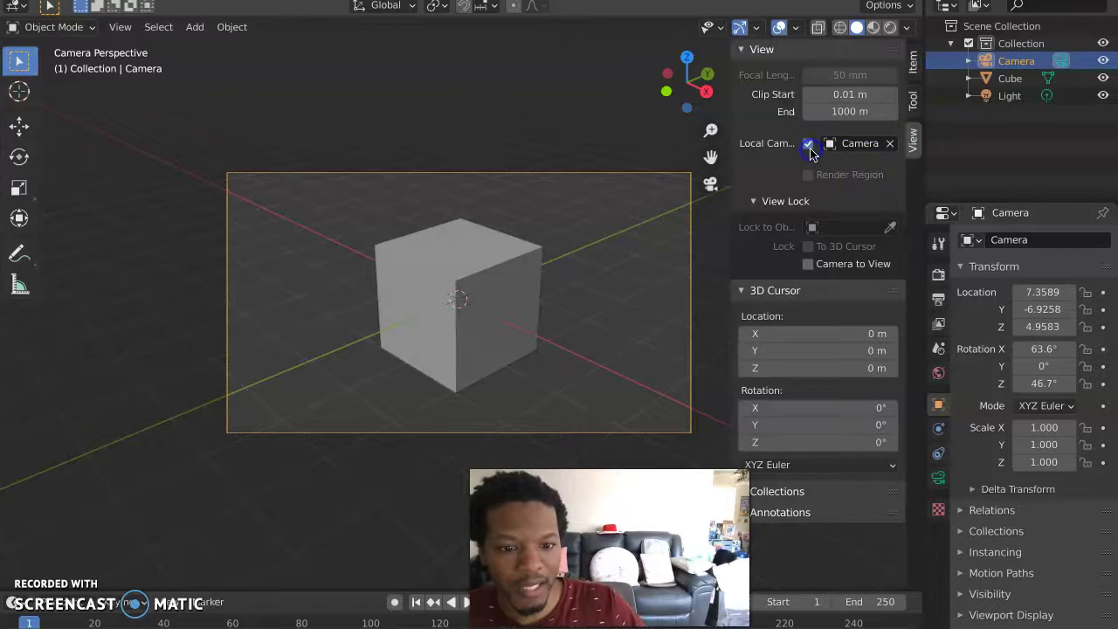
Turn Local Camera off, enable Lock Camera to View, and orbit the camera to a new angle.
{"action": "key", "text": "KP_0"}
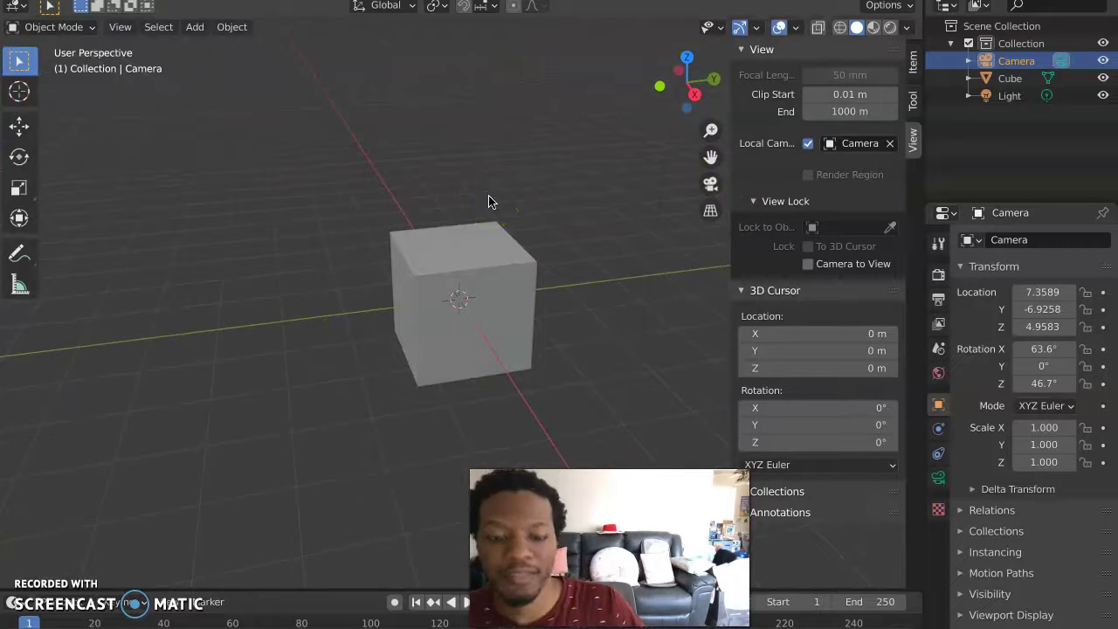
{"action": "left_click", "coordinate": [709, 185]}
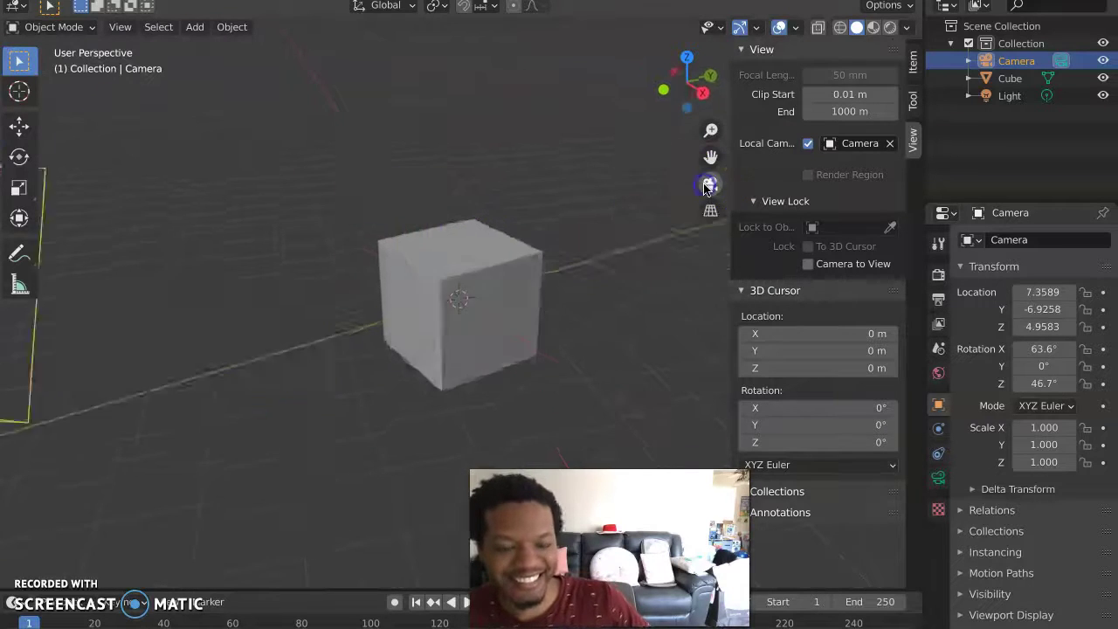
{"action": "left_click", "coordinate": [808, 144]}
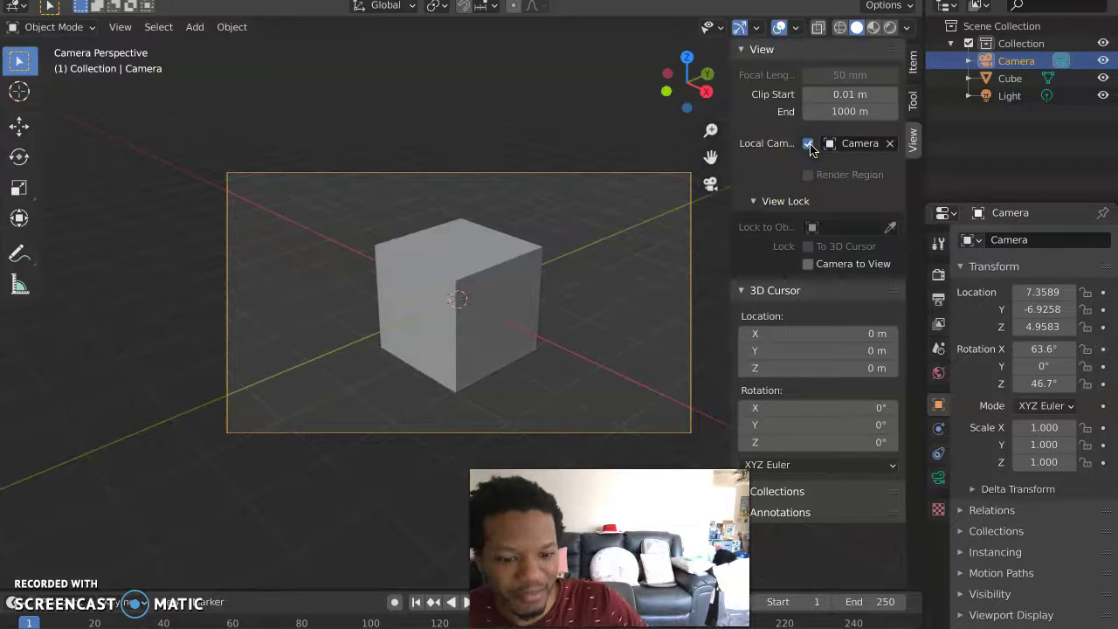
{"action": "left_click", "coordinate": [807, 263]}
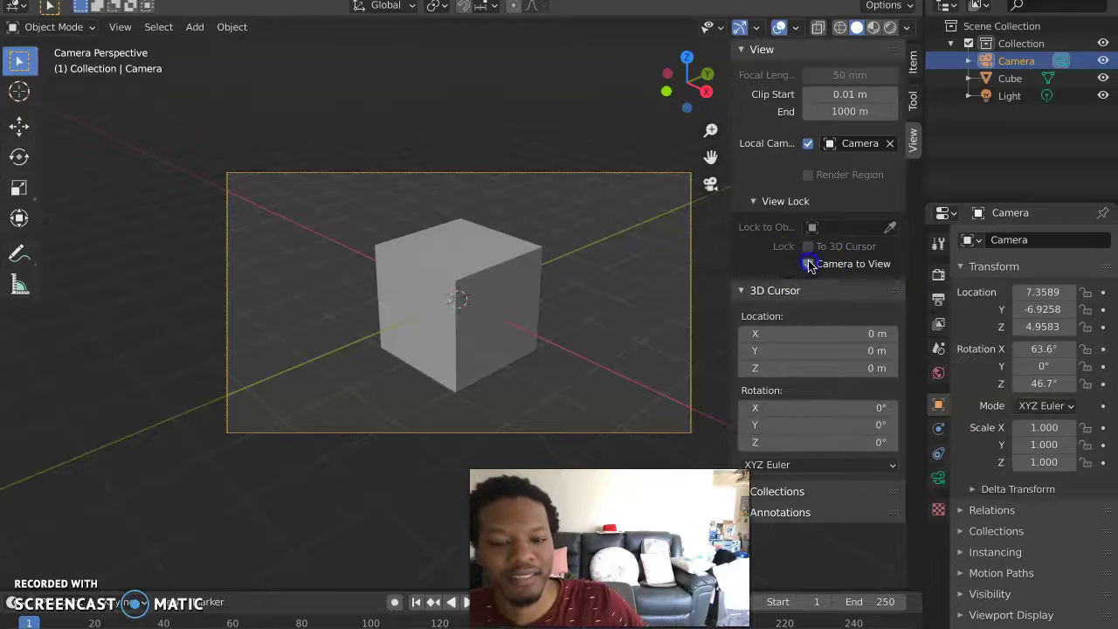
{"action": "left_click", "coordinate": [810, 264]}
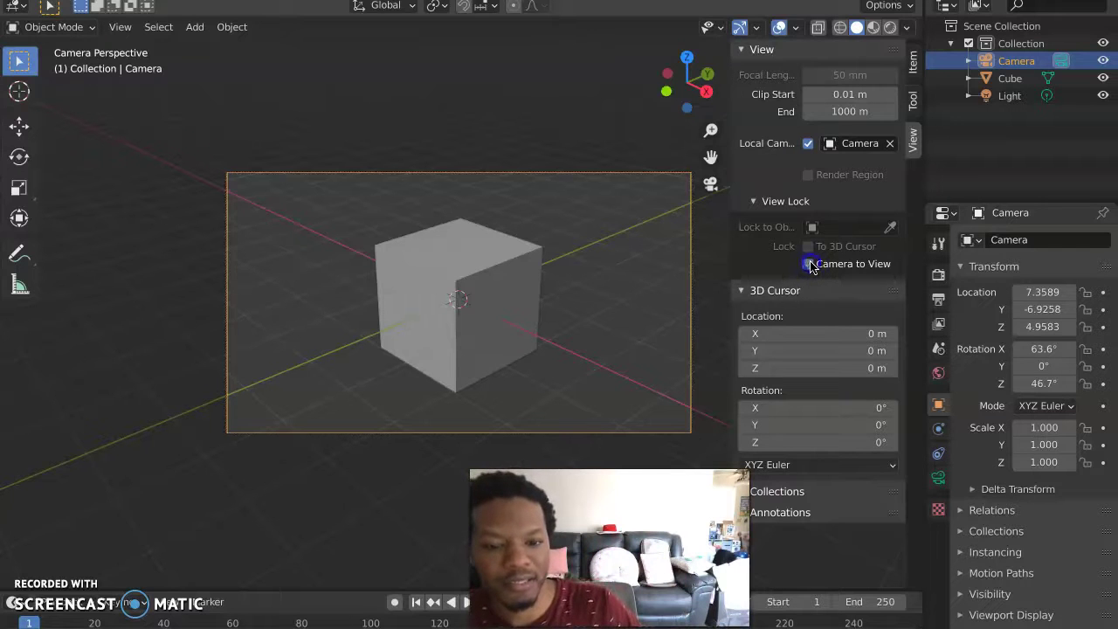
{"action": "middle_click_drag", "start_coordinate": [629, 259], "coordinate": [626, 259]}
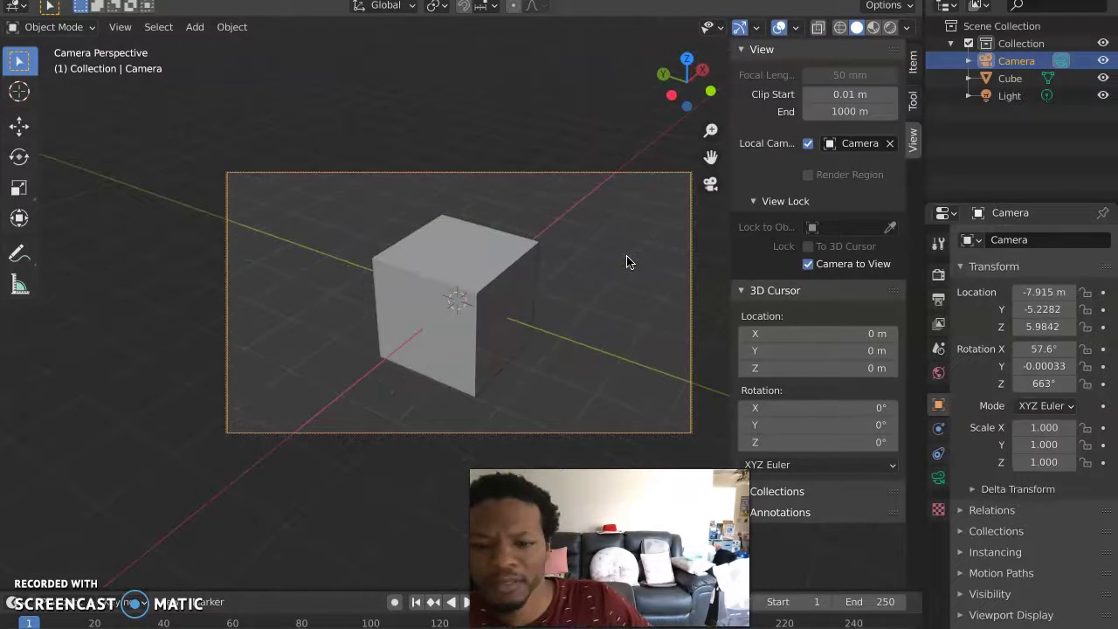
Select the cube, put it in Edit Mode, and orbit the locked camera to face it head-on.
{"action": "left_click", "coordinate": [492, 291]}
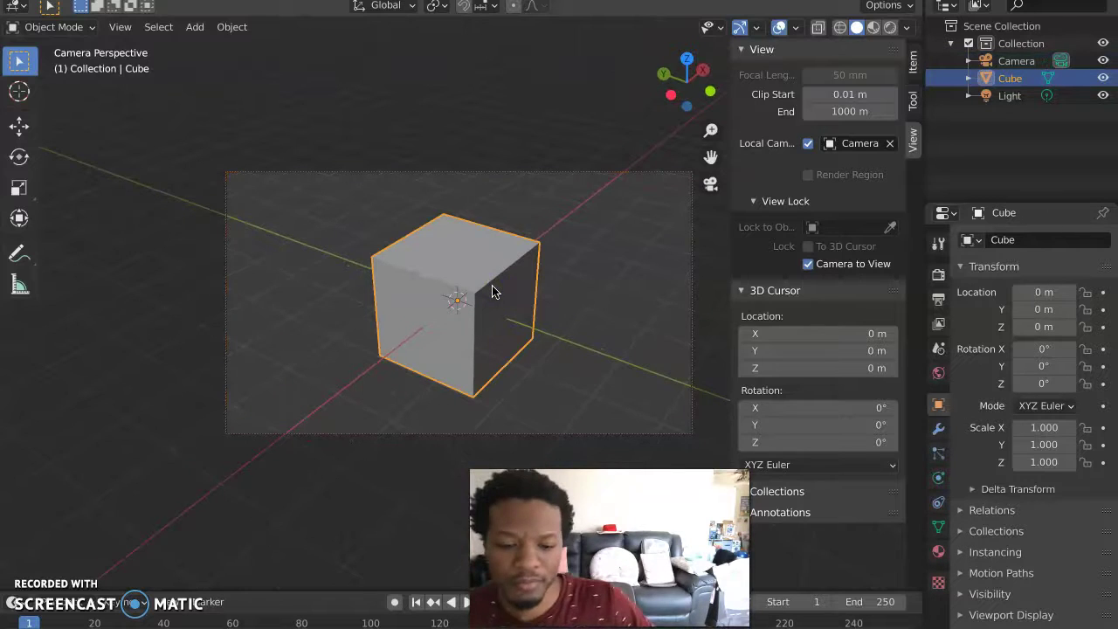
{"action": "mouse_move", "coordinate": [487, 282]}
{"action": "middle_mouse_down"}
{"action": "mouse_move", "coordinate": [494, 267]}
{"action": "mouse_move", "coordinate": [489, 277]}
{"action": "middle_mouse_up"}
{"action": "key", "text": "Tab"}
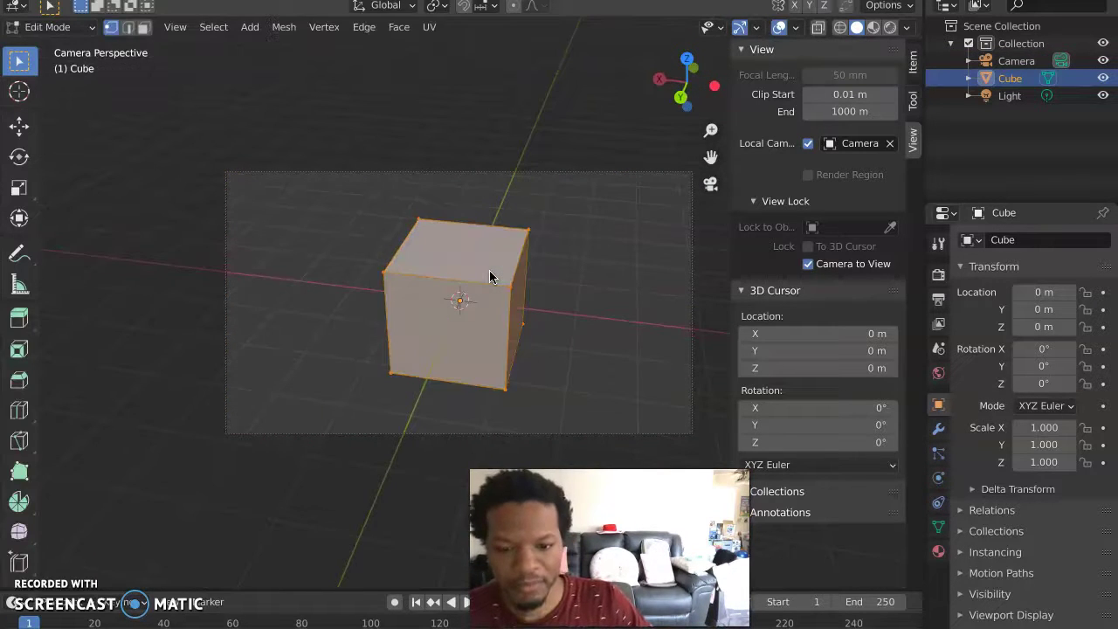
{"action": "left_click", "coordinate": [54, 26]}
{"action": "left_click", "coordinate": [48, 37]}
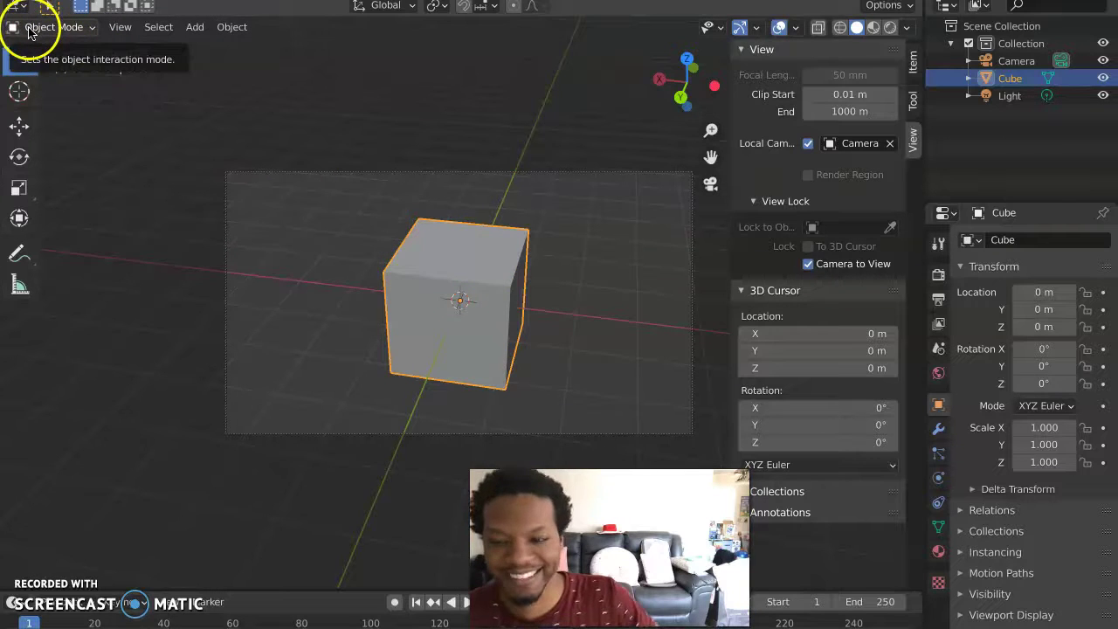
{"action": "key", "text": "Tab"}
{"action": "key", "text": "Tab"}
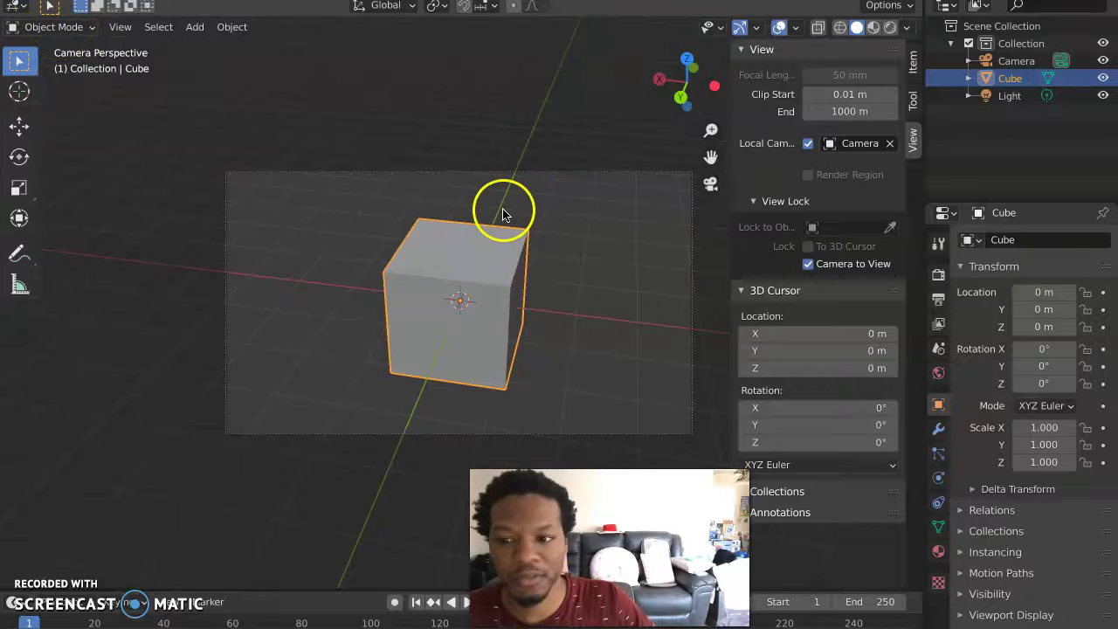
{"action": "key", "text": "Tab"}
{"action": "middle_click_drag", "start_coordinate": [449, 266], "coordinate": [462, 264]}
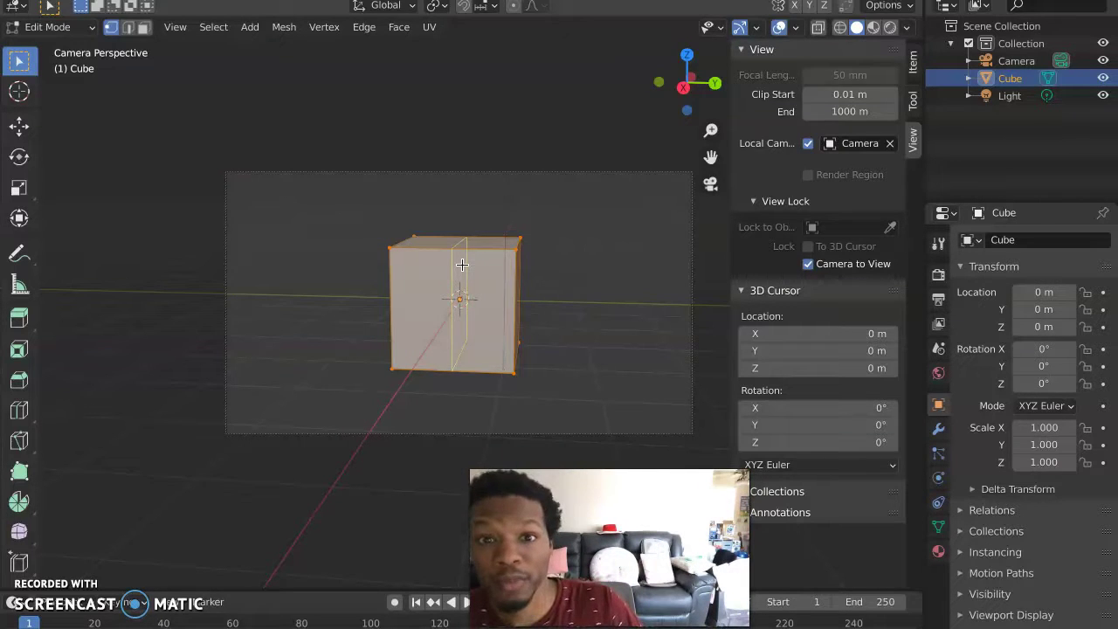
Loop-cut a vertical edge loop through the cube's centre, splitting its front face in two.
{"action": "left_click", "coordinate": [462, 264]}
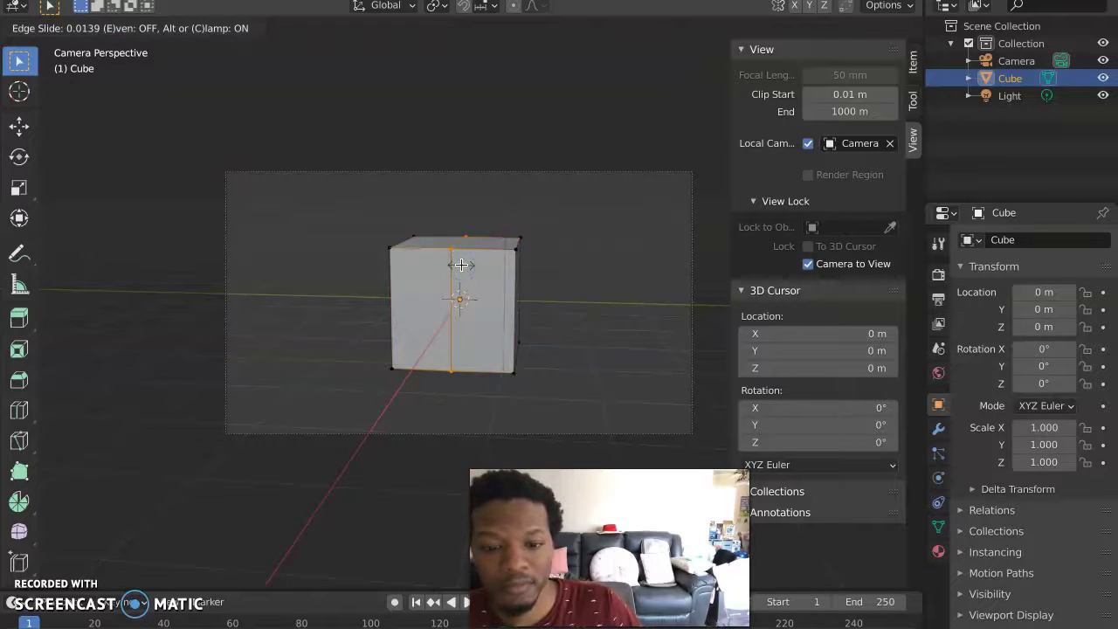
{"action": "left_click_drag", "start_coordinate": [442, 266], "coordinate": [477, 268]}
{"action": "left_click", "coordinate": [477, 268]}
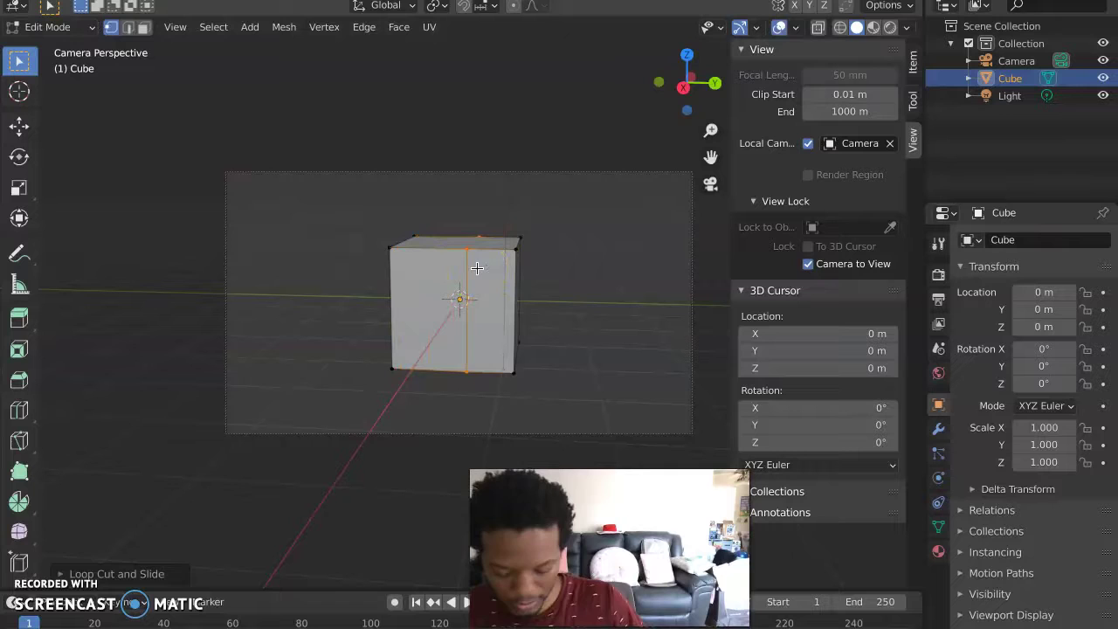
{"action": "key", "text": "a"}
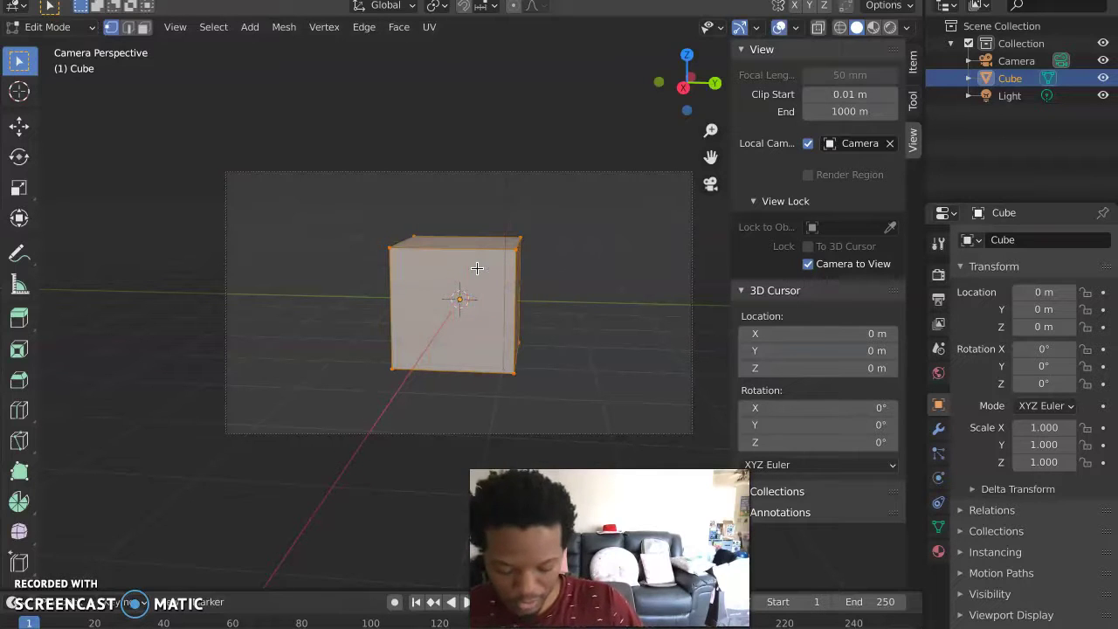
{"action": "left_click", "coordinate": [477, 268]}
{"action": "left_click", "coordinate": [477, 268]}
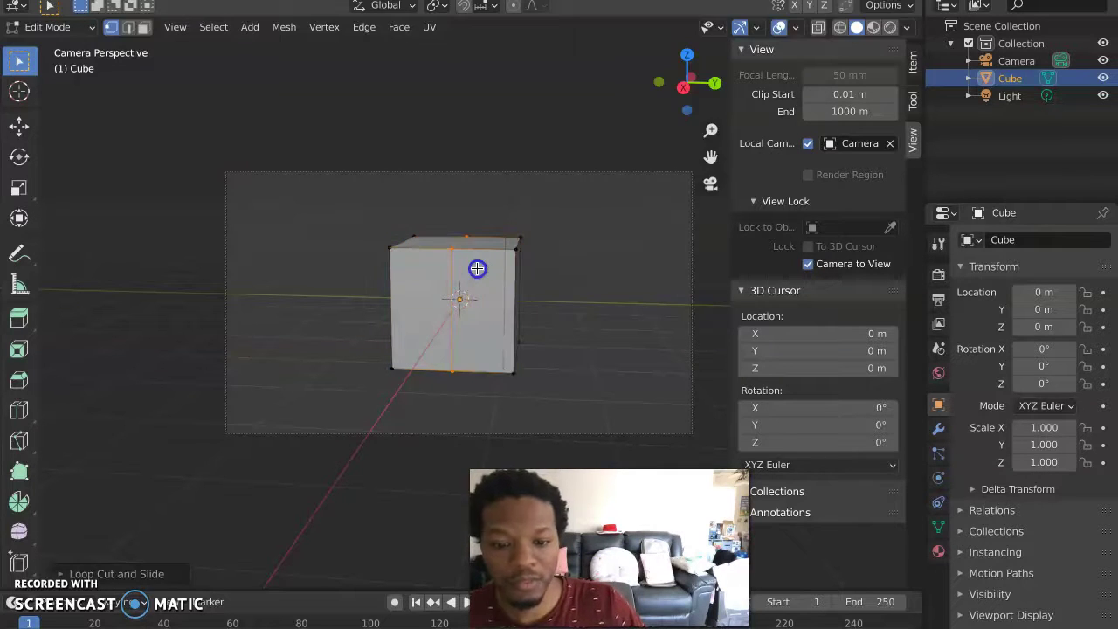
Box-select the vertices of the cube's left half and delete them as Faces.
{"action": "middle_click_drag", "start_coordinate": [346, 207], "coordinate": [373, 210]}
{"action": "key", "text": "b"}
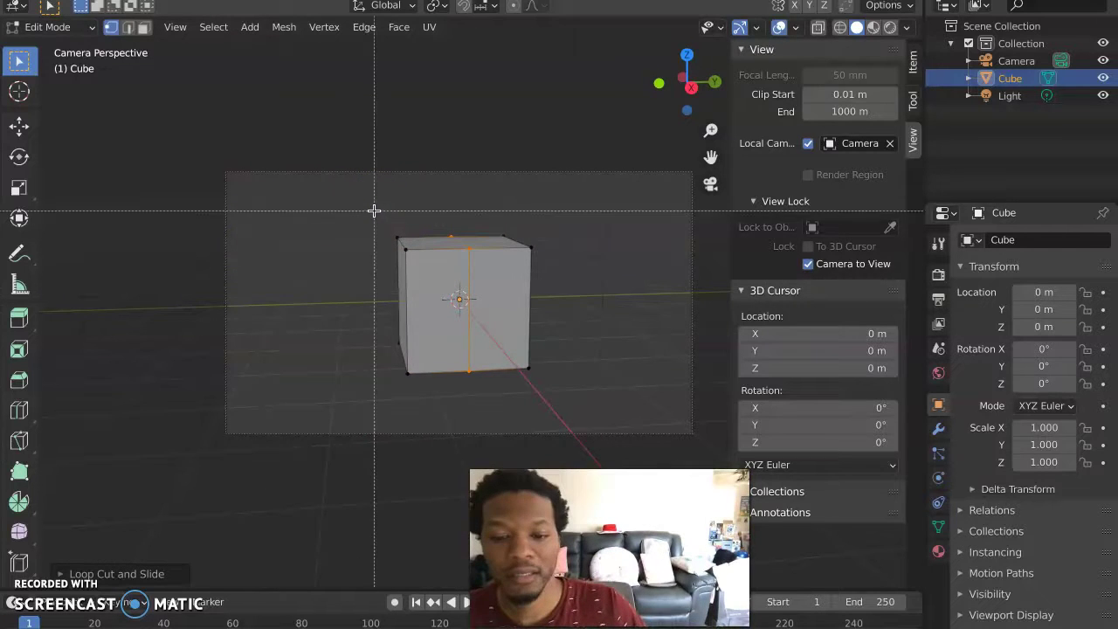
{"action": "left_click_drag", "start_coordinate": [378, 215], "coordinate": [427, 379]}
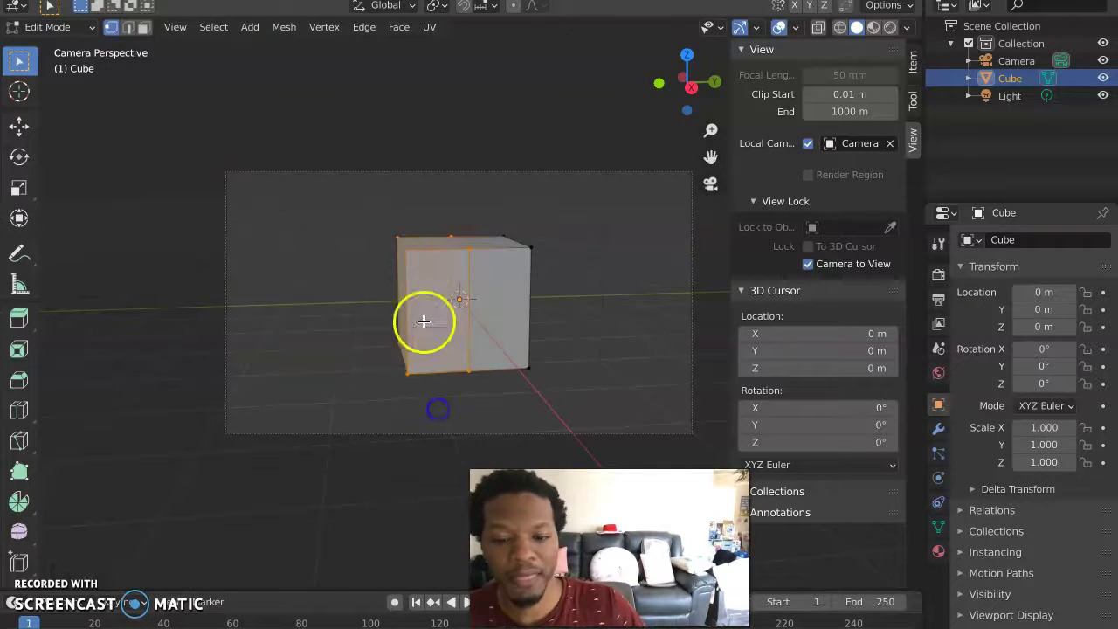
{"action": "middle_click_drag", "start_coordinate": [424, 324], "coordinate": [418, 272]}
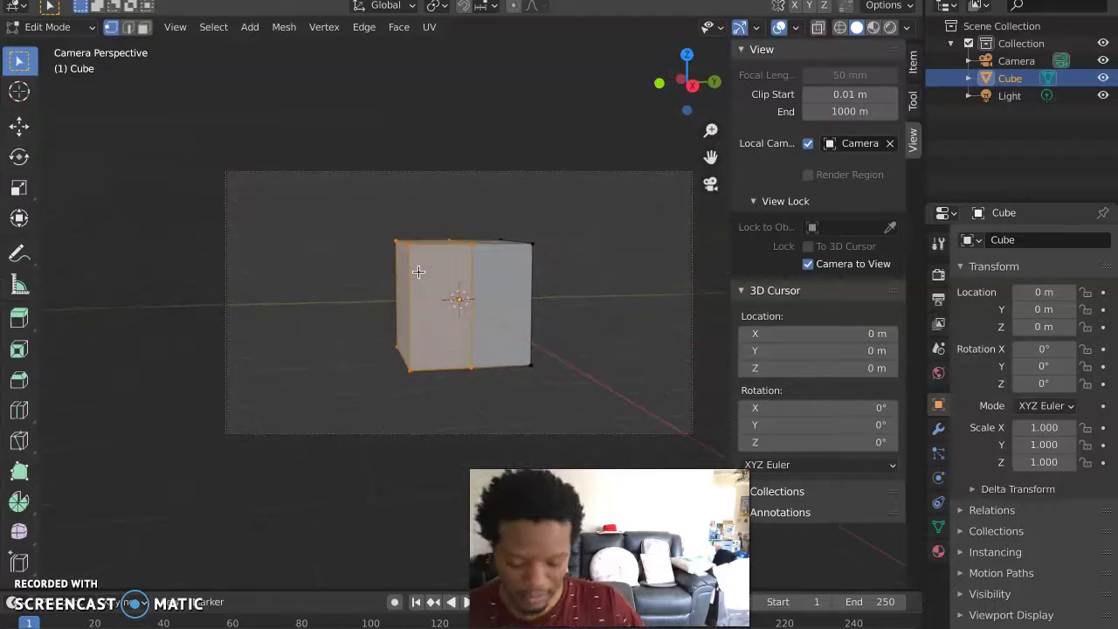
{"action": "key", "text": "x"}
{"action": "left_click", "coordinate": [427, 310]}
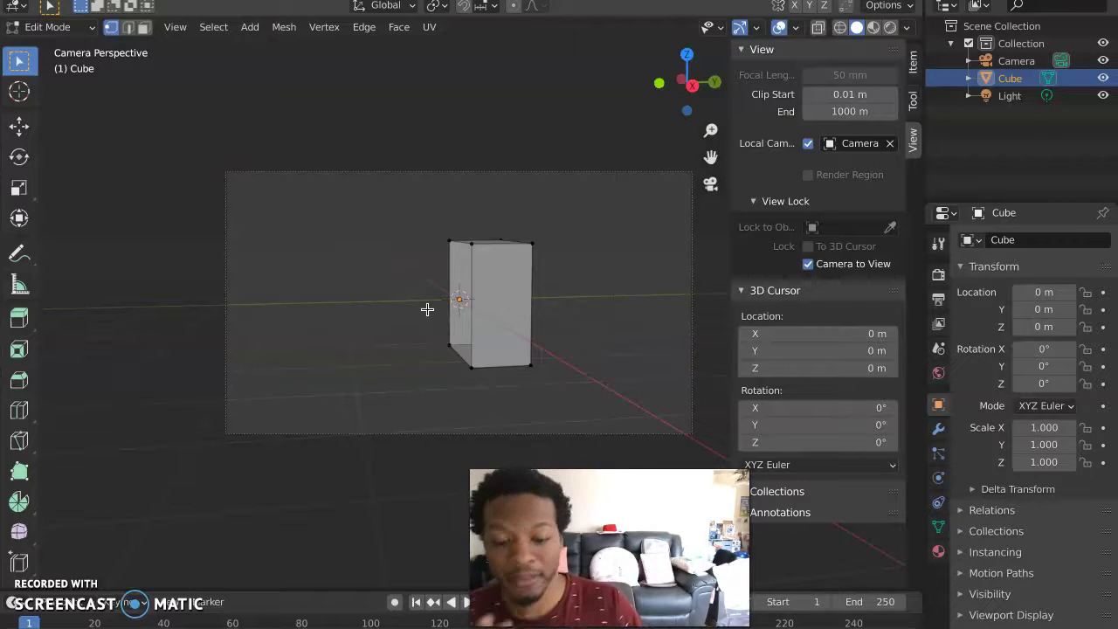
Add a Mirror modifier, inspect its Mirror Object list without choosing, then remove it.
{"action": "left_click", "coordinate": [941, 428]}
{"action": "left_click", "coordinate": [996, 240]}
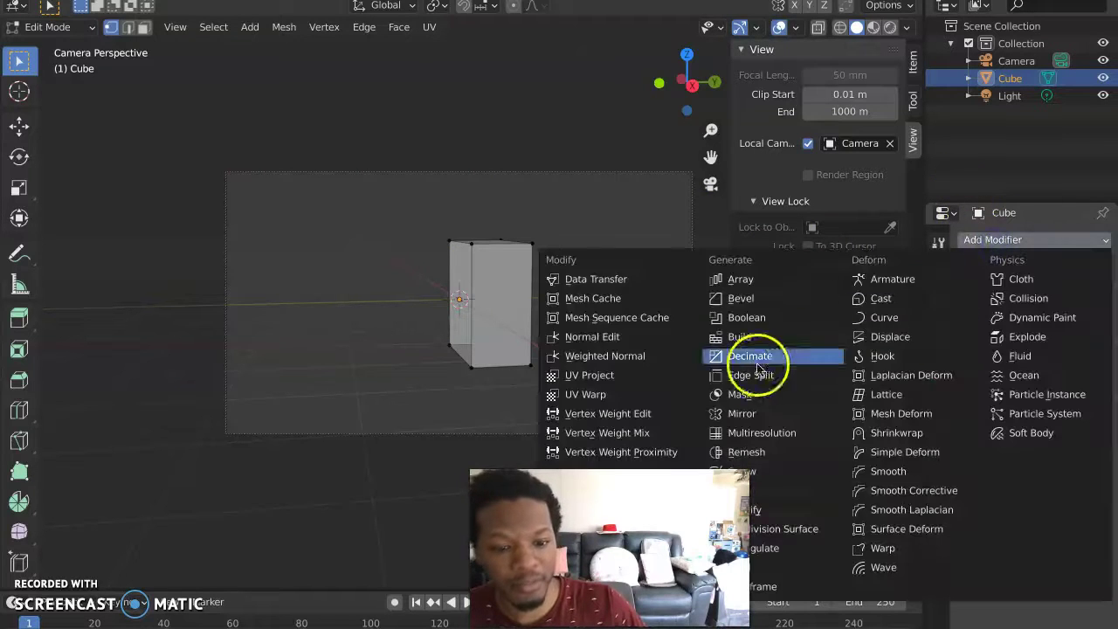
{"action": "left_click", "coordinate": [757, 414]}
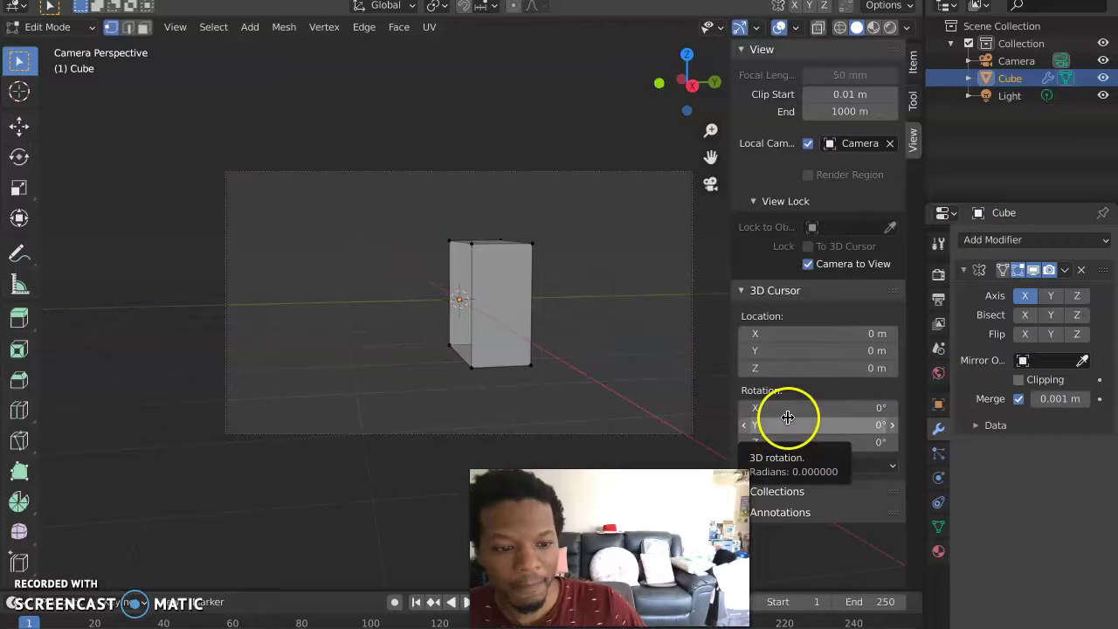
{"action": "left_click", "coordinate": [1052, 360]}
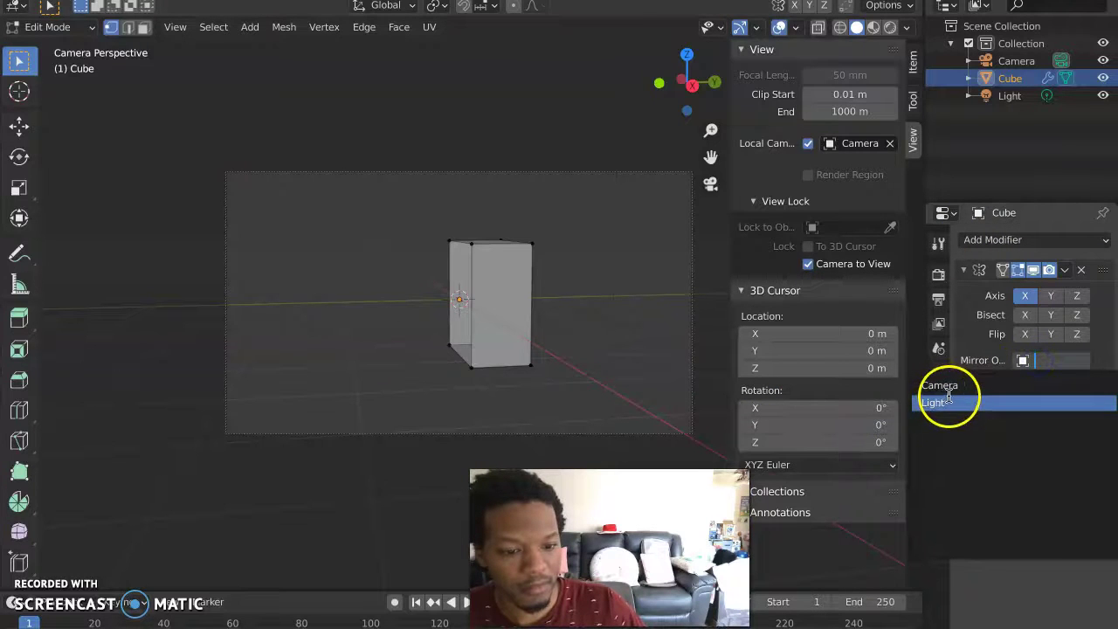
{"action": "left_click", "coordinate": [1008, 79]}
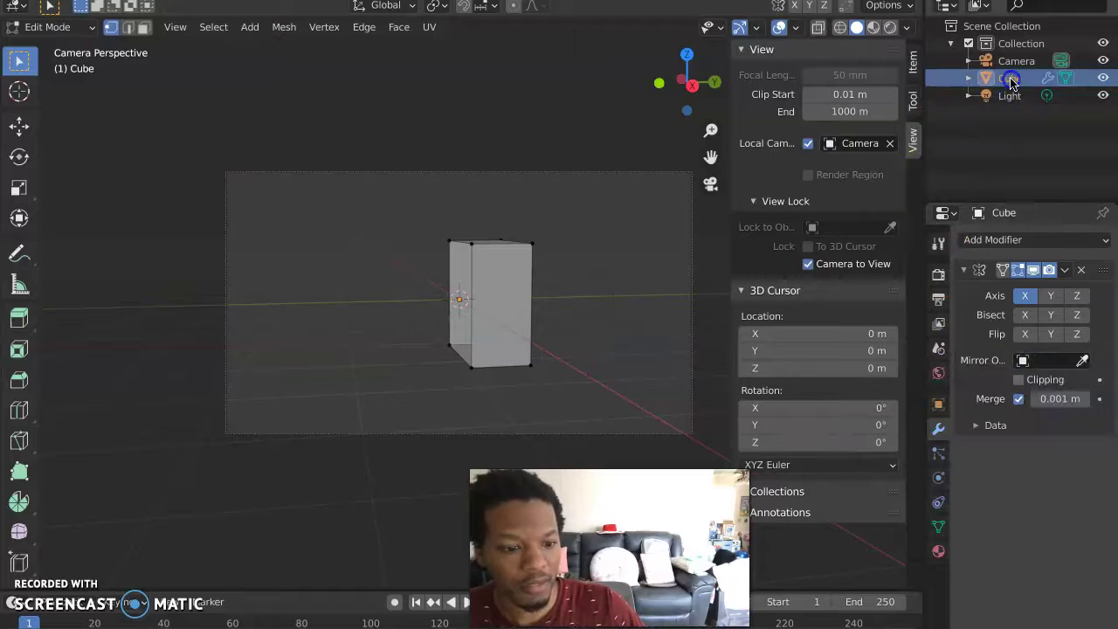
{"action": "left_click", "coordinate": [1052, 362]}
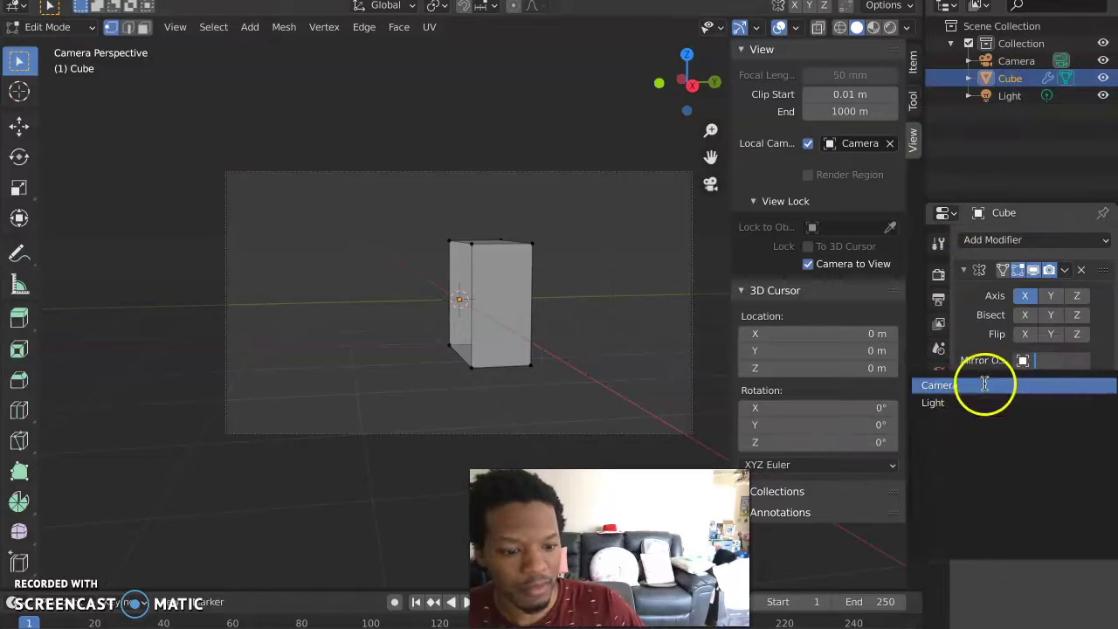
{"action": "left_click", "coordinate": [974, 336]}
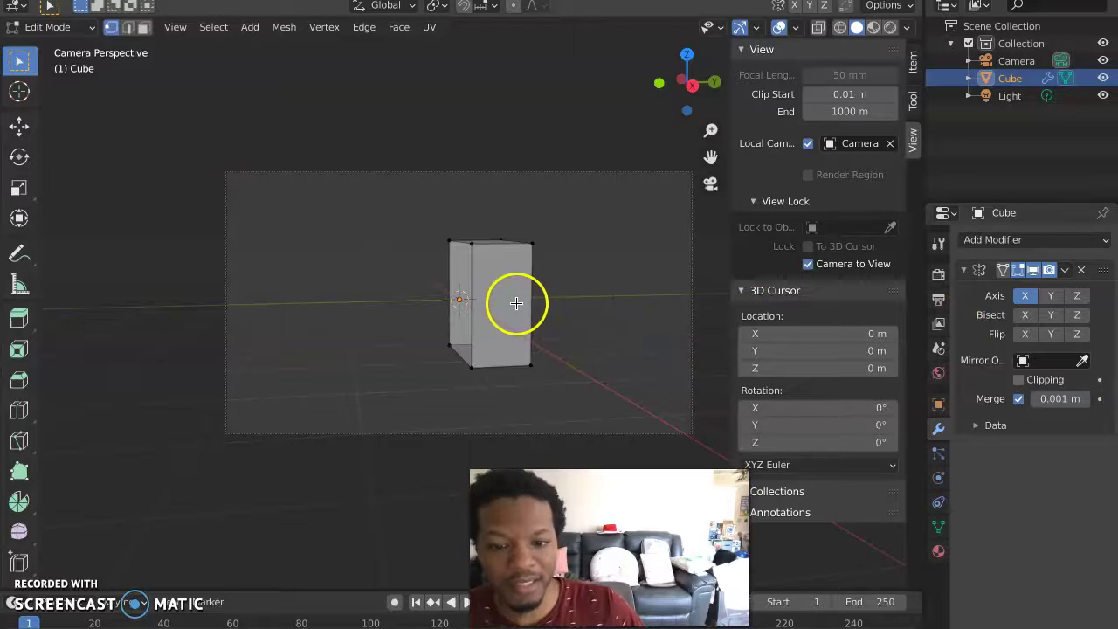
{"action": "left_click", "coordinate": [1081, 270]}
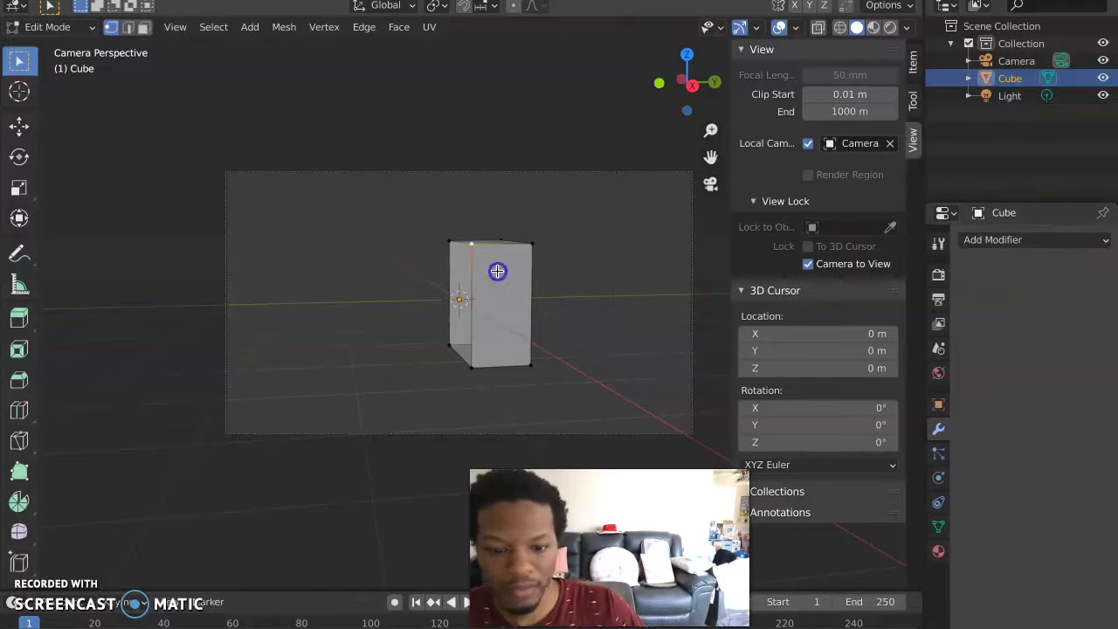
Select the whole mesh, add a Mirror modifier again, and remove it once more.
{"action": "key", "text": "a"}
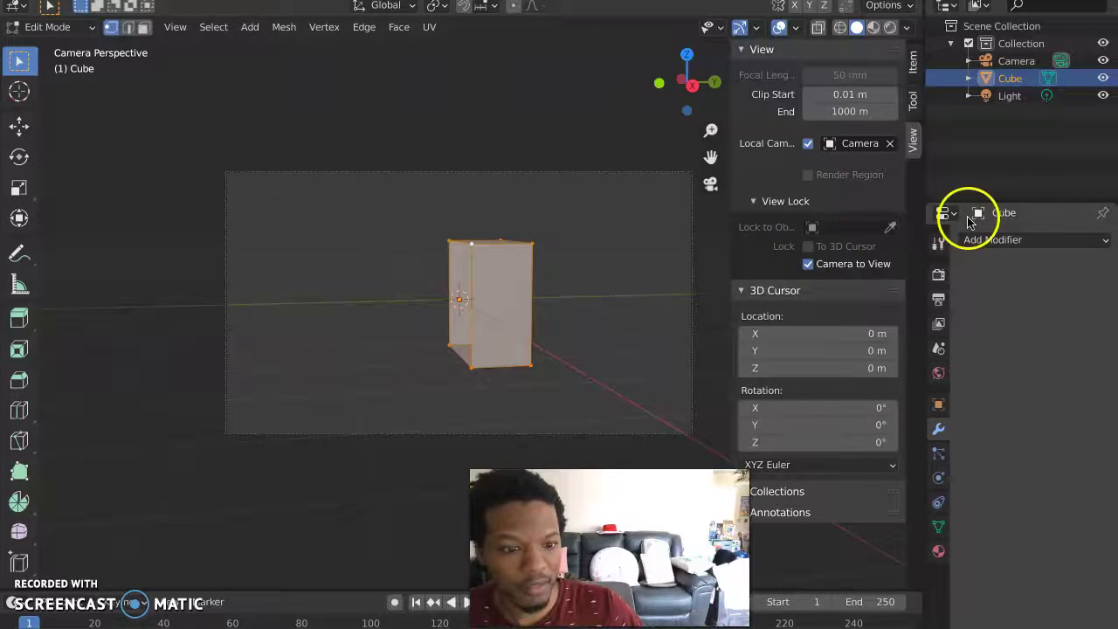
{"action": "left_click", "coordinate": [987, 239]}
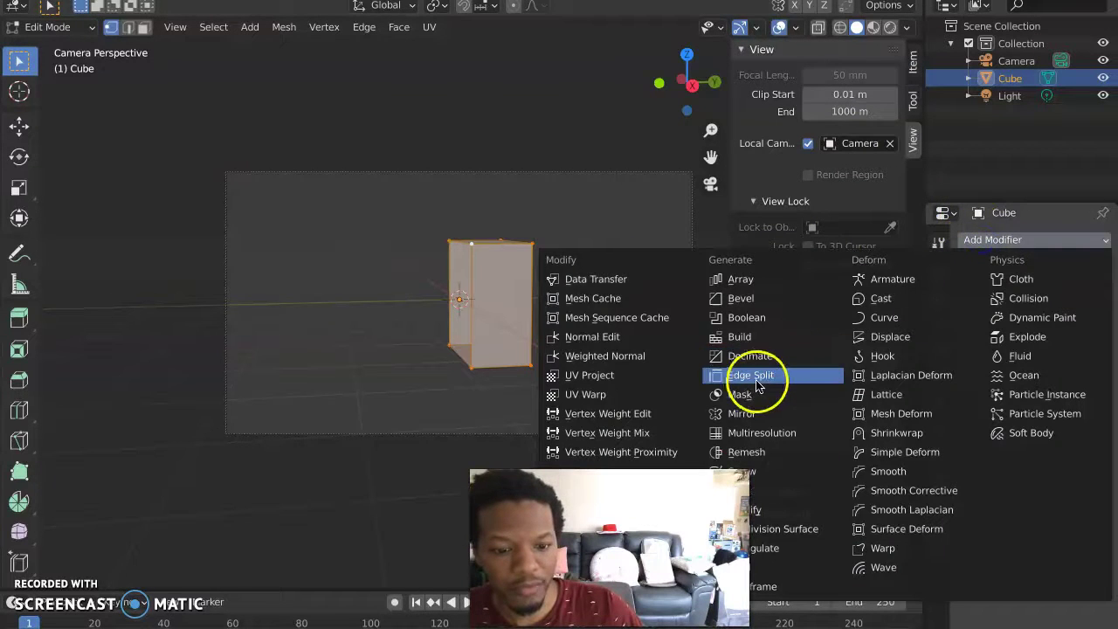
{"action": "left_click", "coordinate": [742, 413]}
{"action": "left_click", "coordinate": [1026, 360]}
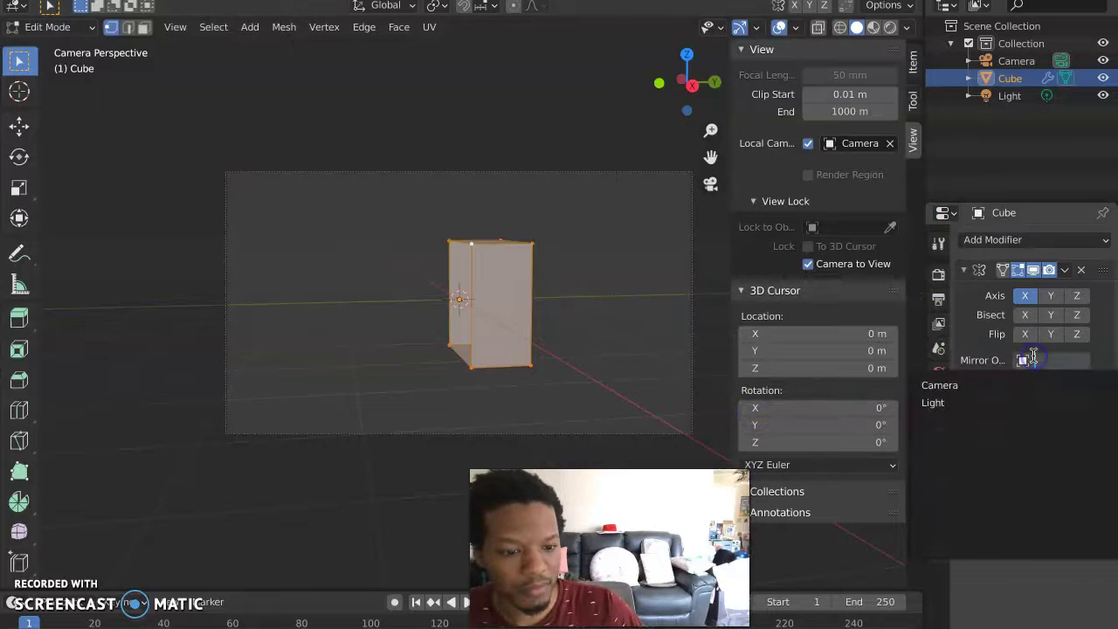
{"action": "left_click", "coordinate": [1085, 270]}
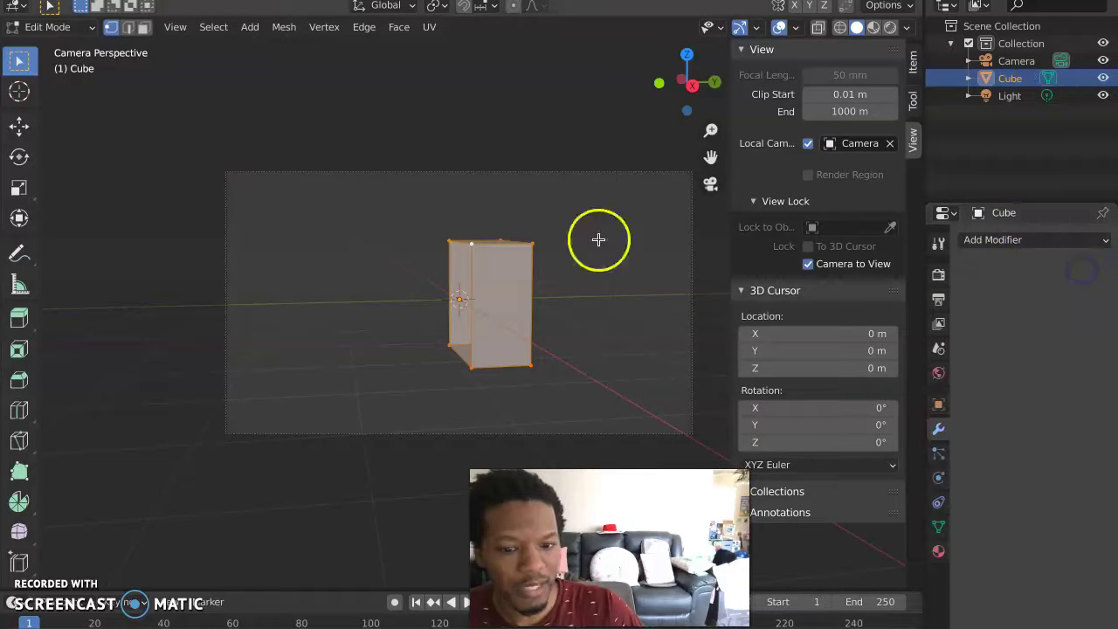
Return to Object Mode and add a Mirror modifier on the half cube.
{"action": "key", "text": "Tab"}
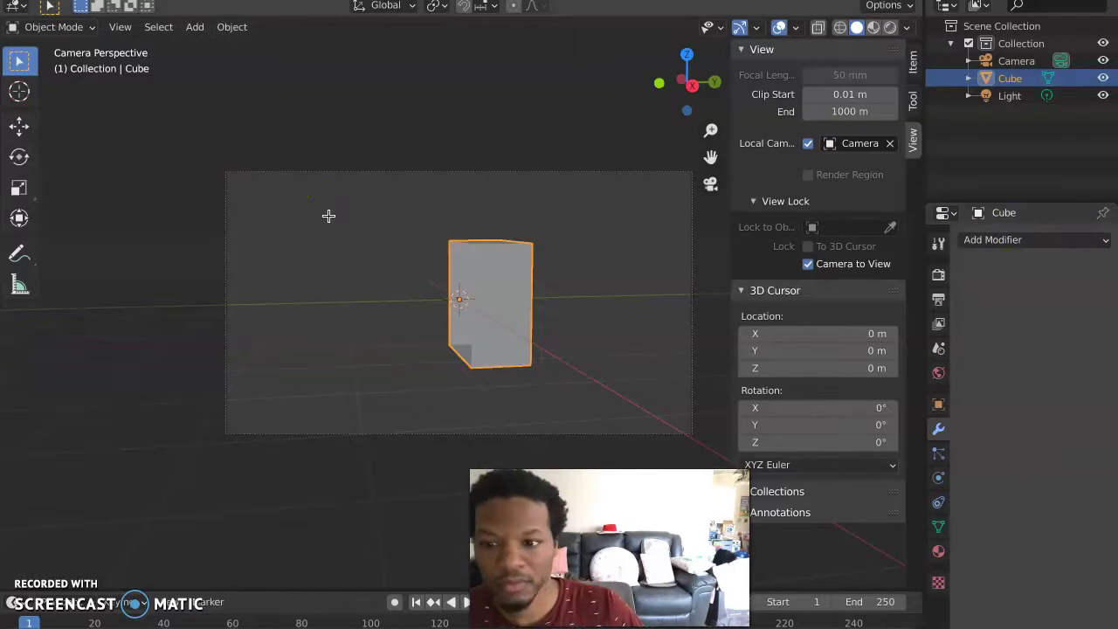
{"action": "left_click", "coordinate": [1096, 240]}
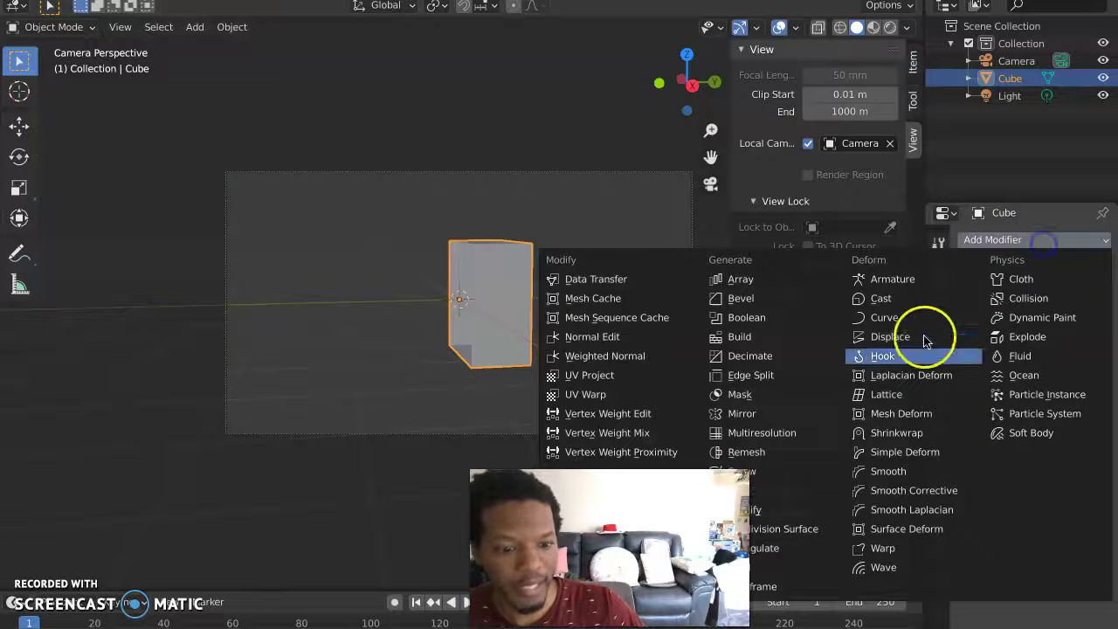
{"action": "left_click", "coordinate": [762, 407]}
{"action": "left_click", "coordinate": [1048, 360]}
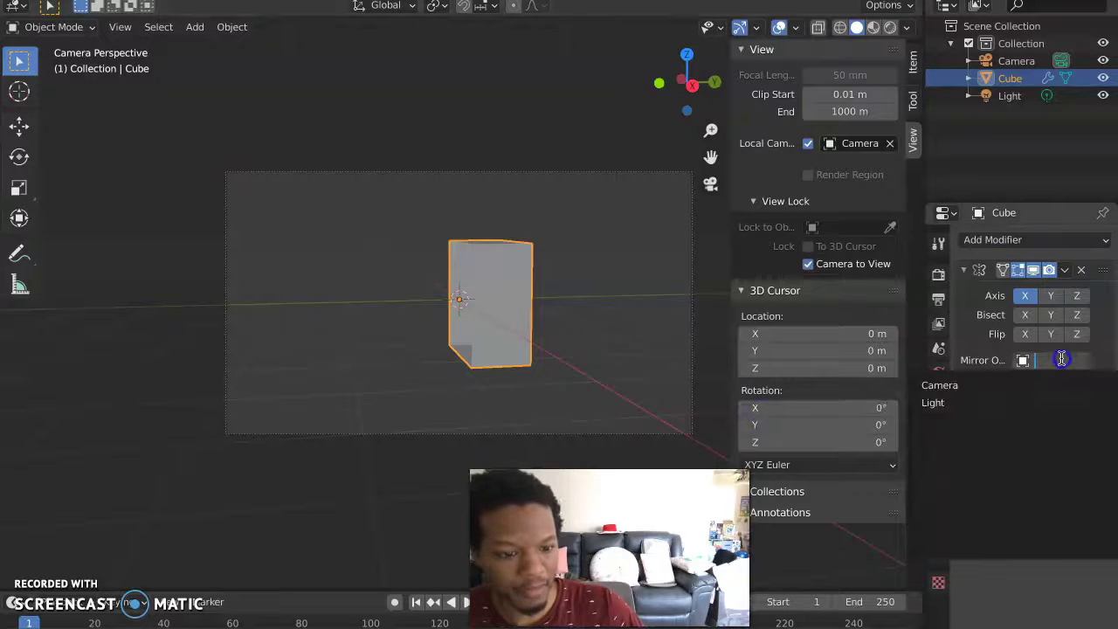
{"action": "left_click", "coordinate": [514, 297]}
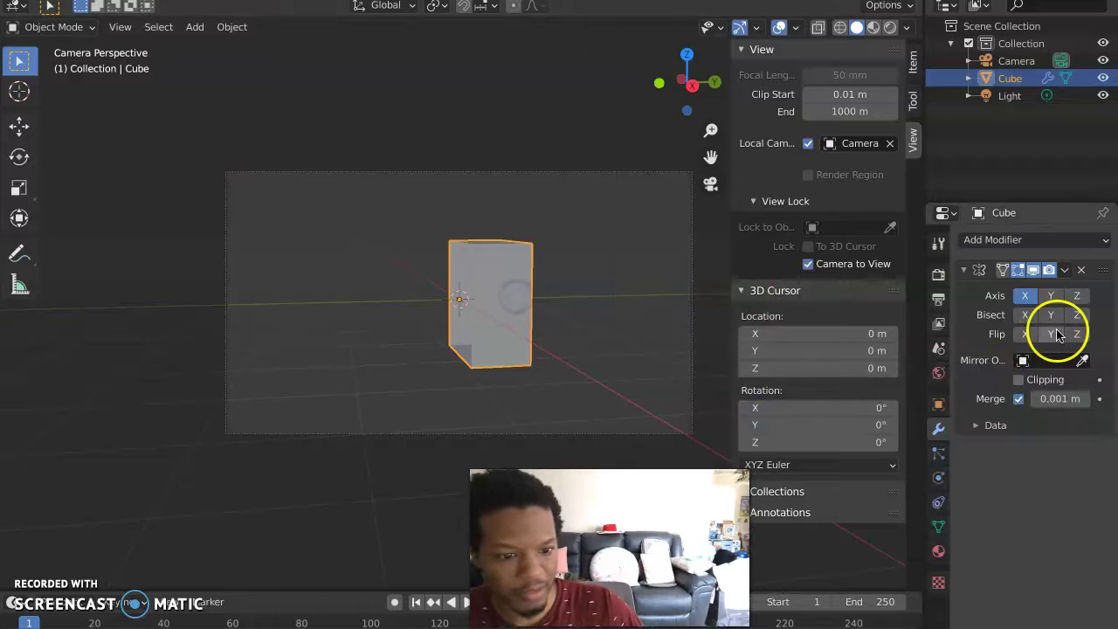
Reselect the Cube and try the Mirror Object list and eyedropper, leaving the field empty.
{"action": "left_click", "coordinate": [1005, 77]}
{"action": "left_click", "coordinate": [1008, 96]}
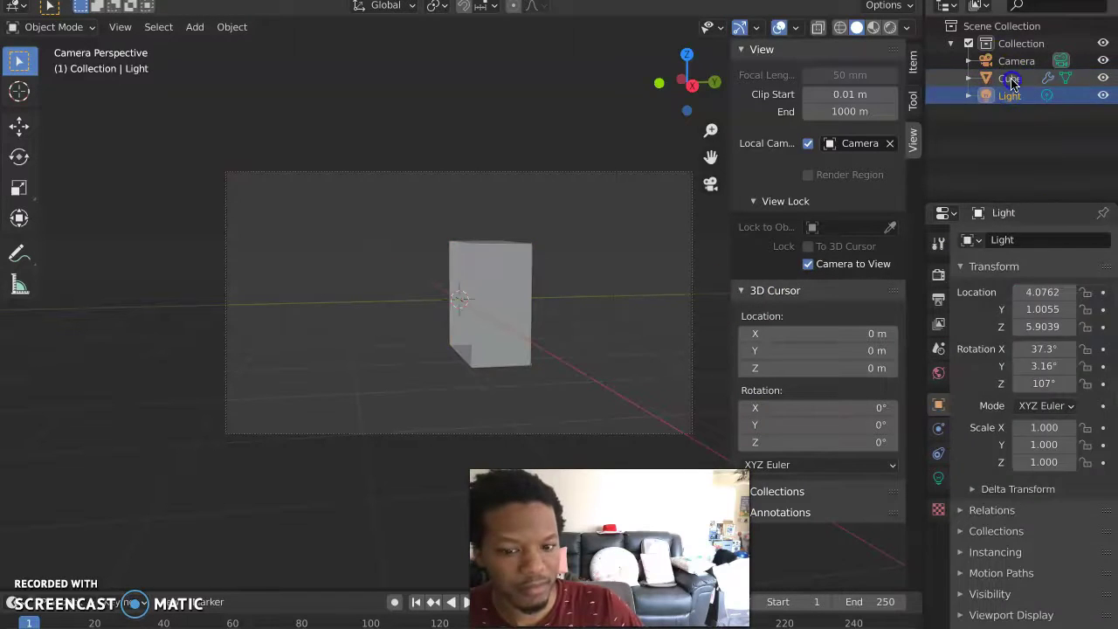
{"action": "left_click", "coordinate": [1010, 81]}
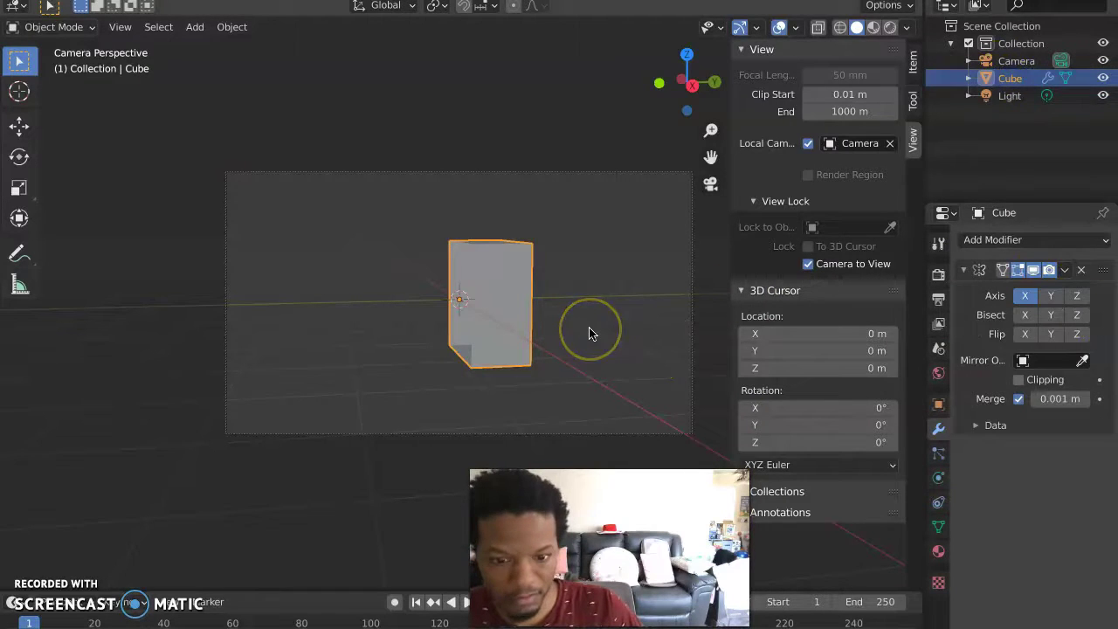
{"action": "left_click", "coordinate": [521, 309]}
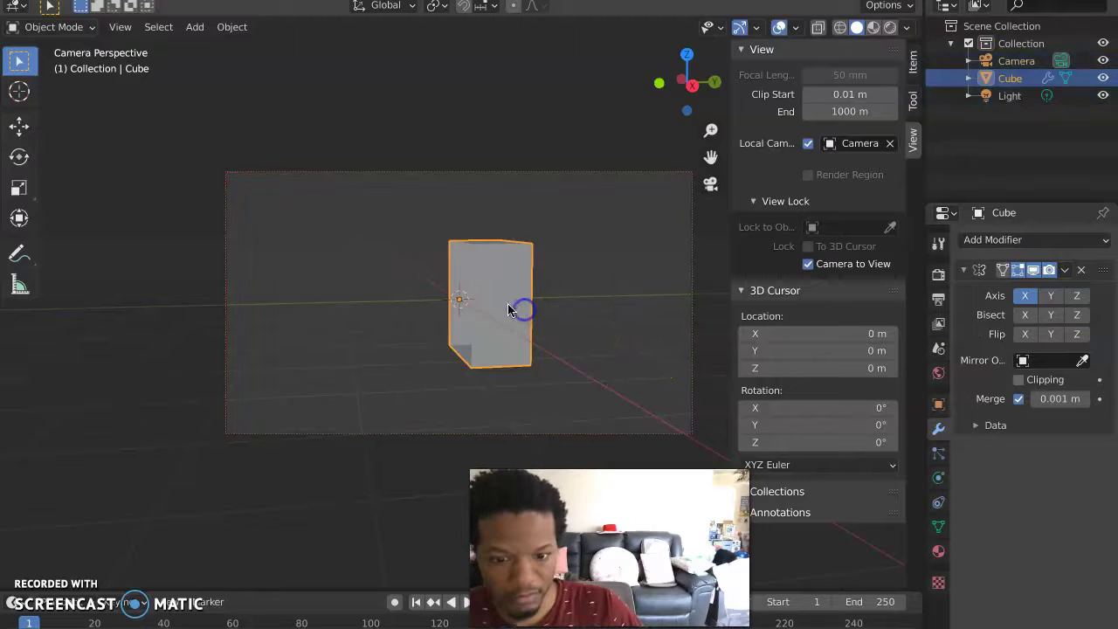
{"action": "left_click", "coordinate": [1042, 361]}
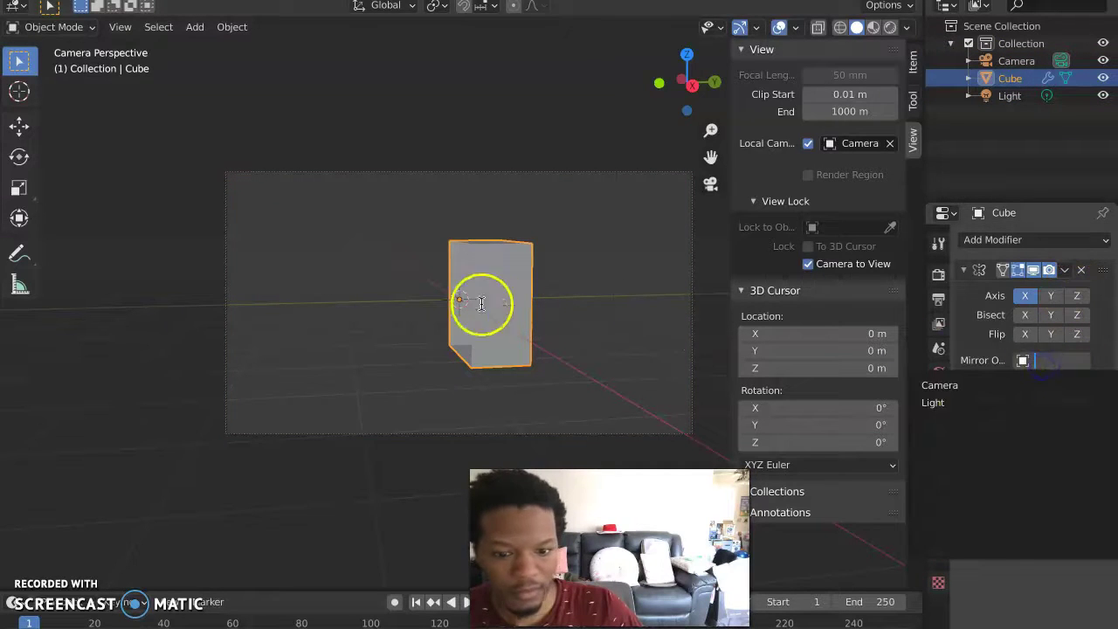
{"action": "left_click", "coordinate": [481, 303]}
{"action": "left_click", "coordinate": [1079, 361]}
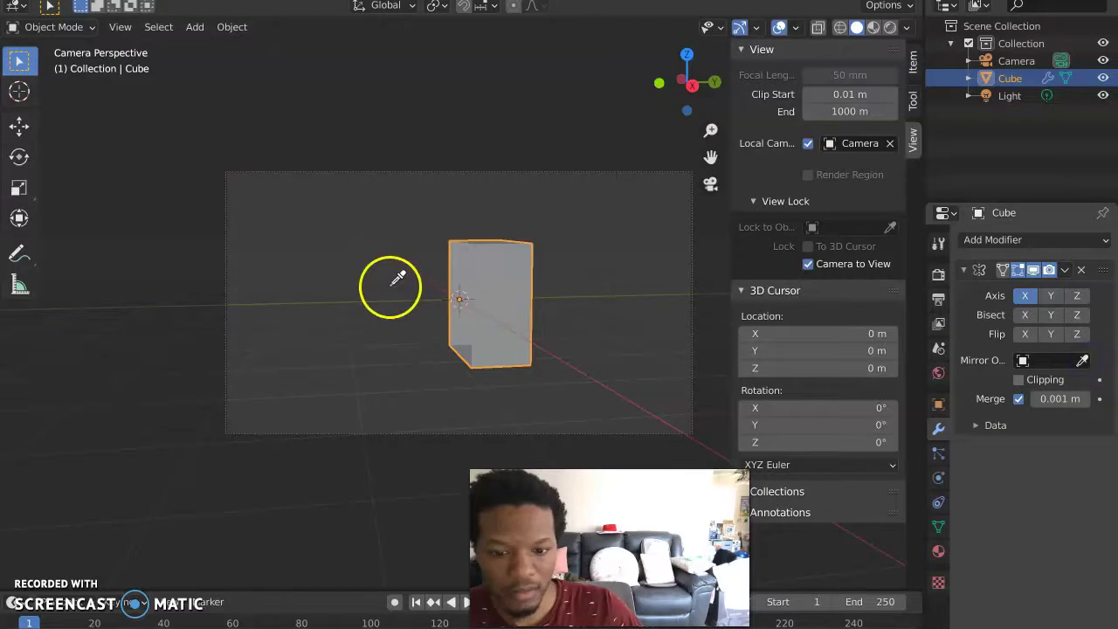
{"action": "left_click", "coordinate": [473, 274]}
{"action": "left_click", "coordinate": [1024, 357]}
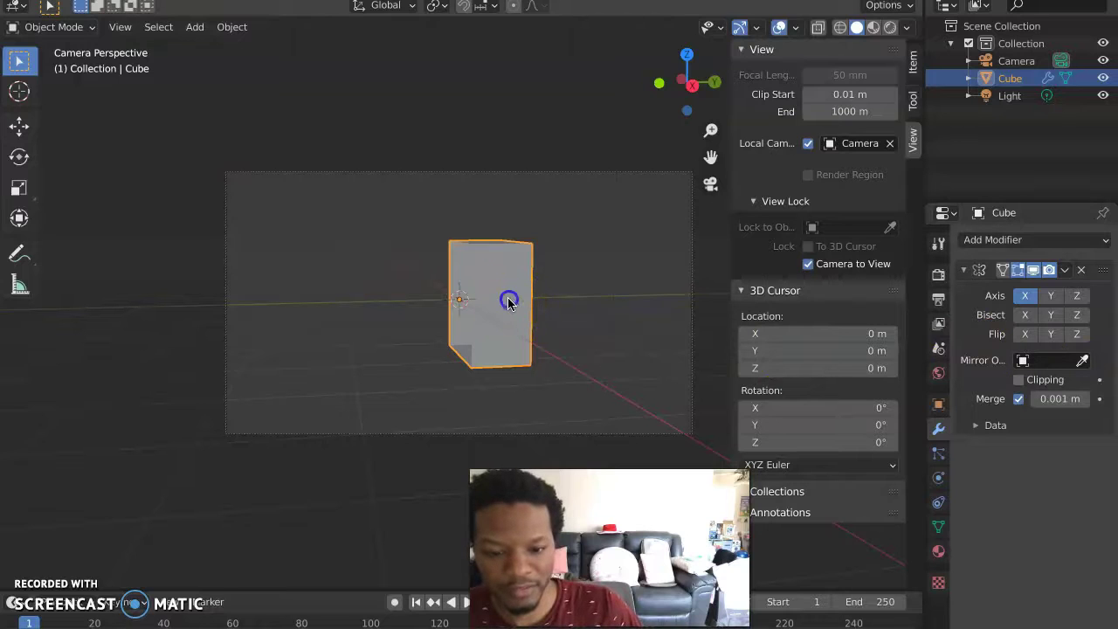
{"action": "middle_click_drag", "start_coordinate": [530, 294], "coordinate": [524, 294]}
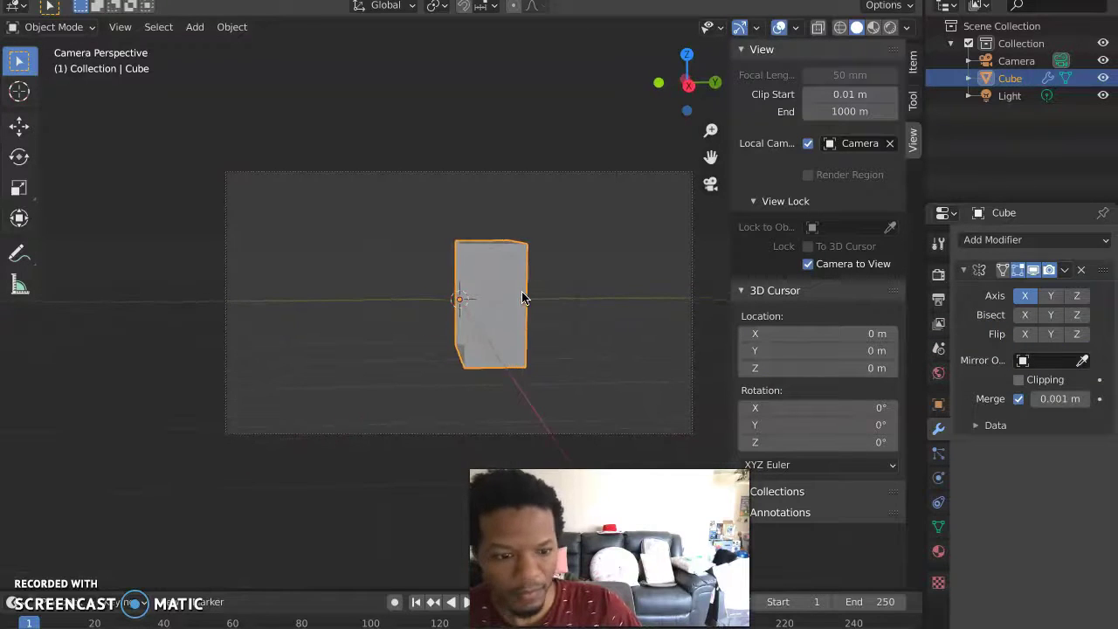
Switch the Mirror modifier's axis from X to Y, then to Z only.
{"action": "left_click", "coordinate": [1052, 297]}
{"action": "left_click", "coordinate": [1027, 296]}
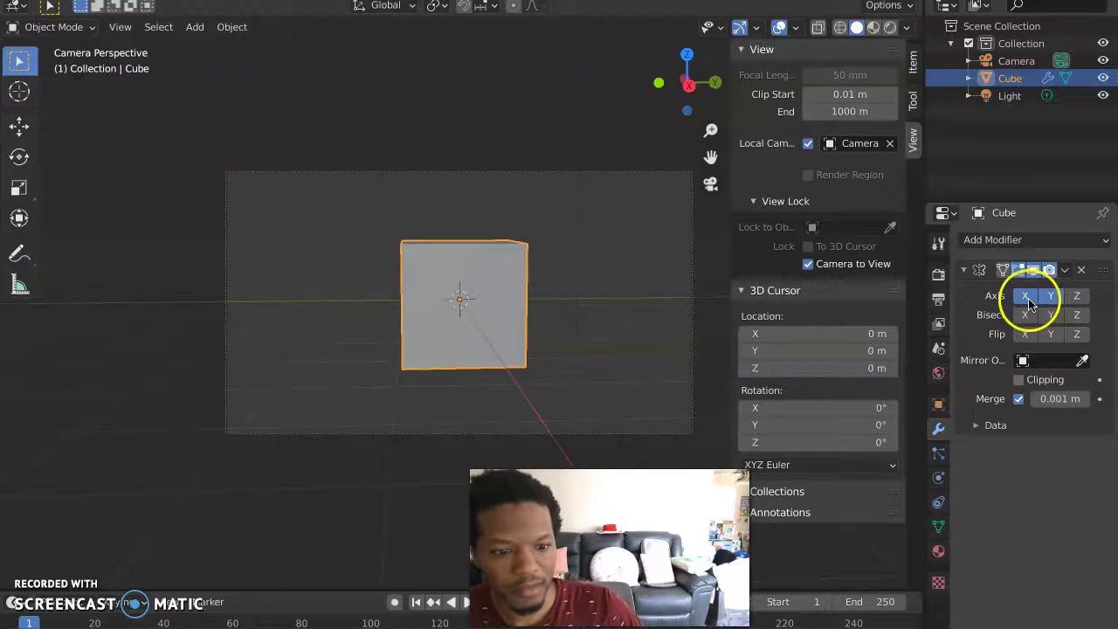
{"action": "middle_click_drag", "start_coordinate": [616, 287], "coordinate": [617, 285]}
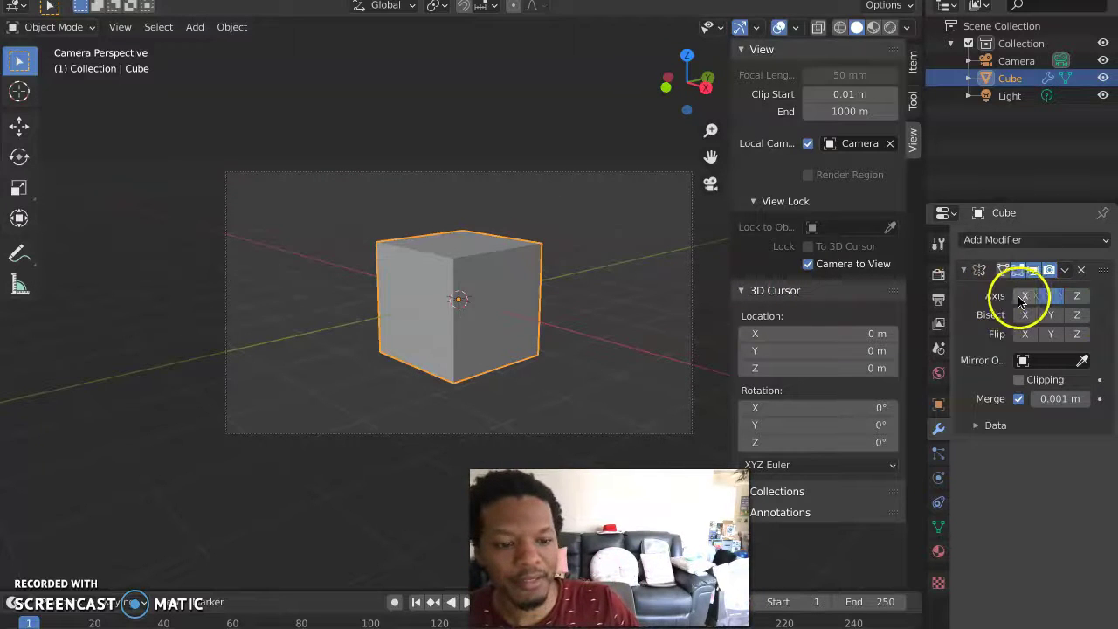
{"action": "left_click", "coordinate": [1076, 297]}
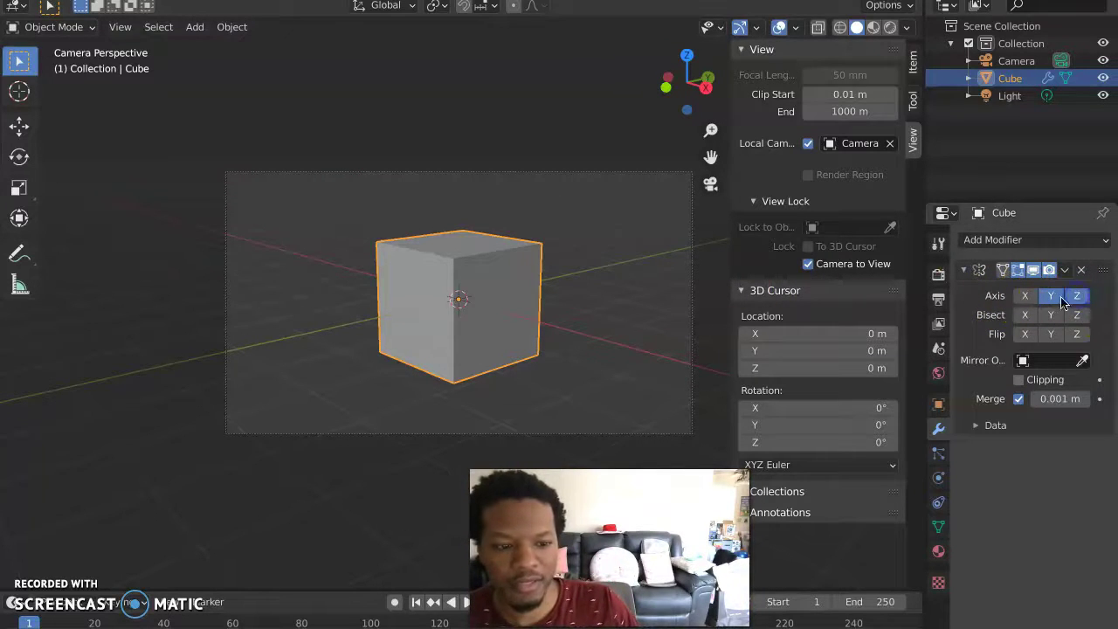
{"action": "left_click", "coordinate": [1060, 297]}
{"action": "middle_click_drag", "start_coordinate": [547, 270], "coordinate": [210, 160]}
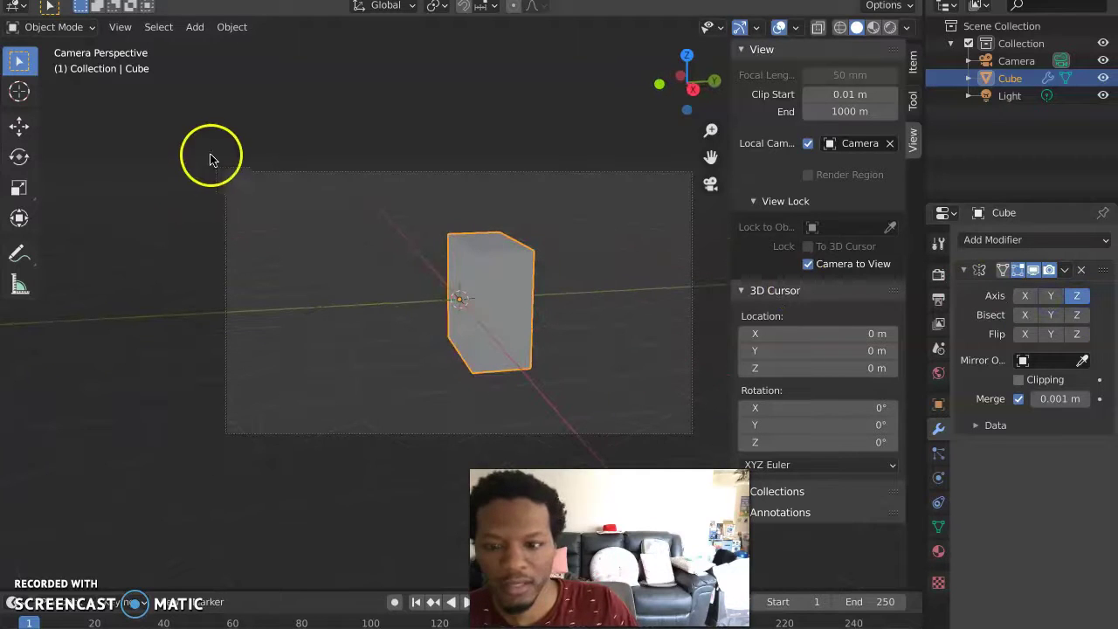
{"action": "middle_click_drag", "start_coordinate": [674, 38], "coordinate": [699, 29]}
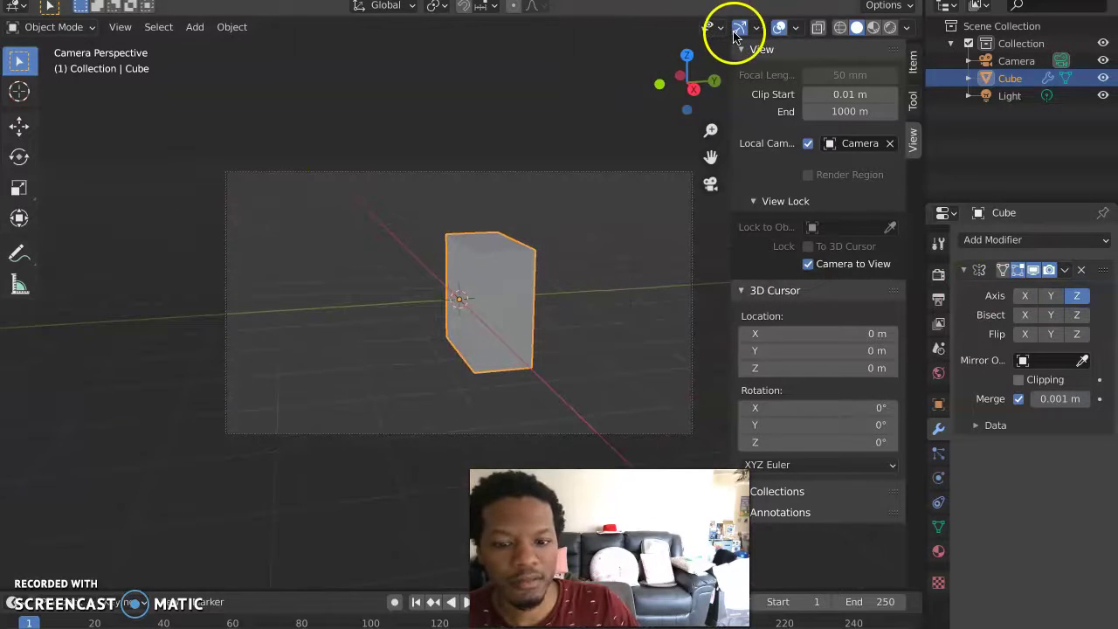
Select the Move tool and enable the Y axis in the Mirror modifier to show the full cube.
{"action": "left_click", "coordinate": [19, 127]}
{"action": "left_click", "coordinate": [511, 279]}
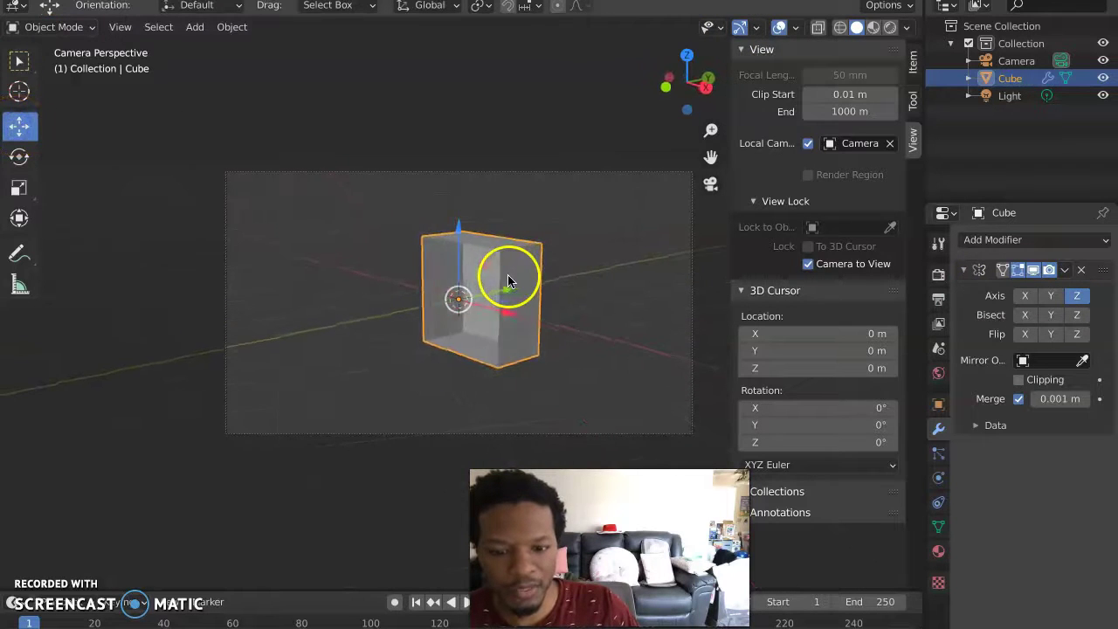
{"action": "left_click", "coordinate": [486, 241]}
{"action": "middle_click_drag", "start_coordinate": [486, 241], "coordinate": [450, 210]}
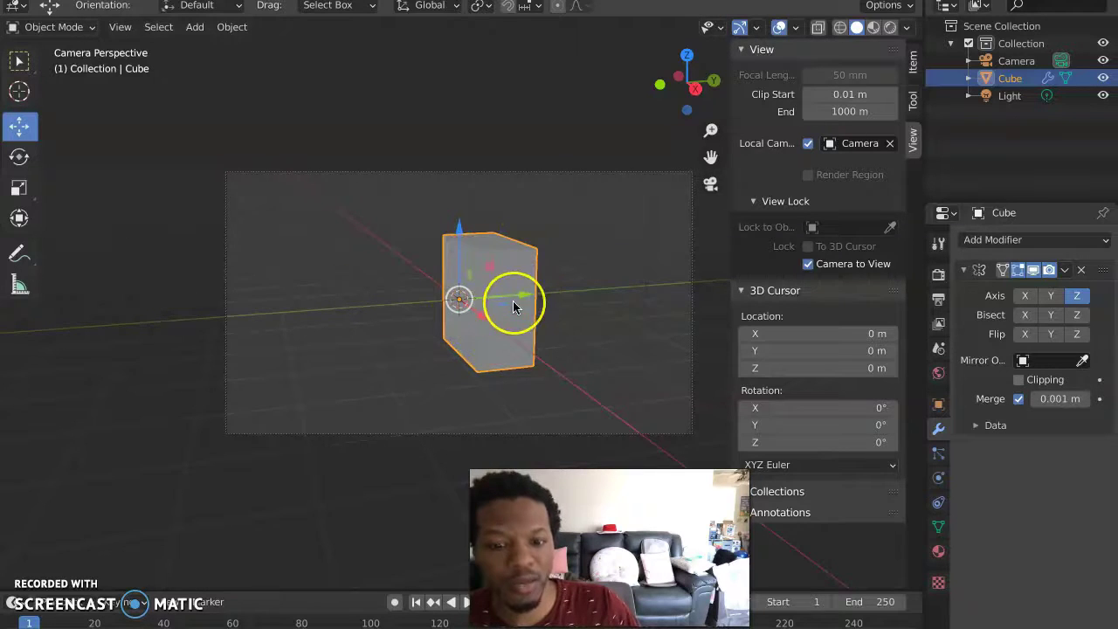
{"action": "middle_click_drag", "start_coordinate": [513, 300], "coordinate": [512, 306]}
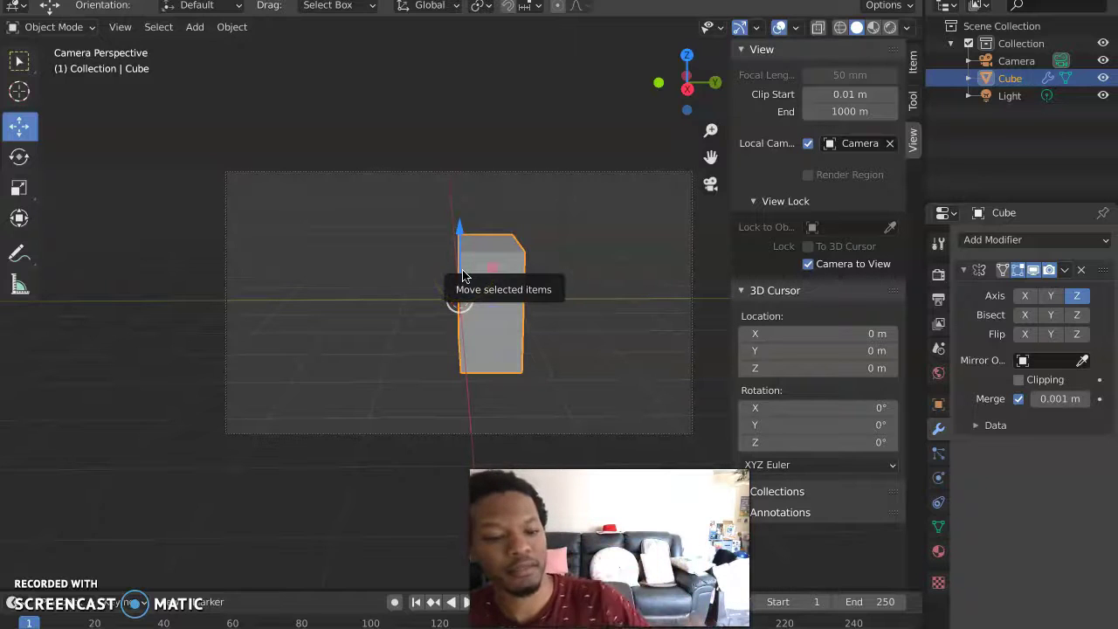
{"action": "left_click", "coordinate": [1053, 296]}
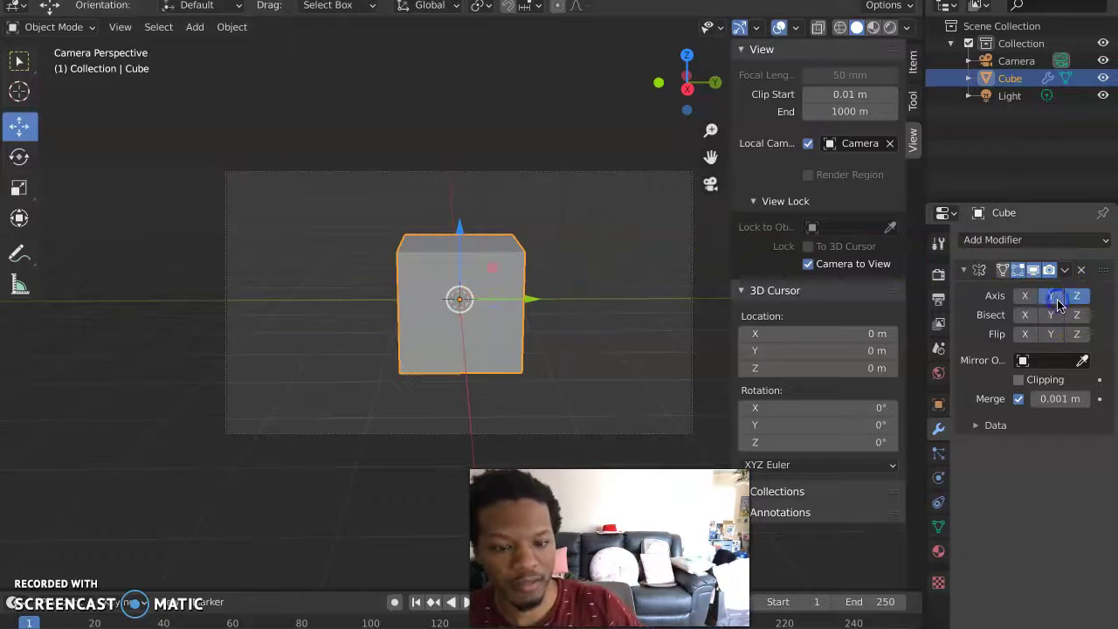
{"action": "middle_click_drag", "start_coordinate": [356, 354], "coordinate": [395, 341]}
In Edit Mode with Face select, extrude the cube's front face a short way outward.
{"action": "key", "text": "Tab"}
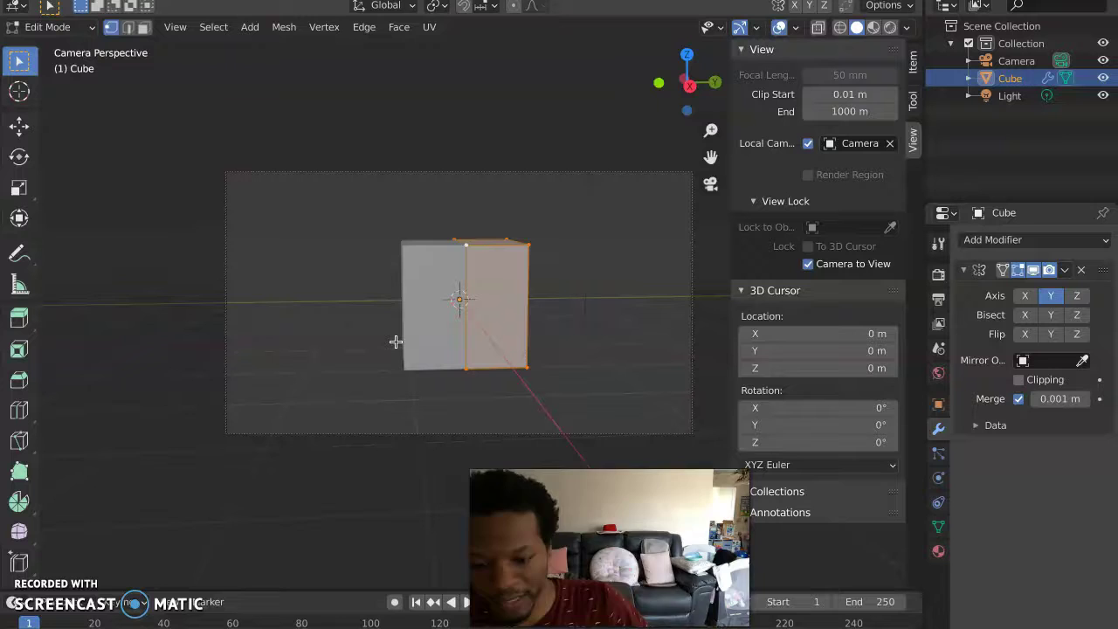
{"action": "middle_click_drag", "start_coordinate": [426, 332], "coordinate": [449, 312]}
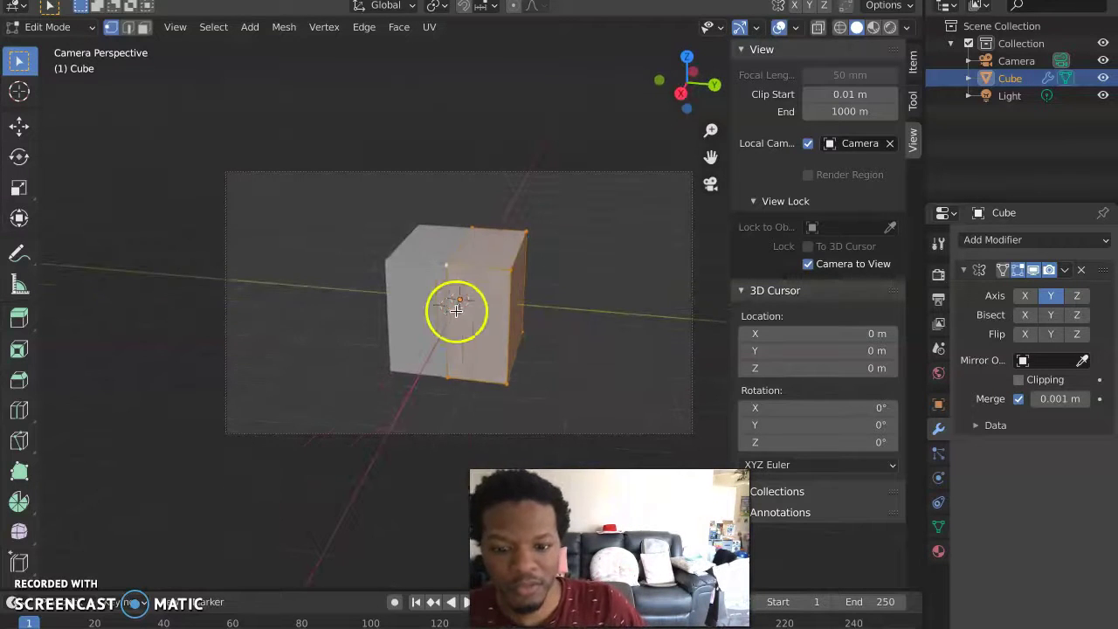
{"action": "left_click", "coordinate": [142, 28]}
{"action": "left_click", "coordinate": [496, 321]}
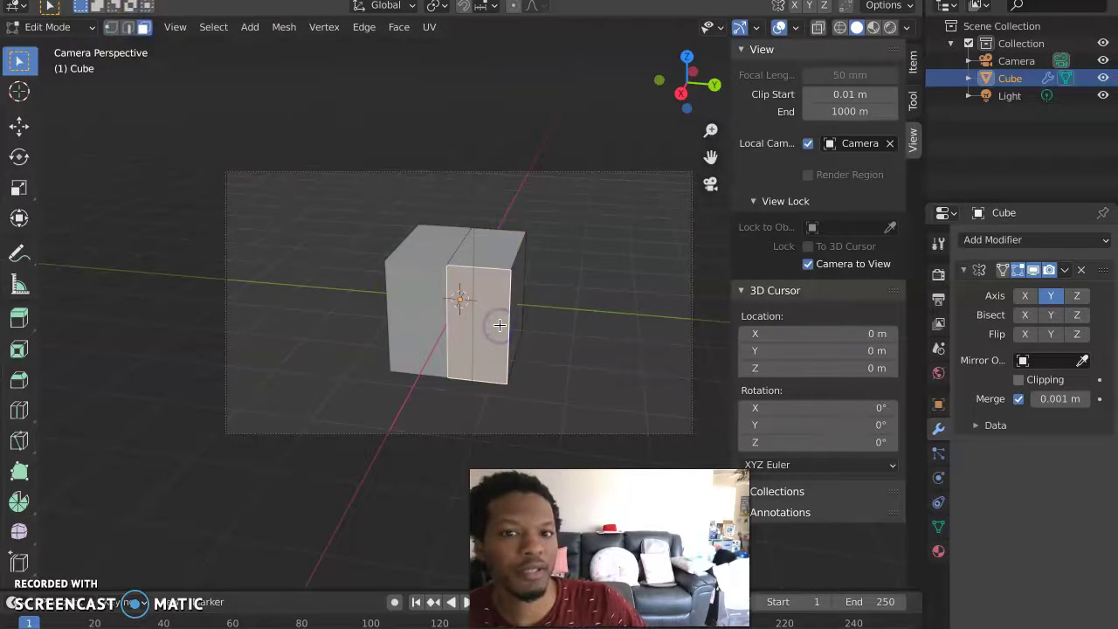
{"action": "key", "text": "e"}
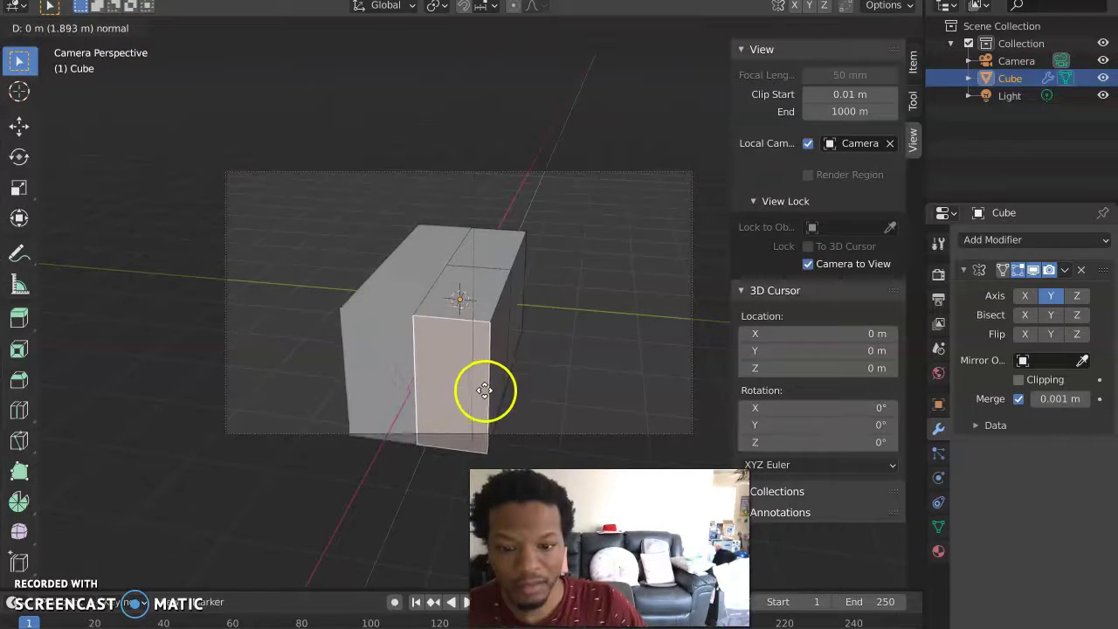
{"action": "left_click", "coordinate": [509, 352]}
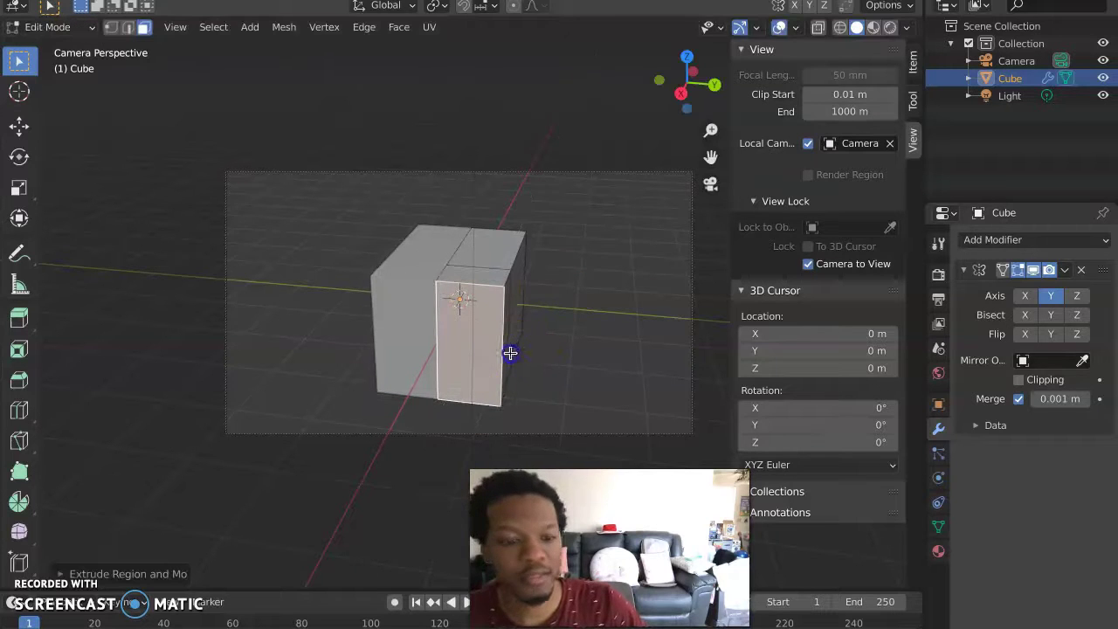
{"action": "left_click", "coordinate": [937, 401]}
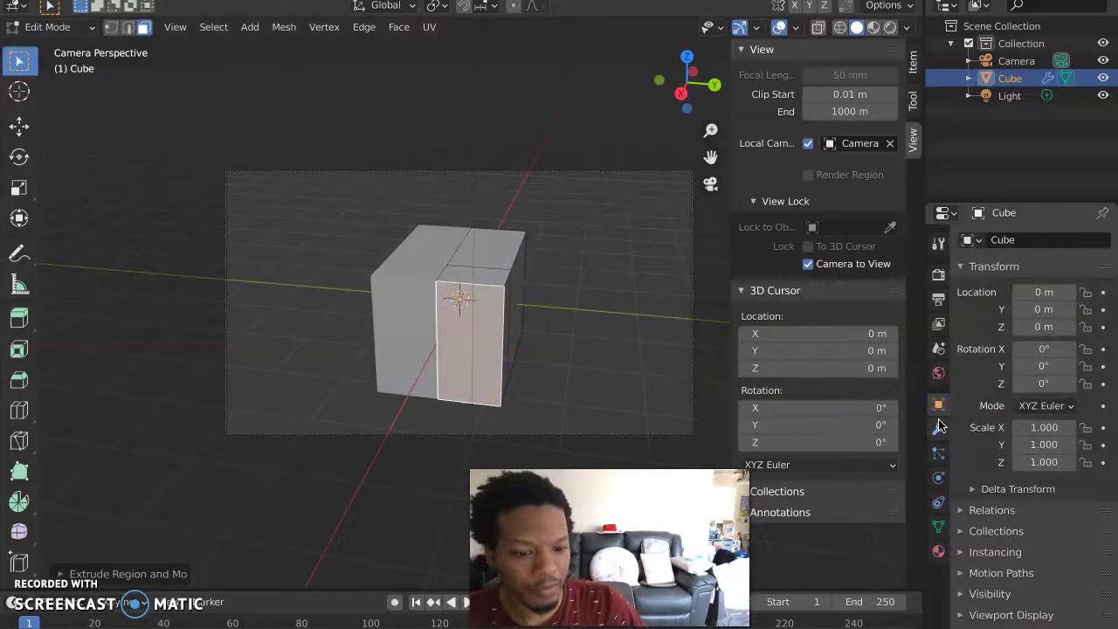
Enable clipping on the Mirror modifier and scale the front face smaller.
{"action": "left_click", "coordinate": [939, 427]}
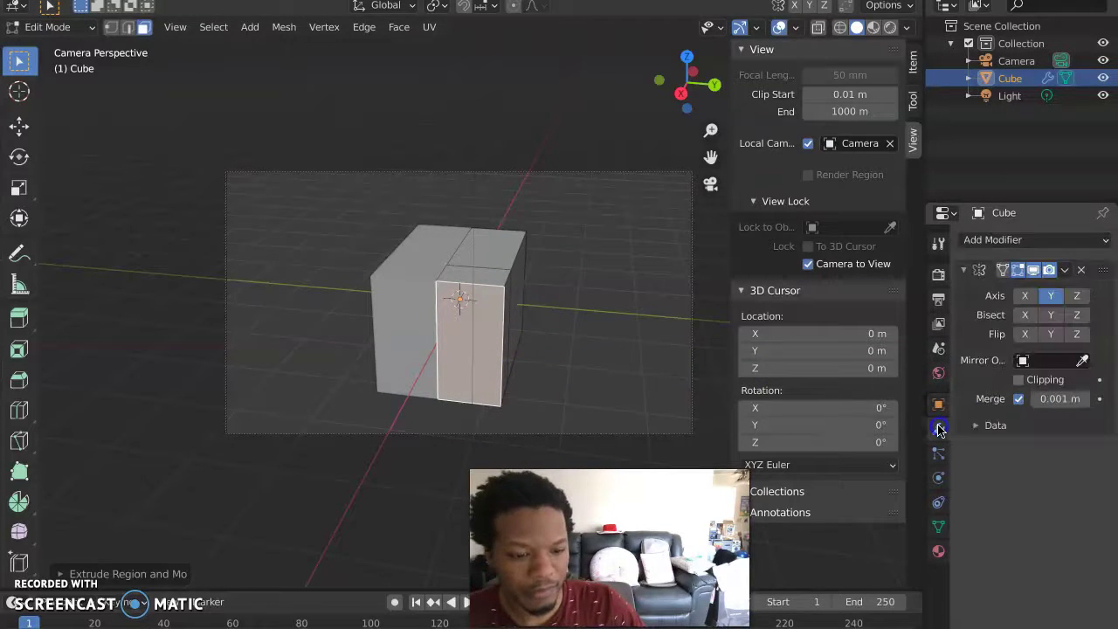
{"action": "left_click", "coordinate": [1017, 381]}
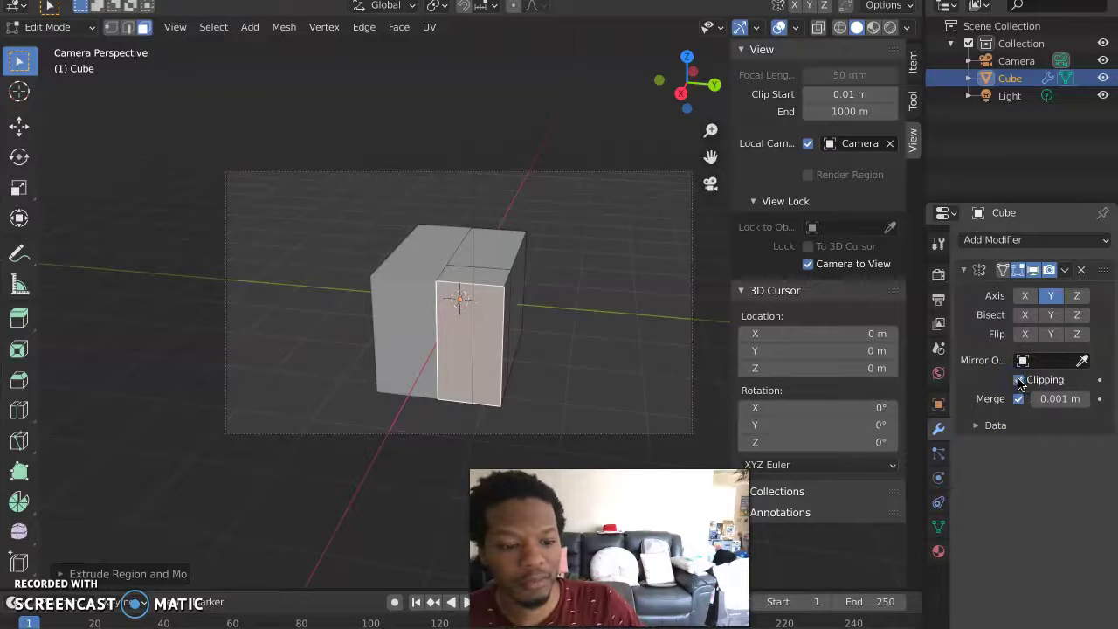
{"action": "left_click", "coordinate": [1019, 381]}
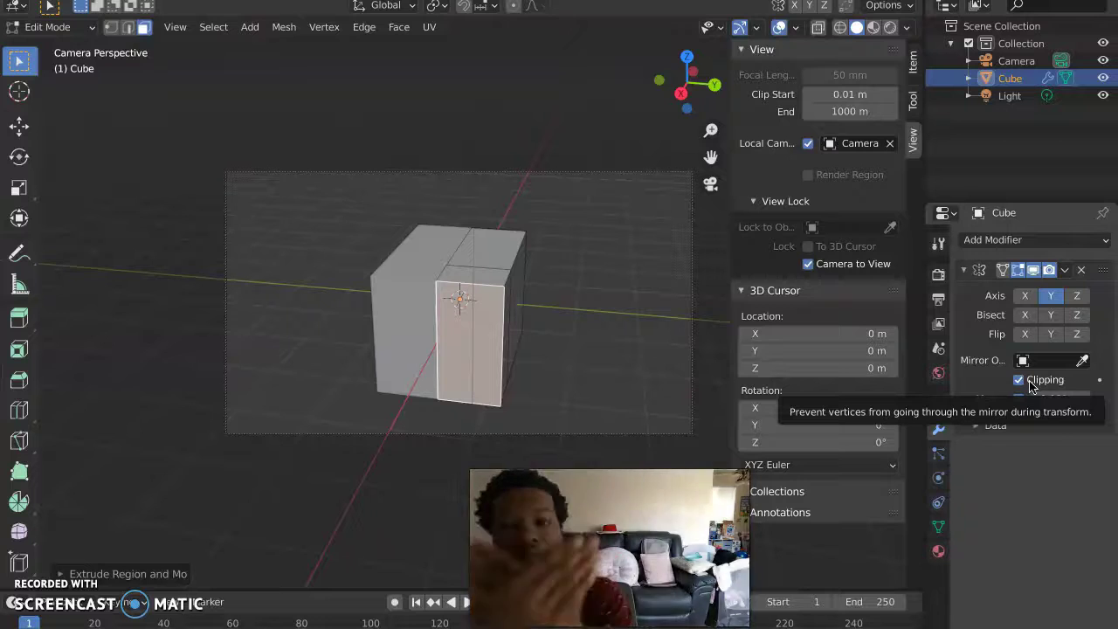
{"action": "left_click", "coordinate": [474, 343]}
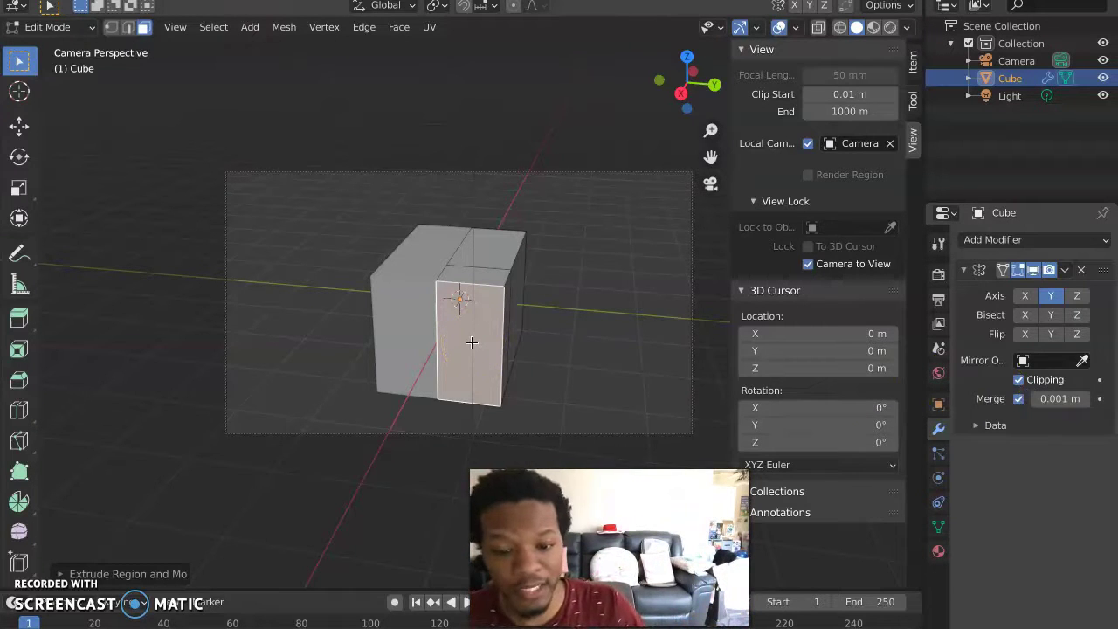
{"action": "key", "text": "s"}
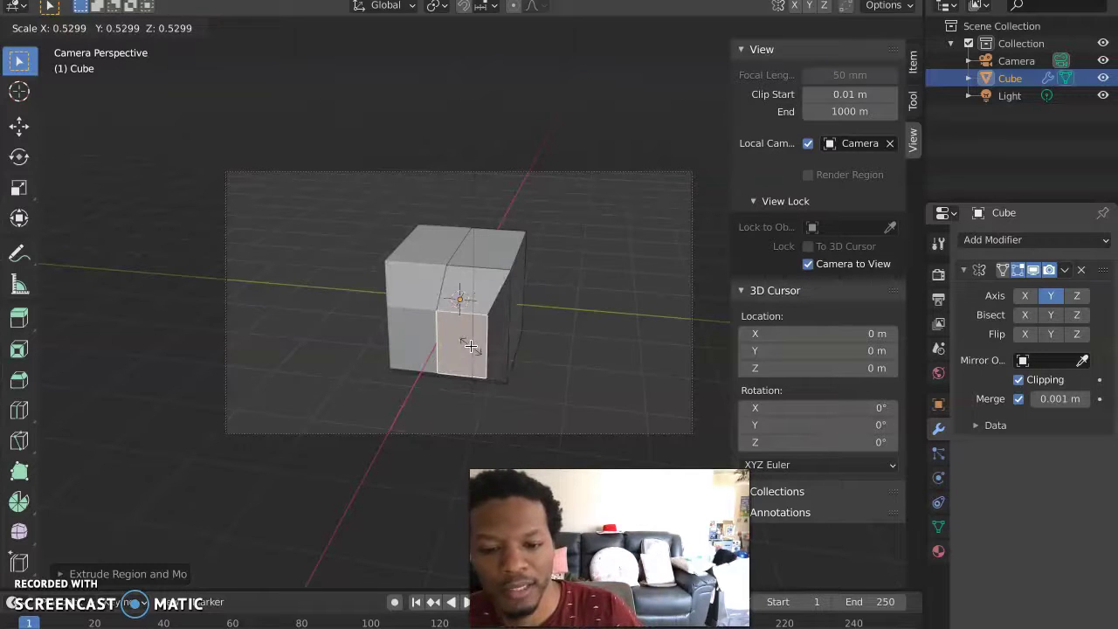
{"action": "left_click", "coordinate": [469, 346]}
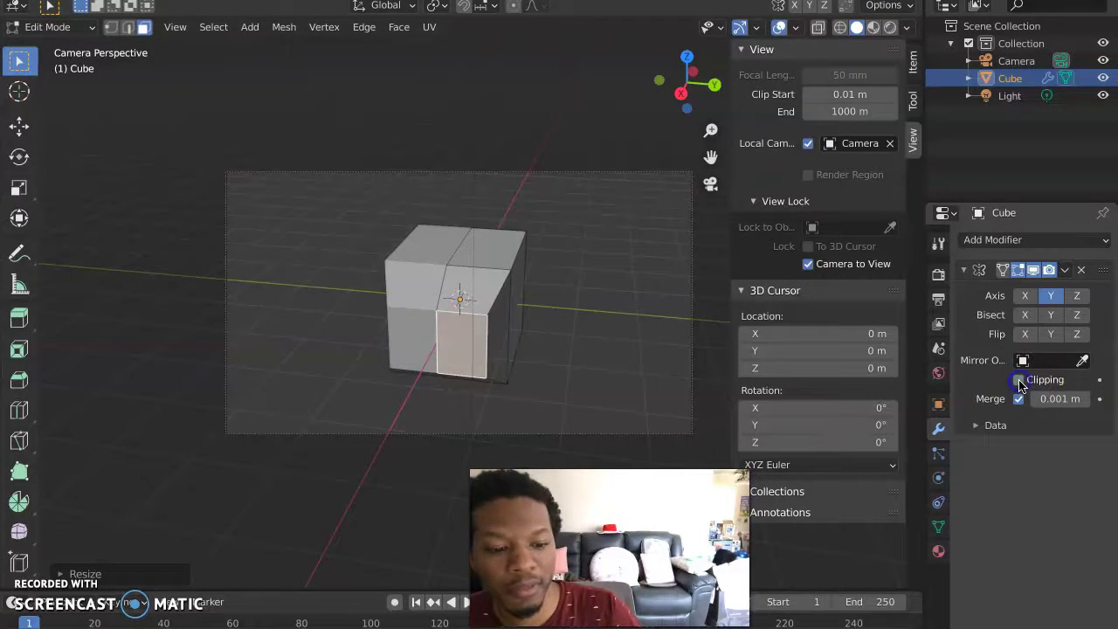
Disable mirror clipping, extrude the front face again and scale it down to 0.7071.
{"action": "left_click", "coordinate": [915, 387]}
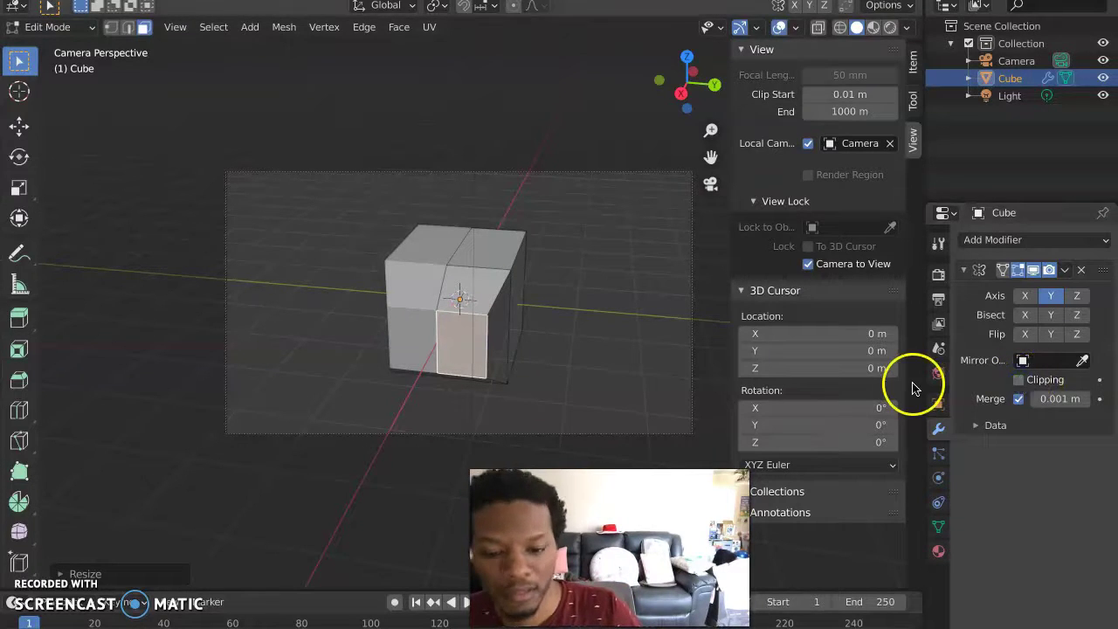
{"action": "key", "text": "e"}
{"action": "left_click", "coordinate": [598, 349]}
{"action": "key", "text": "s"}
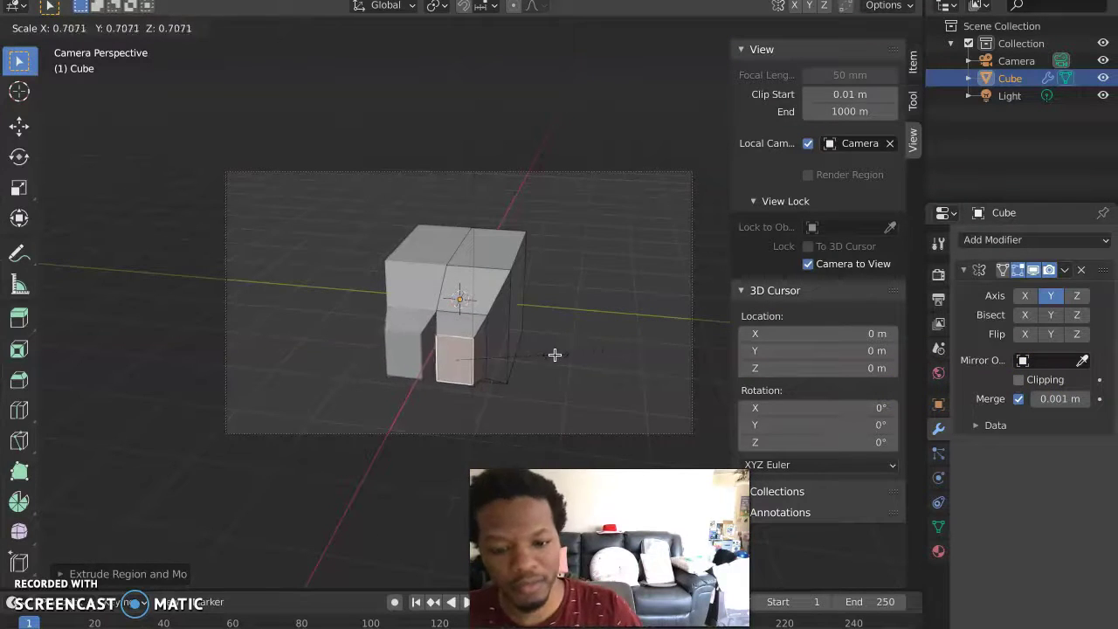
{"action": "left_click", "coordinate": [554, 354]}
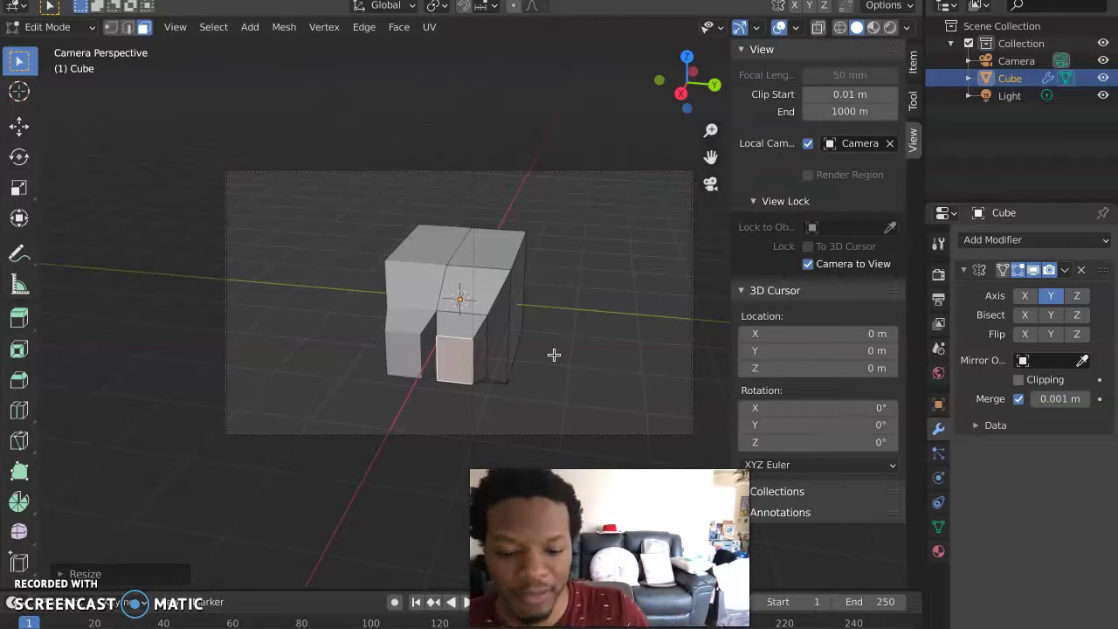
{"action": "key", "text": "KP_6"}
{"action": "key", "text": "KP_6"}
{"action": "key", "text": "KP_6"}
{"action": "key", "text": "KP_6"}
{"action": "key", "text": "KP_6"}
{"action": "key", "text": "KP_6"}
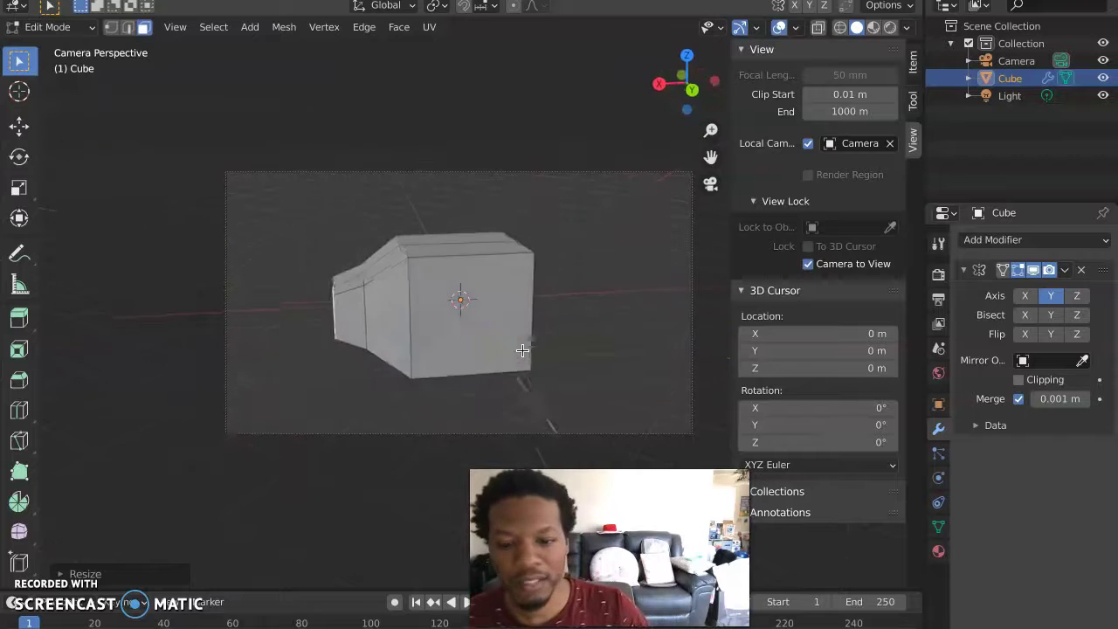
{"action": "key", "text": "KP_6"}
{"action": "key", "text": "KP_6"}
{"action": "key", "text": "KP_6"}
{"action": "key", "text": "KP_6"}
{"action": "key", "text": "KP_6"}
{"action": "key", "text": "KP_6"}
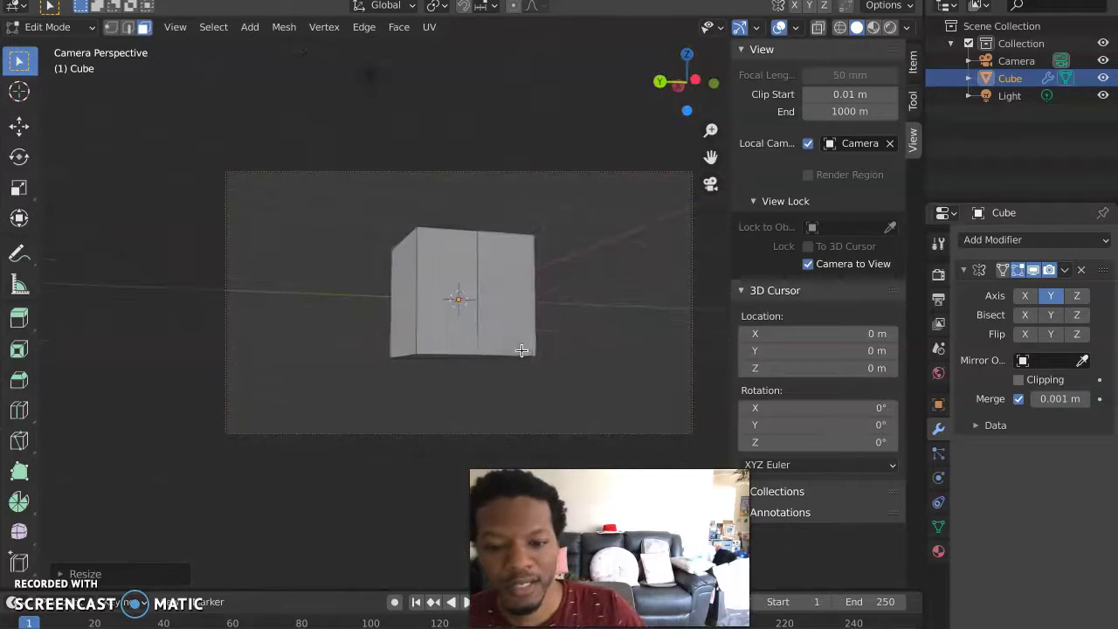
Inset the selected front face and set the pivot point to Individual Origins.
{"action": "left_click", "coordinate": [459, 279]}
{"action": "left_click", "coordinate": [459, 278]}
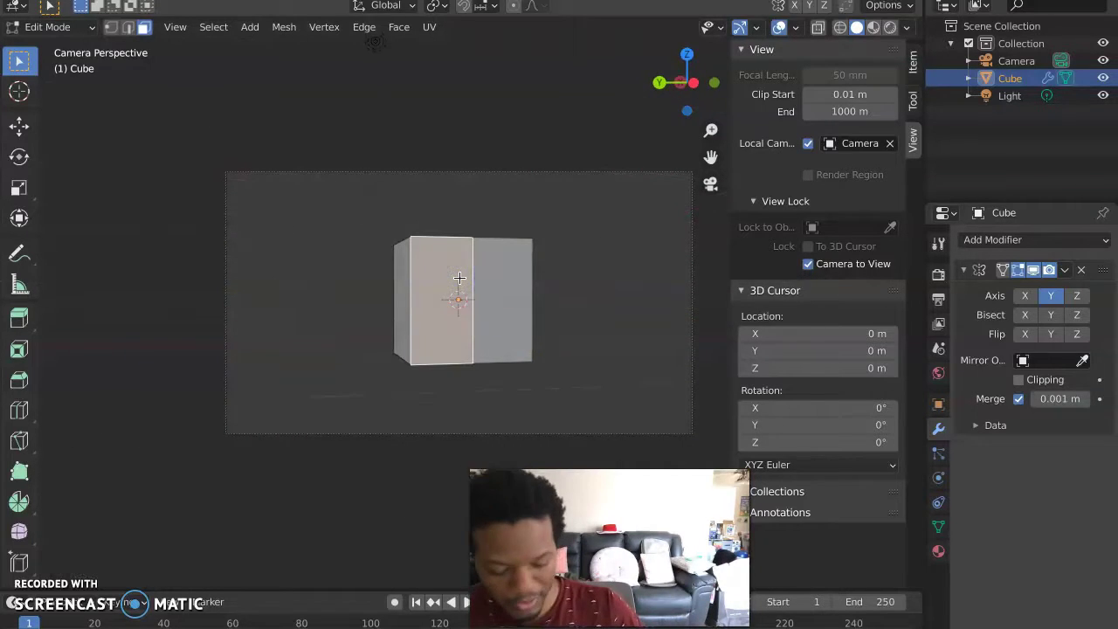
{"action": "key", "text": "i"}
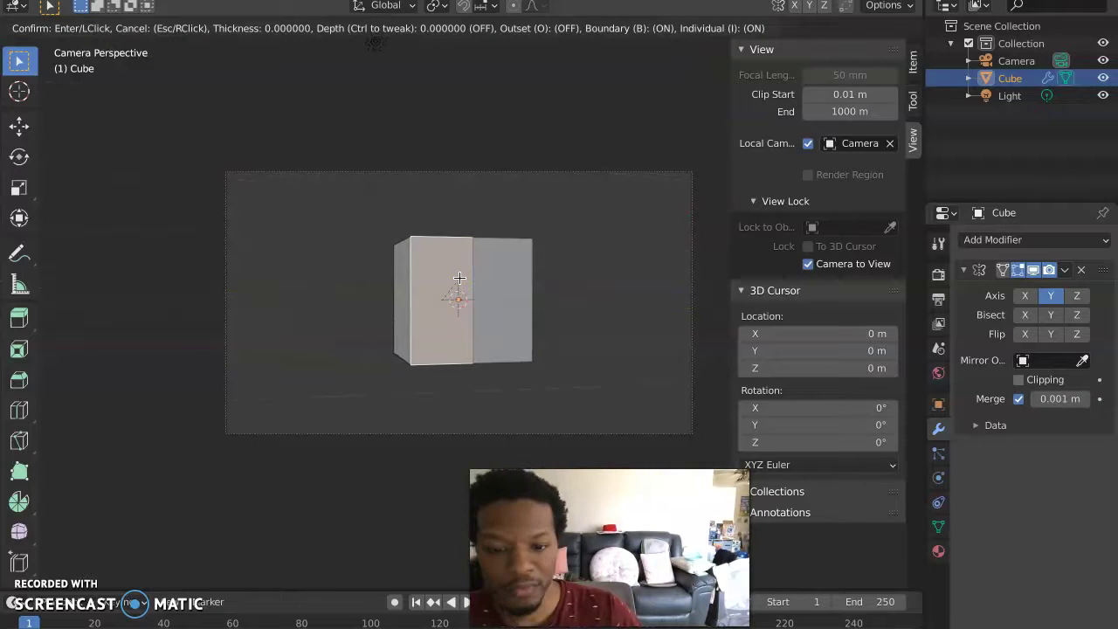
{"action": "left_click", "coordinate": [455, 277]}
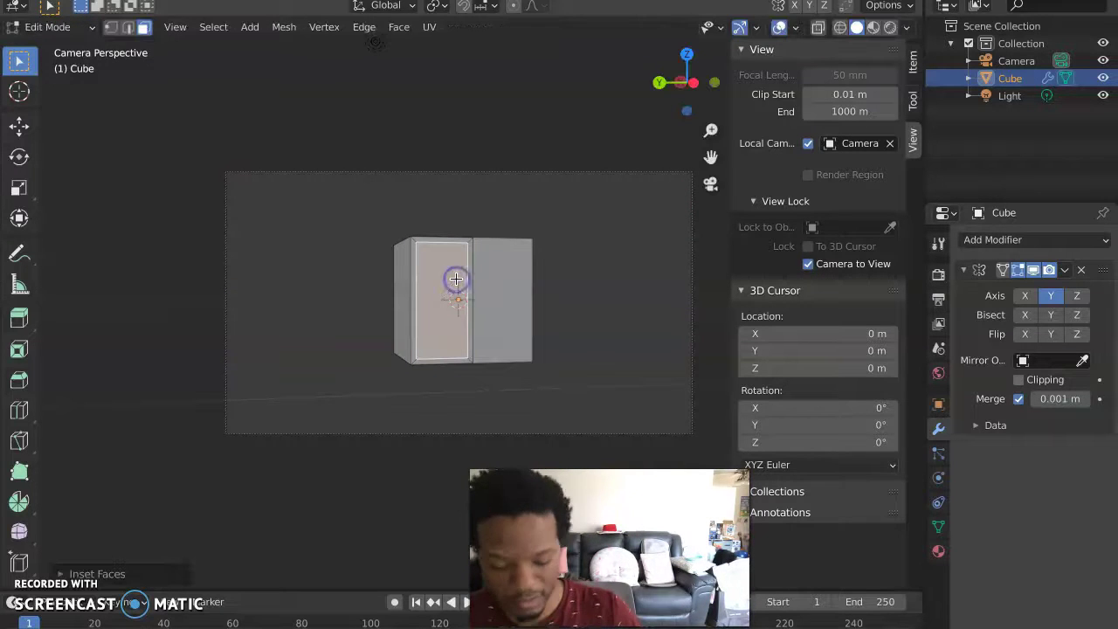
{"action": "left_click", "coordinate": [441, 8]}
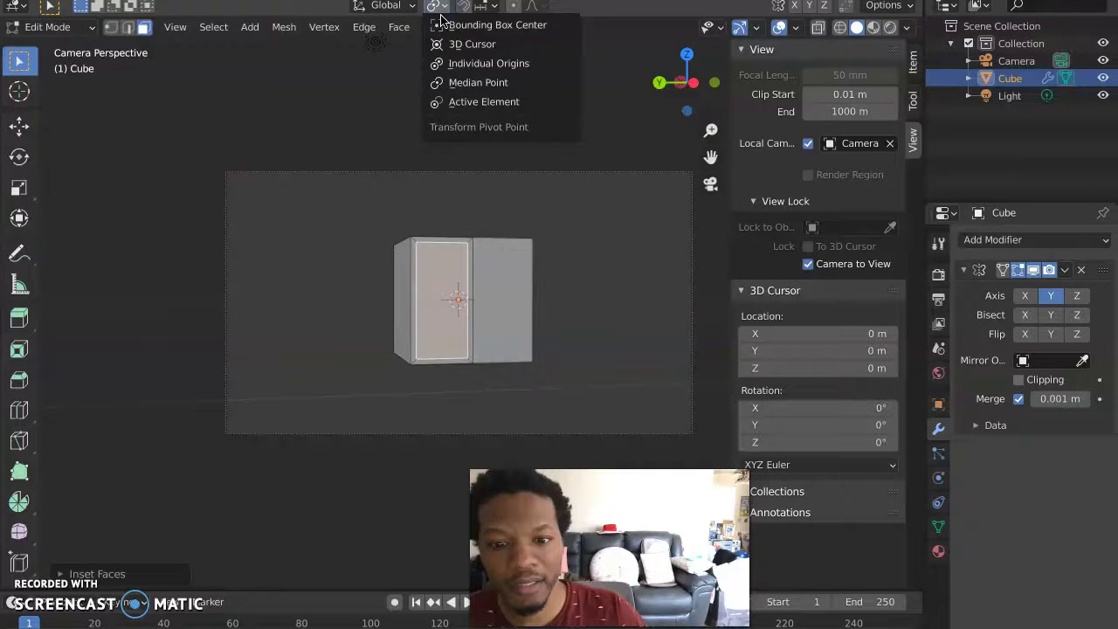
{"action": "left_click", "coordinate": [445, 66]}
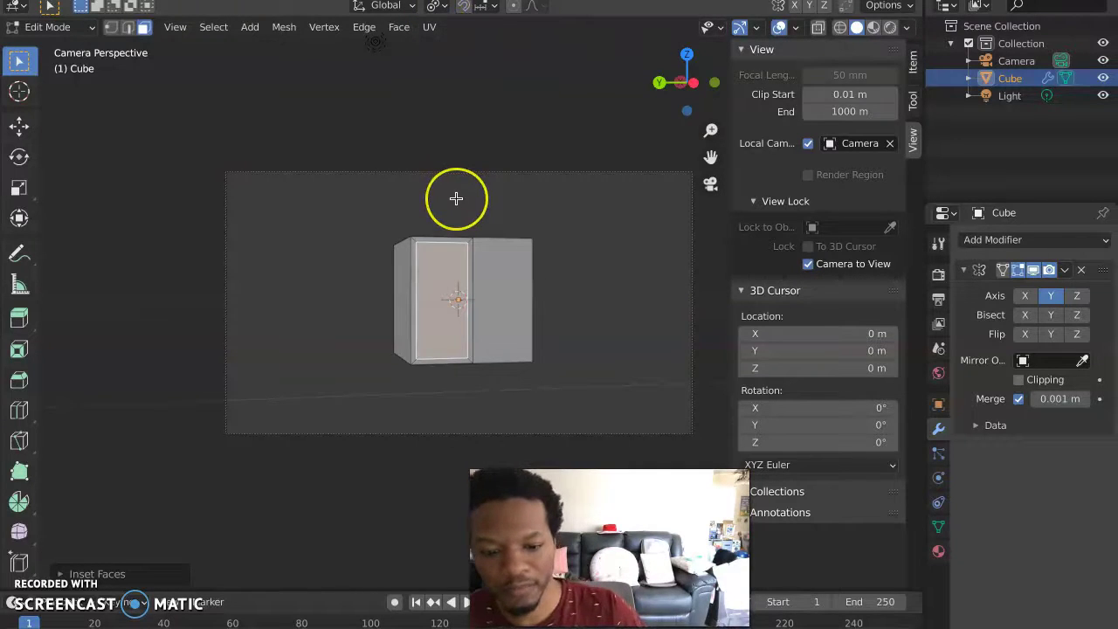
Subdivide the inner front face with 2 cuts.
{"action": "right_click", "coordinate": [449, 289]}
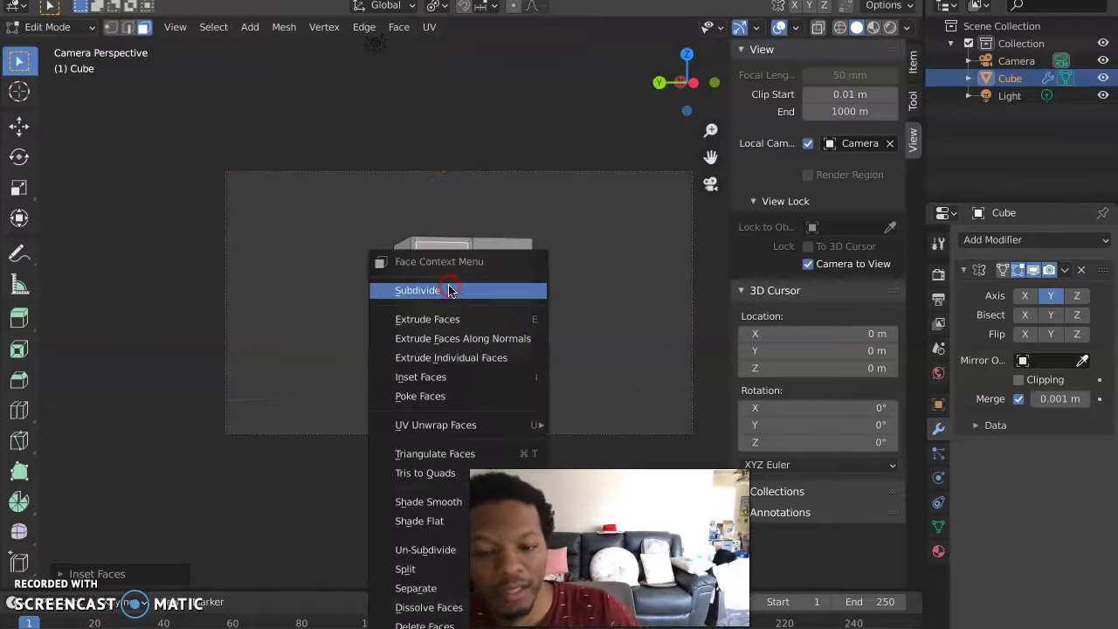
{"action": "left_click", "coordinate": [449, 290]}
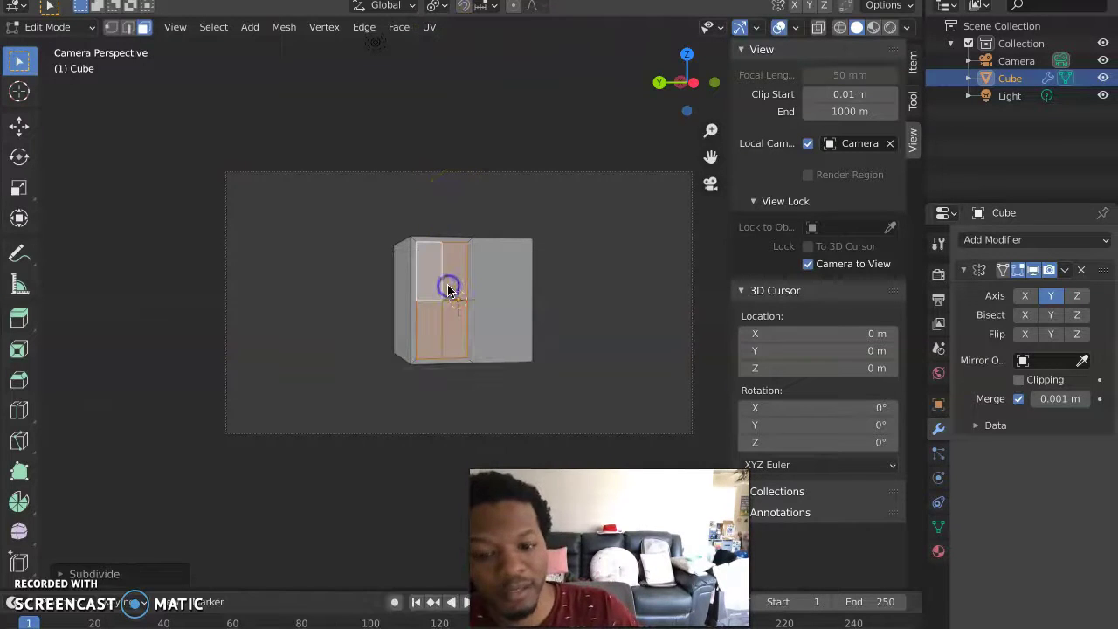
{"action": "left_click", "coordinate": [56, 576]}
{"action": "left_click", "coordinate": [282, 453]}
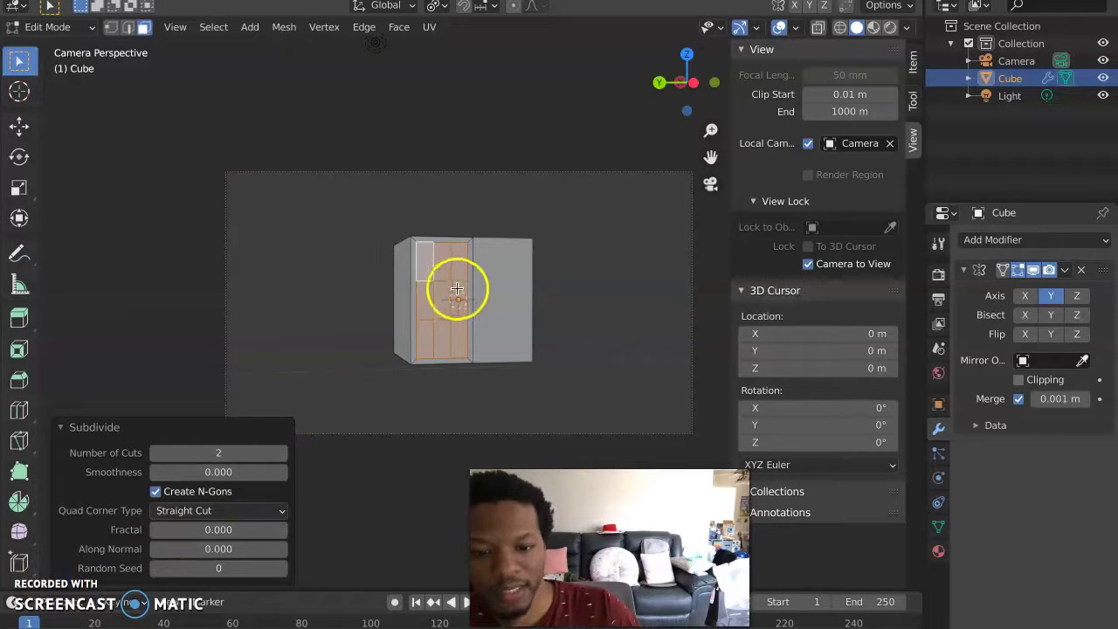
Inset each subdivided pane individually by 0.05697 m, then start an extrusion and cancel it.
{"action": "key", "text": "i"}
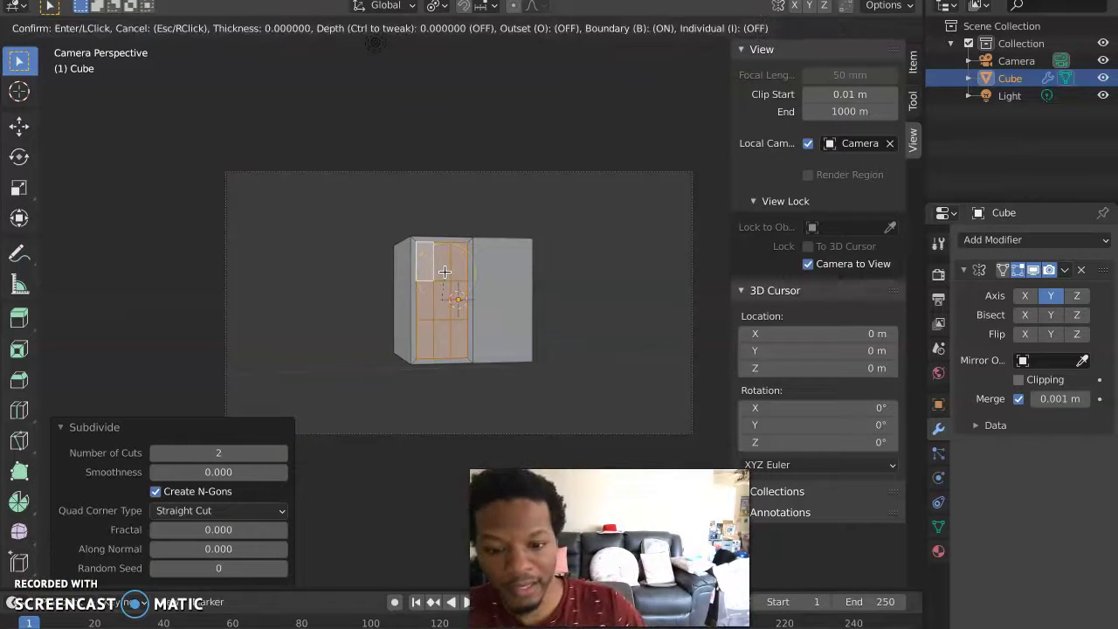
{"action": "left_click", "coordinate": [444, 274]}
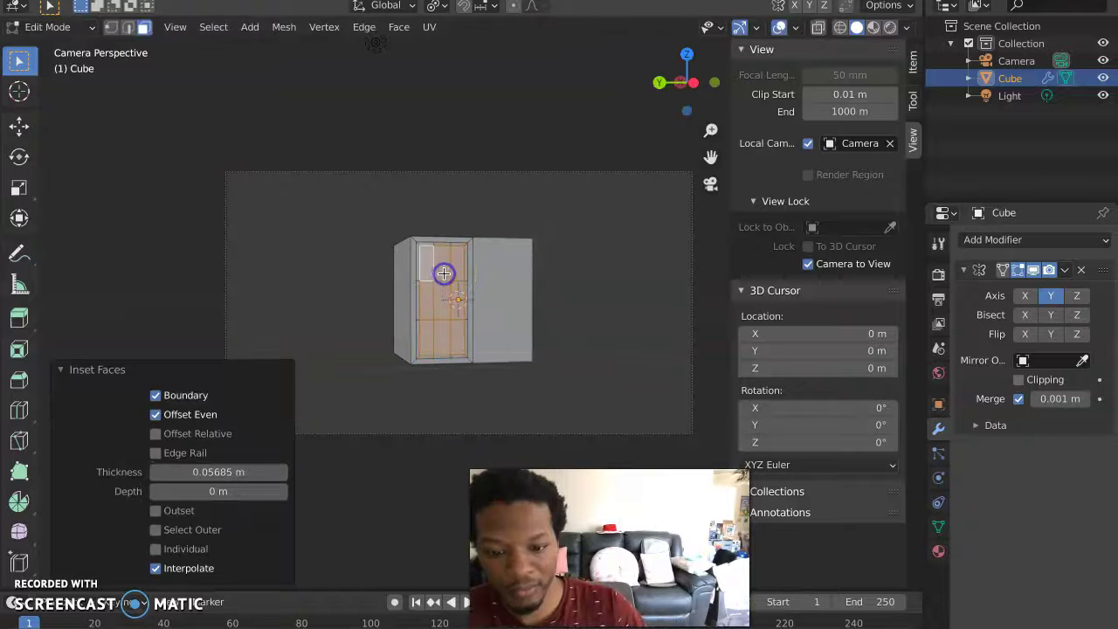
{"action": "left_click", "coordinate": [444, 274]}
{"action": "key", "text": "i"}
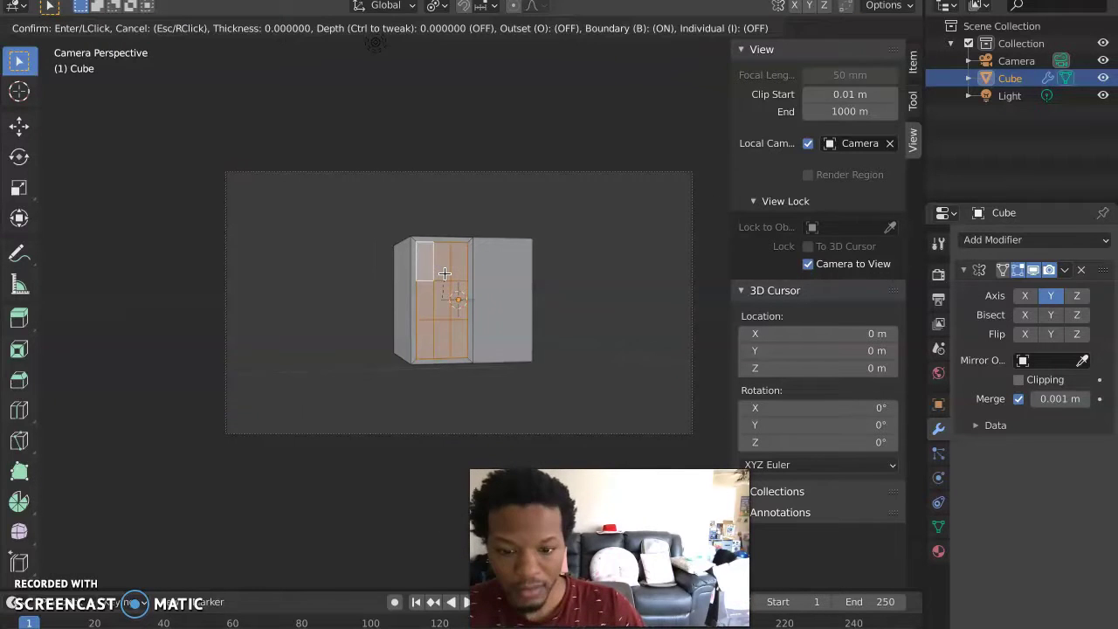
{"action": "left_click", "coordinate": [443, 275]}
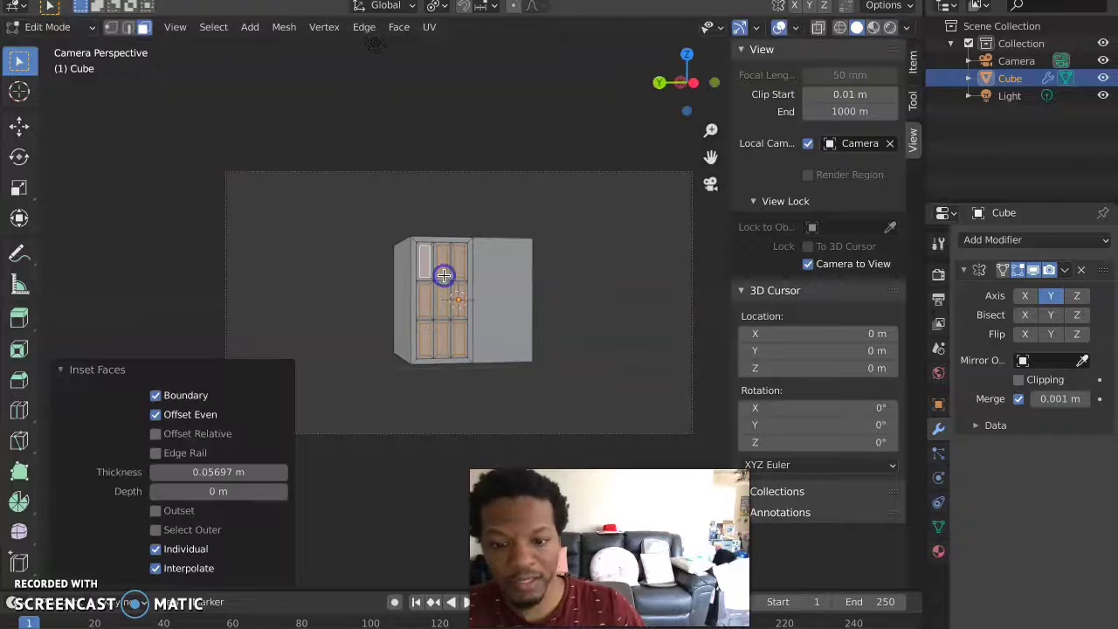
{"action": "middle_click_drag", "start_coordinate": [443, 275], "coordinate": [444, 275]}
{"action": "key", "text": "e"}
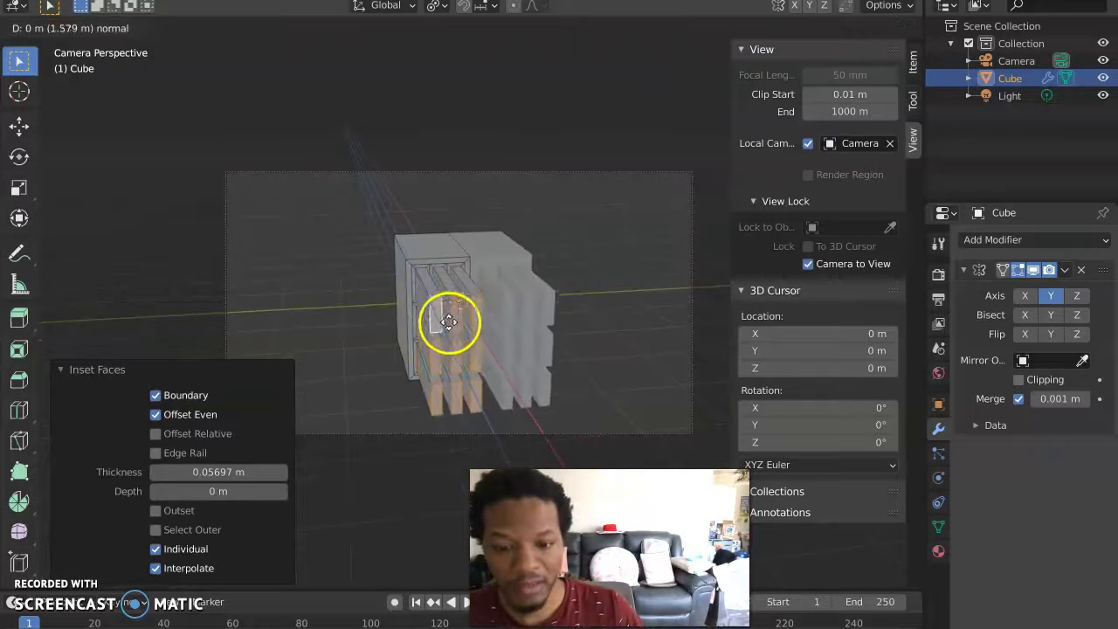
{"action": "right_click", "coordinate": [443, 319]}
Remove the leftover extrusion, then try extruding with a Median Point pivot and undo it.
{"action": "key", "text": "ctrl+z"}
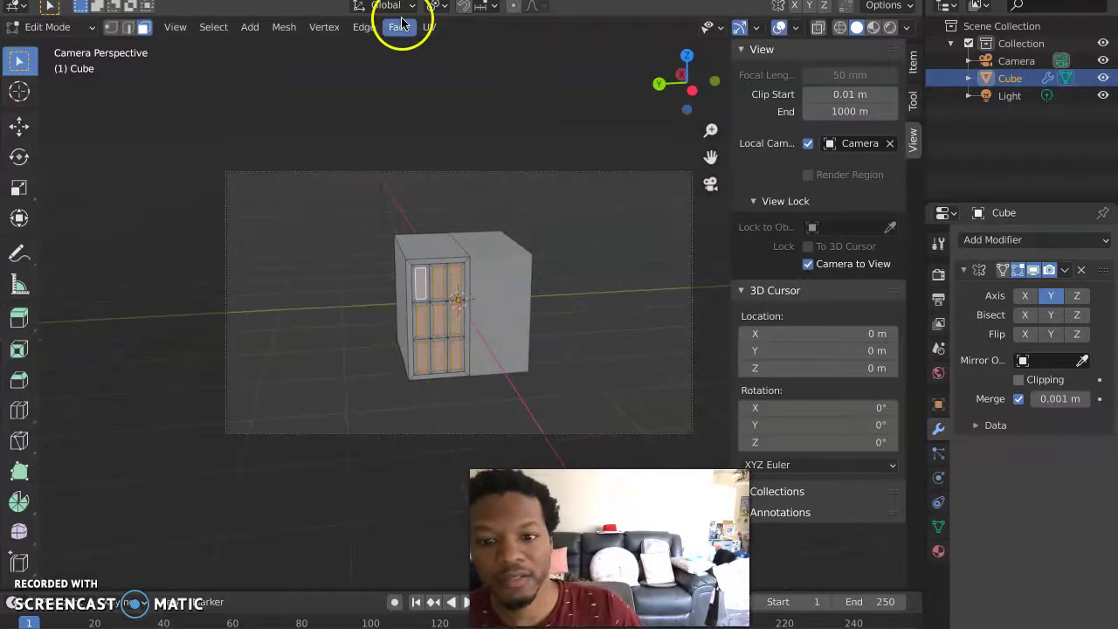
{"action": "left_click", "coordinate": [436, 6]}
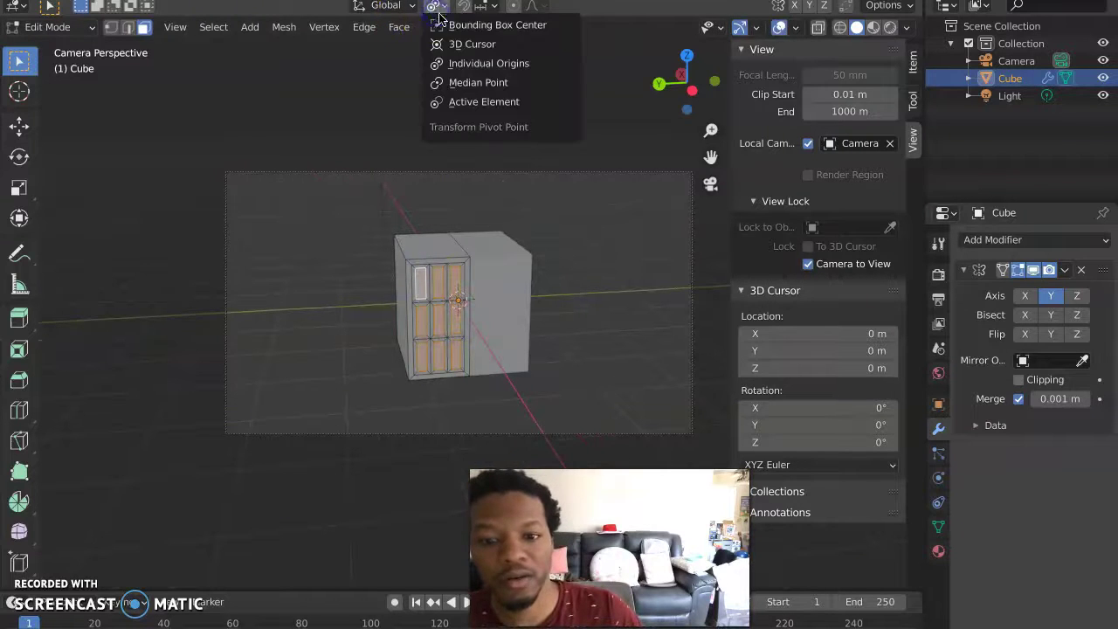
{"action": "left_click", "coordinate": [507, 90]}
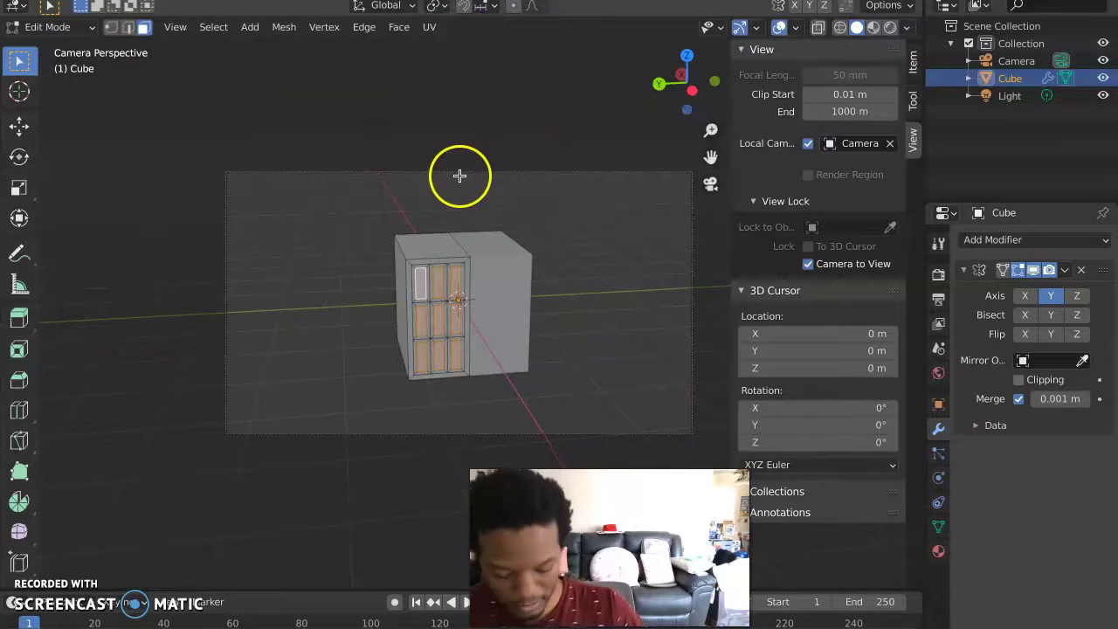
{"action": "key", "text": "e"}
{"action": "left_click", "coordinate": [476, 218]}
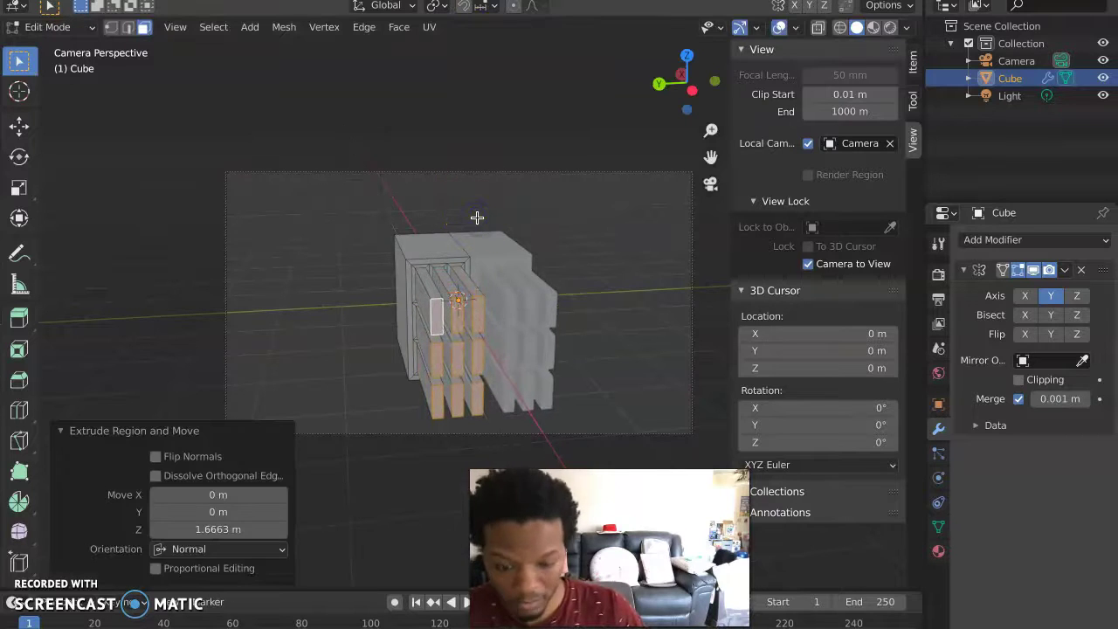
{"action": "key", "text": "ctrl+z"}
Extrude each window pane inward by 0.38 m using Individual Origins pivot.
{"action": "left_click", "coordinate": [434, 7]}
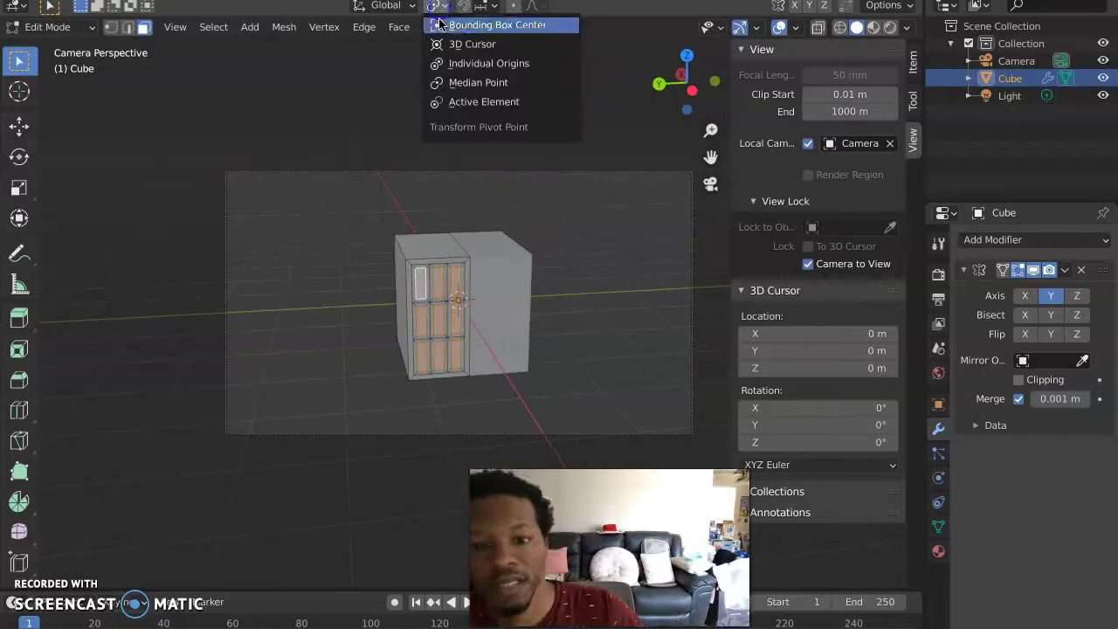
{"action": "left_click", "coordinate": [453, 63]}
{"action": "key", "text": "e"}
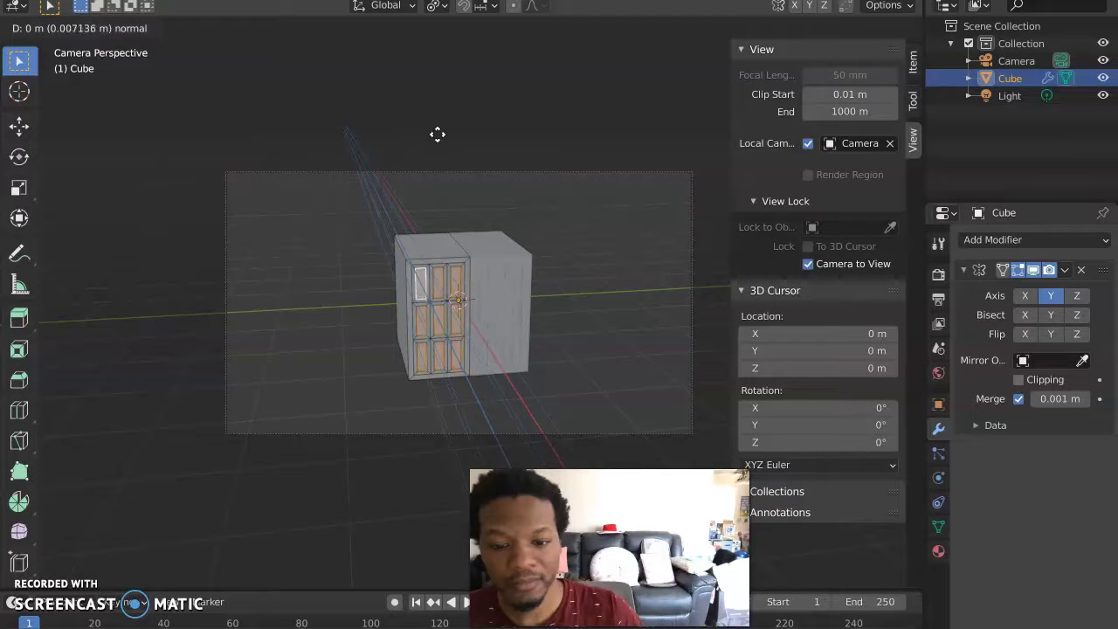
{"action": "left_click", "coordinate": [437, 125]}
{"action": "middle_click_drag", "start_coordinate": [438, 125], "coordinate": [438, 125]}
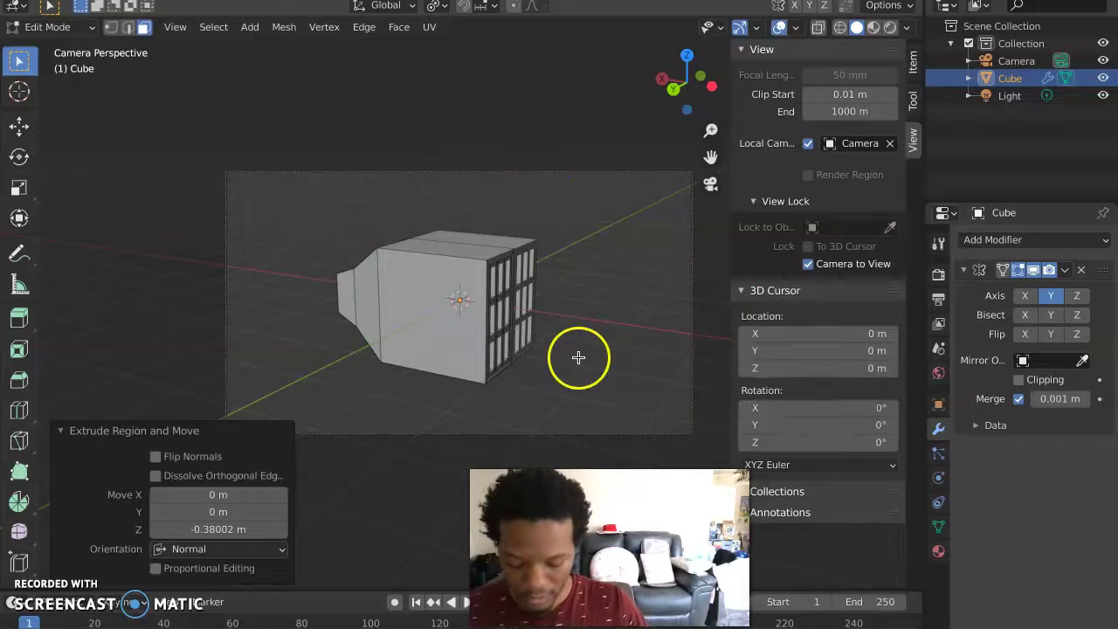
{"action": "left_click", "coordinate": [936, 551]}
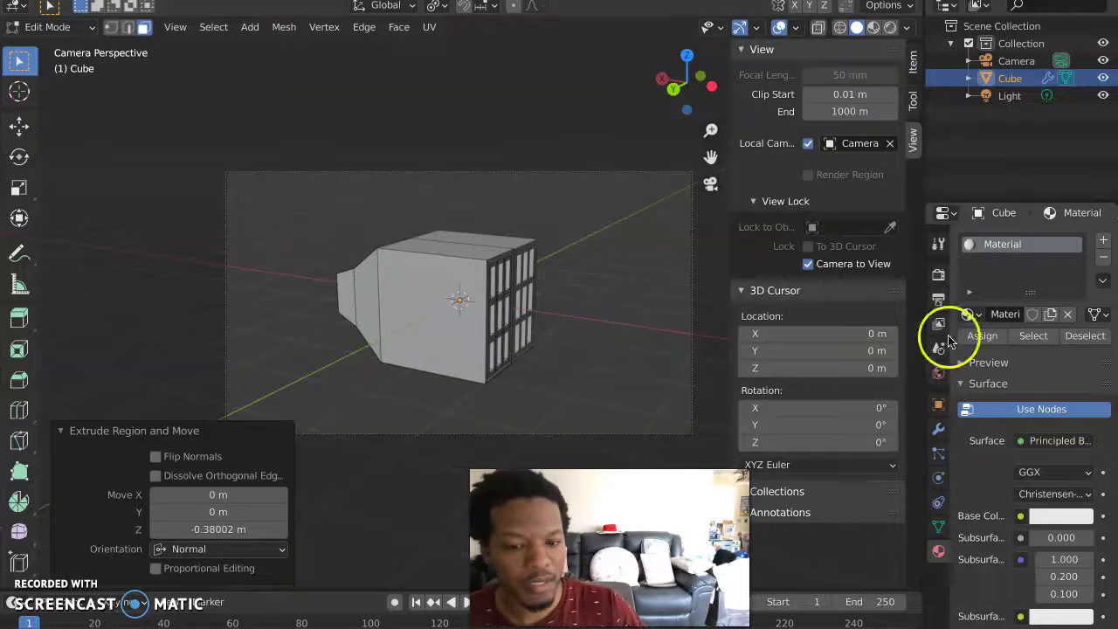
Add a second slot with new Material.001 as an Emission shader at strength 32.6.
{"action": "left_click", "coordinate": [1101, 243]}
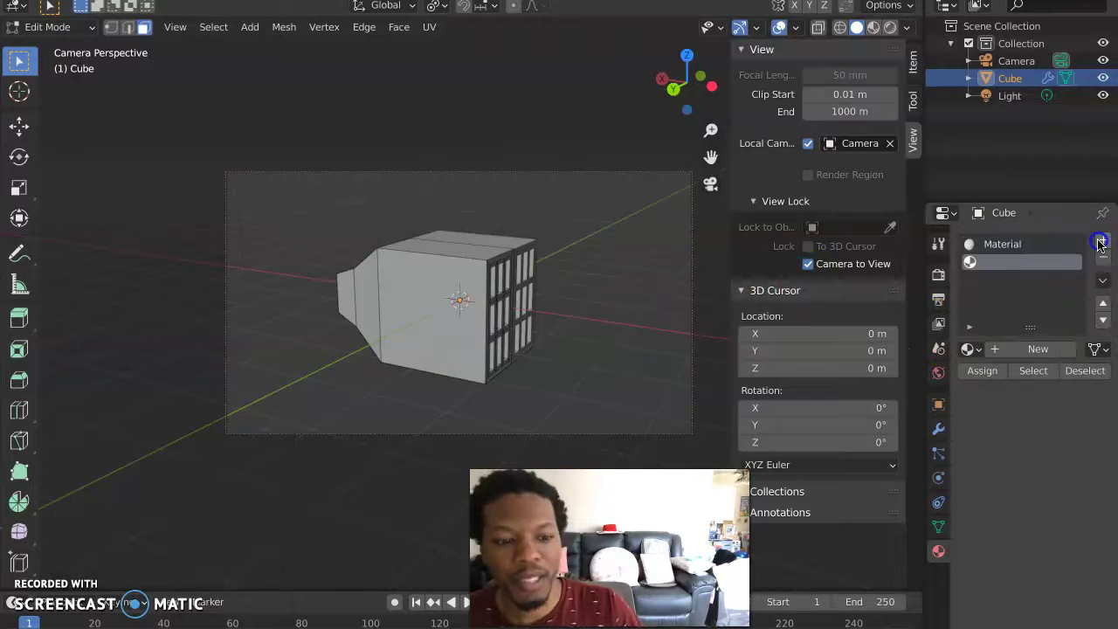
{"action": "middle_click_drag", "start_coordinate": [367, 288], "coordinate": [343, 277]}
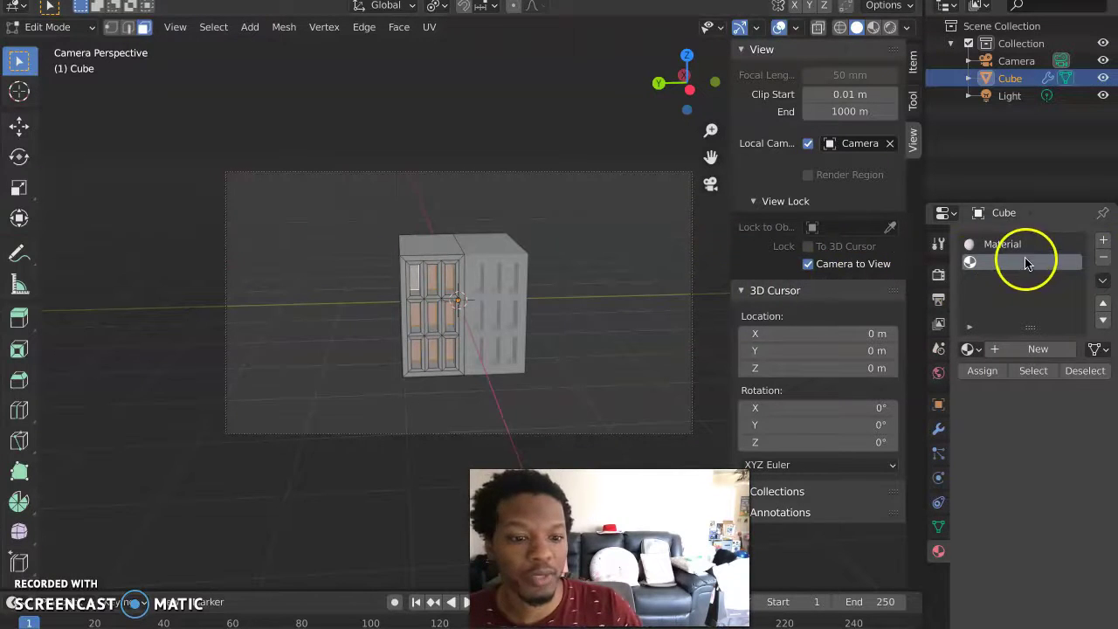
{"action": "left_click", "coordinate": [1038, 348]}
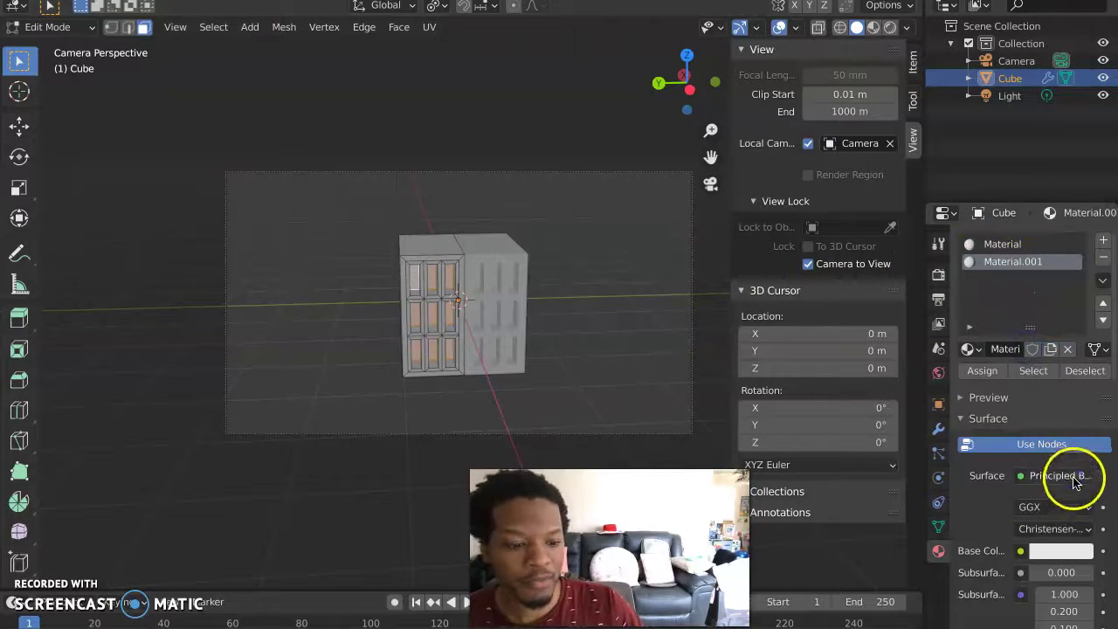
{"action": "left_click", "coordinate": [1067, 476]}
{"action": "left_click", "coordinate": [873, 110]}
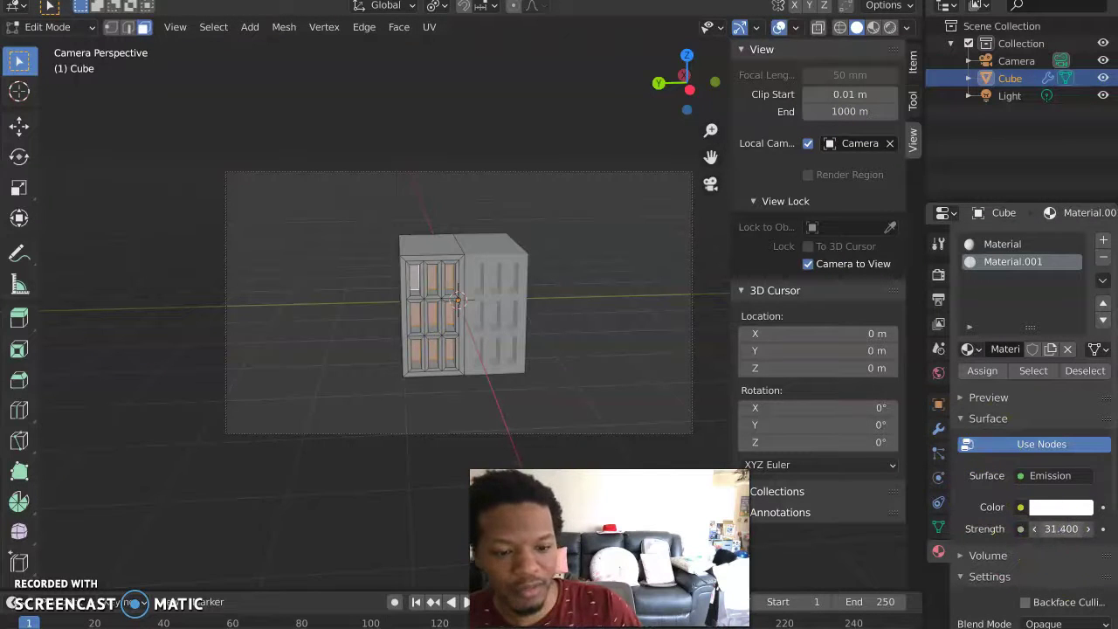
{"action": "left_click_drag", "start_coordinate": [1026, 528], "coordinate": [1030, 527]}
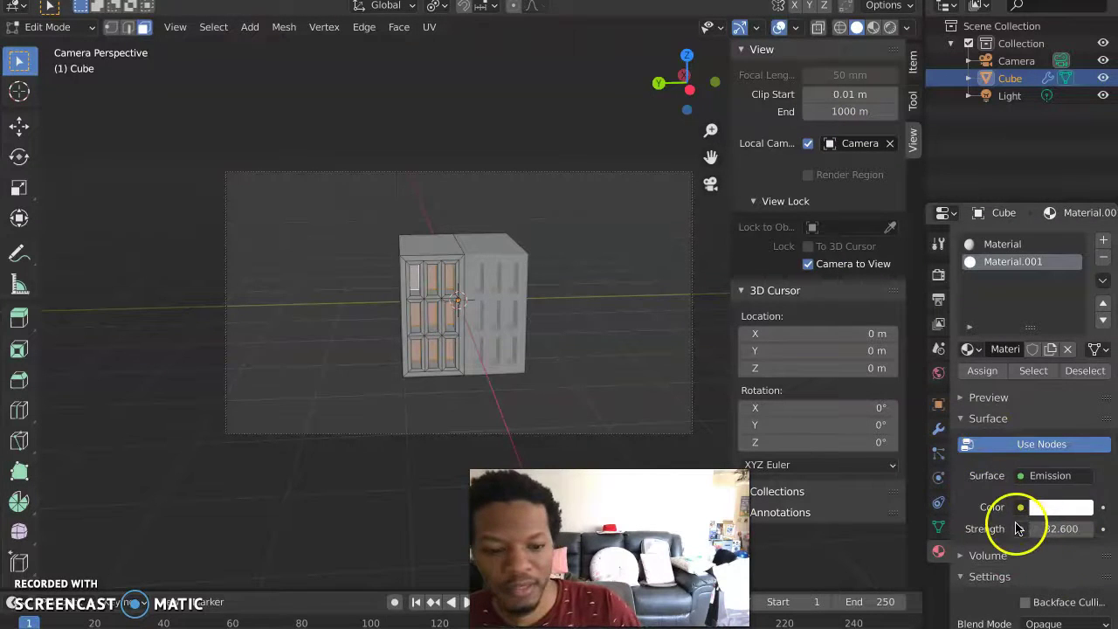
Switch to Rendered shading and assign Material.001 to the selected window faces.
{"action": "left_click", "coordinate": [887, 29]}
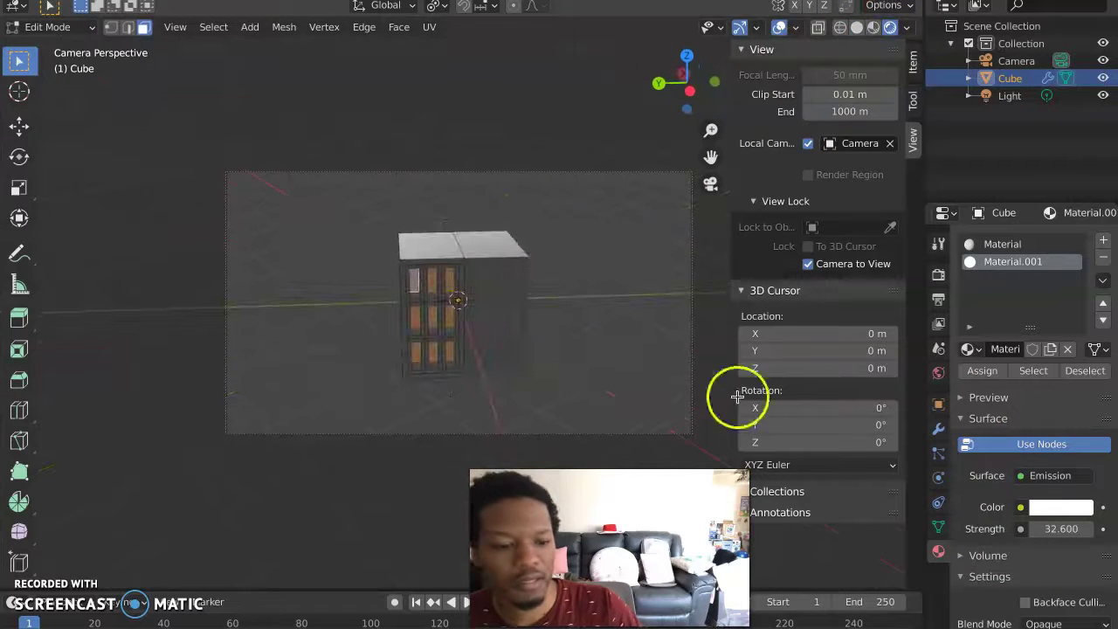
{"action": "left_click", "coordinate": [981, 368]}
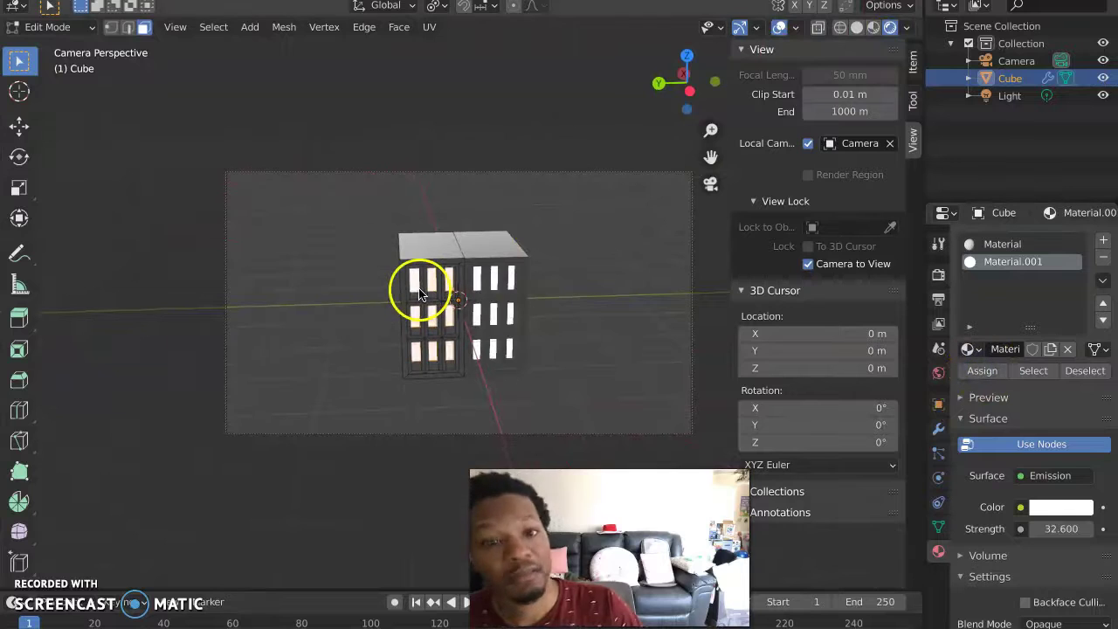
Enable Bloom and Screen Space Reflections in the render settings.
{"action": "left_click", "coordinate": [938, 281]}
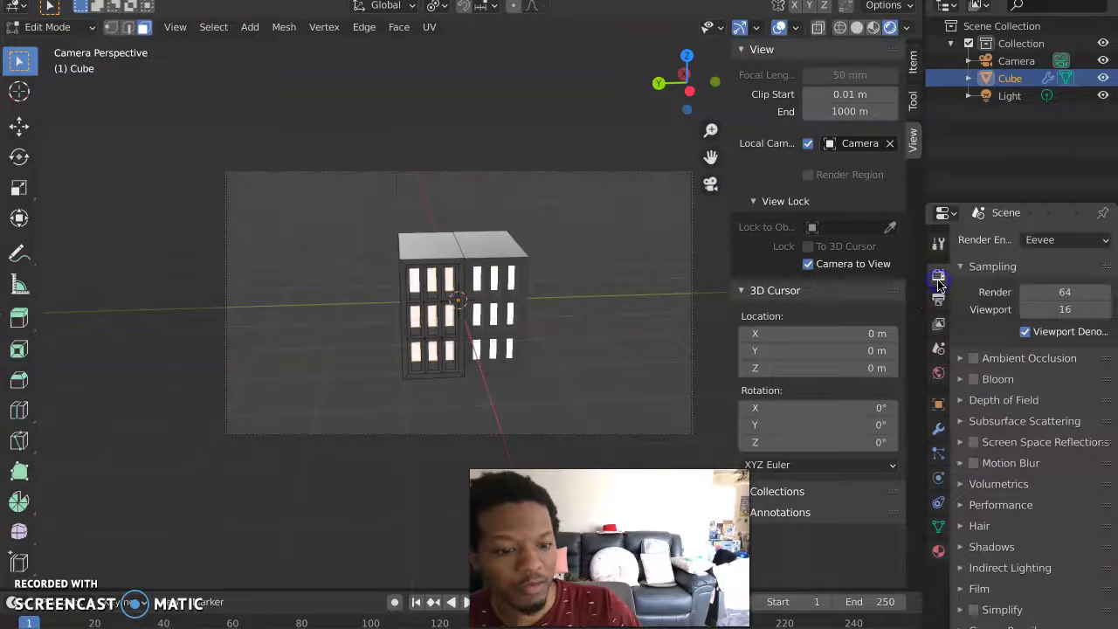
{"action": "left_click", "coordinate": [969, 376]}
{"action": "left_click", "coordinate": [974, 444]}
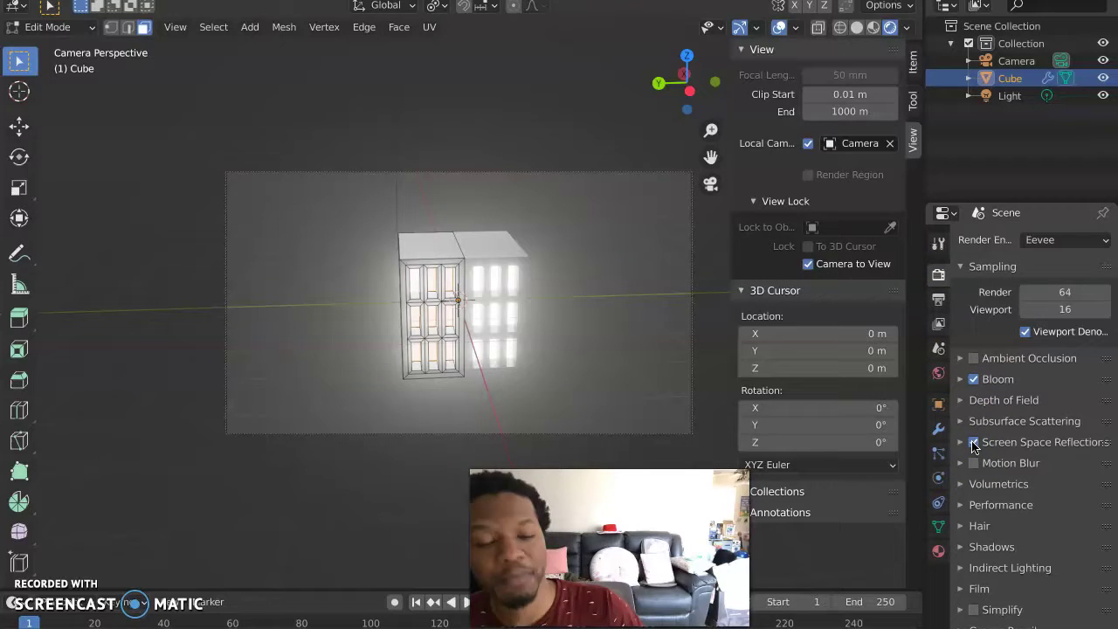
{"action": "left_click", "coordinate": [969, 444]}
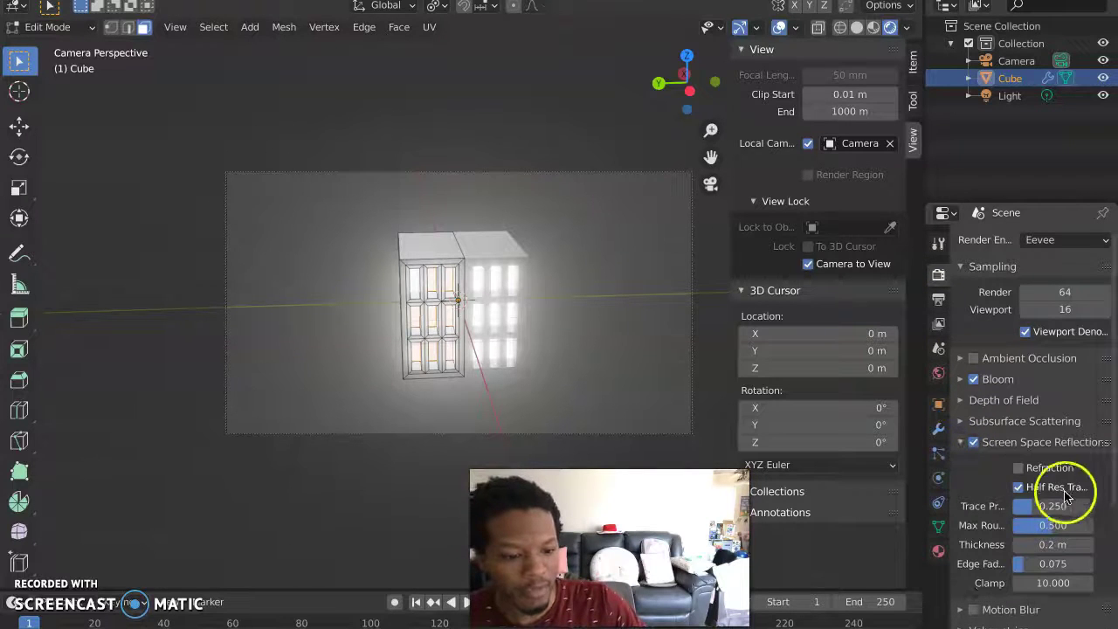
{"action": "left_click", "coordinate": [961, 441]}
{"action": "middle_click_drag", "start_coordinate": [553, 307], "coordinate": [554, 309]}
Set the bloom radius to 3.749 and intensity to 0.011.
{"action": "left_click", "coordinate": [955, 379]}
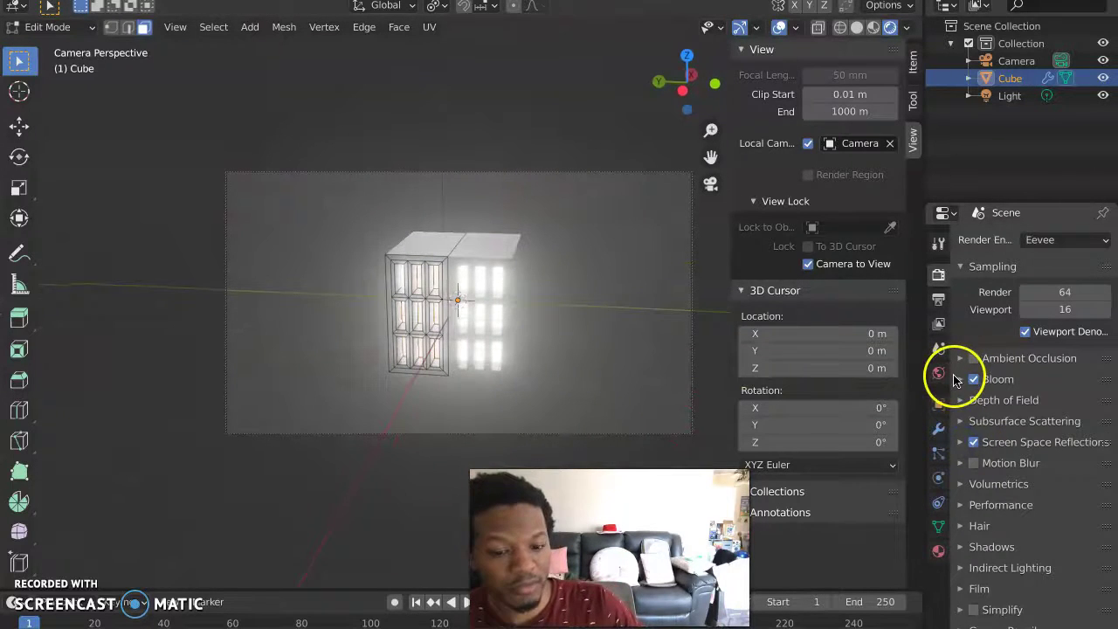
{"action": "left_click", "coordinate": [1026, 441]}
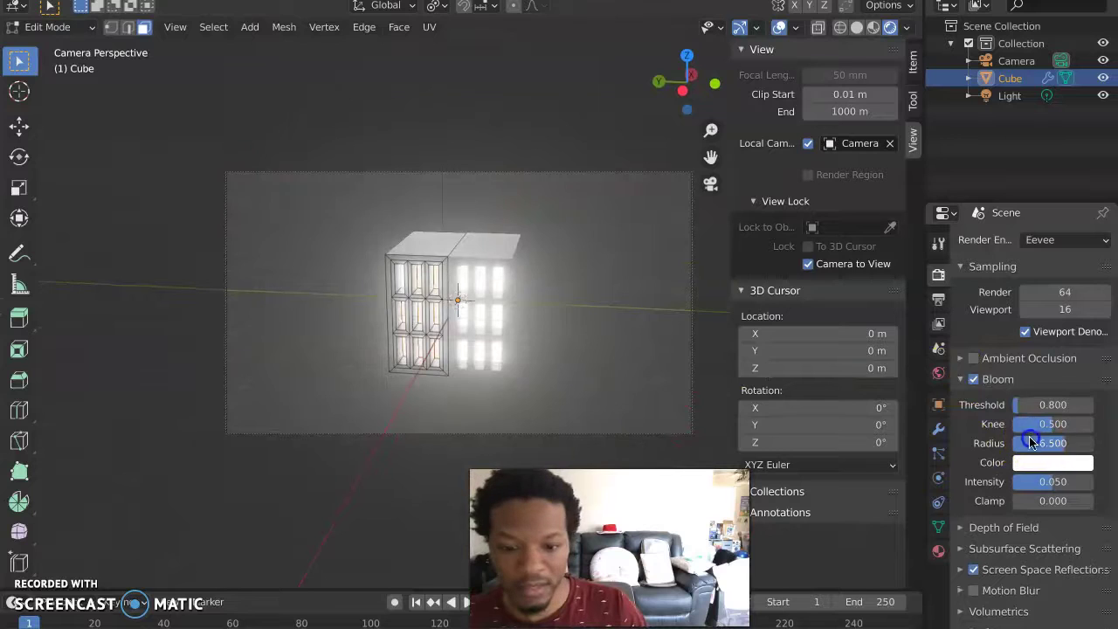
{"action": "left_click_drag", "start_coordinate": [1029, 441], "coordinate": [996, 441]}
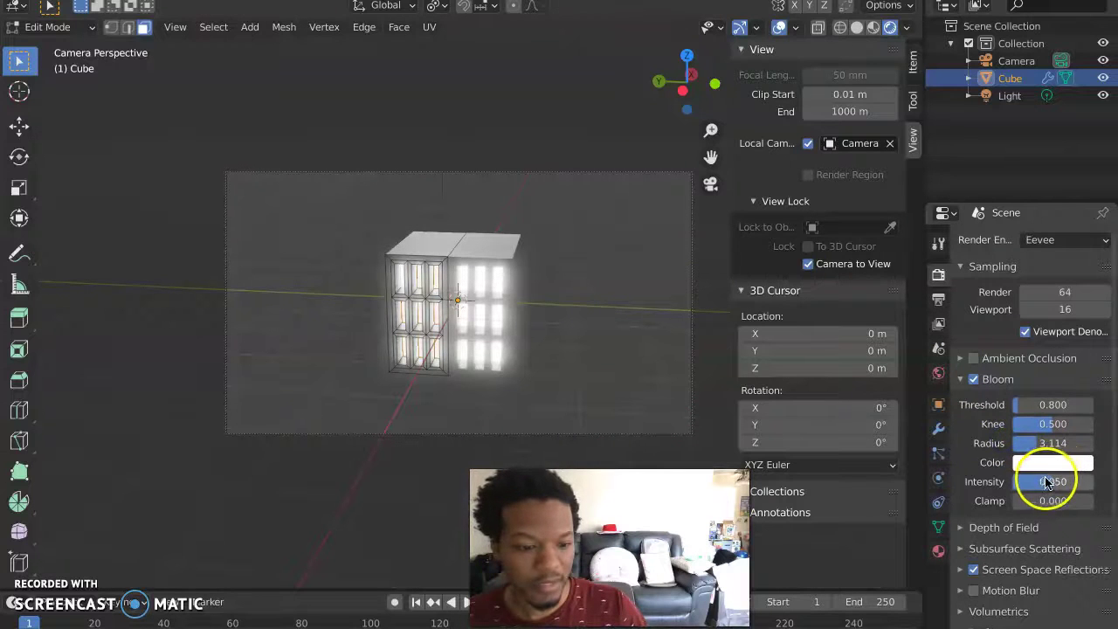
{"action": "left_click_drag", "start_coordinate": [1034, 484], "coordinate": [1010, 485]}
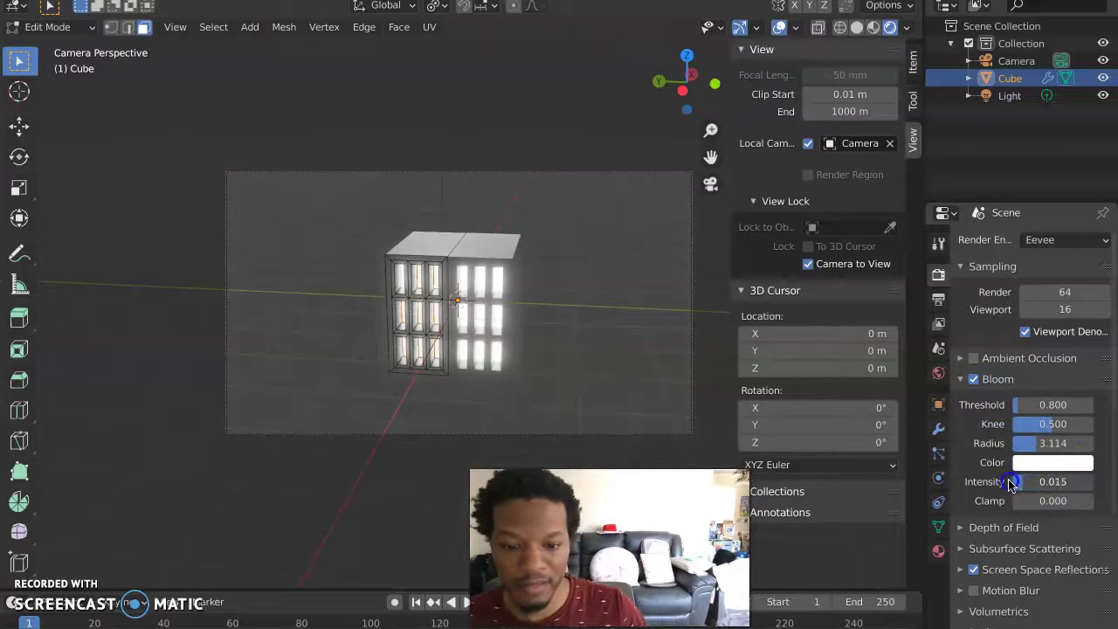
{"action": "left_click_drag", "start_coordinate": [1033, 446], "coordinate": [1042, 445]}
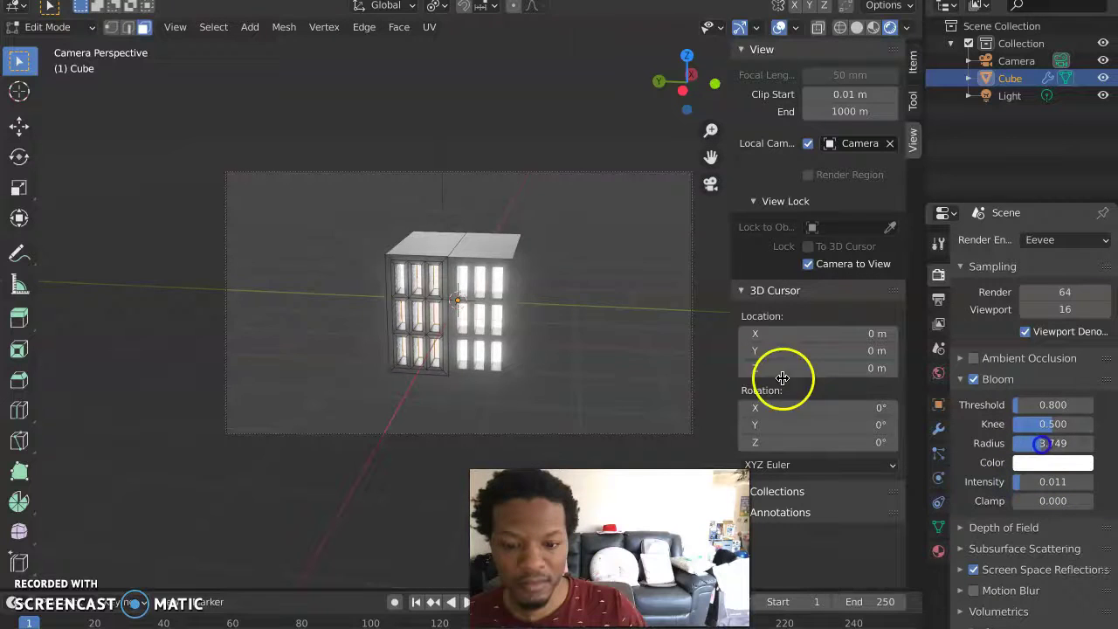
{"action": "middle_click_drag", "start_coordinate": [537, 279], "coordinate": [536, 279]}
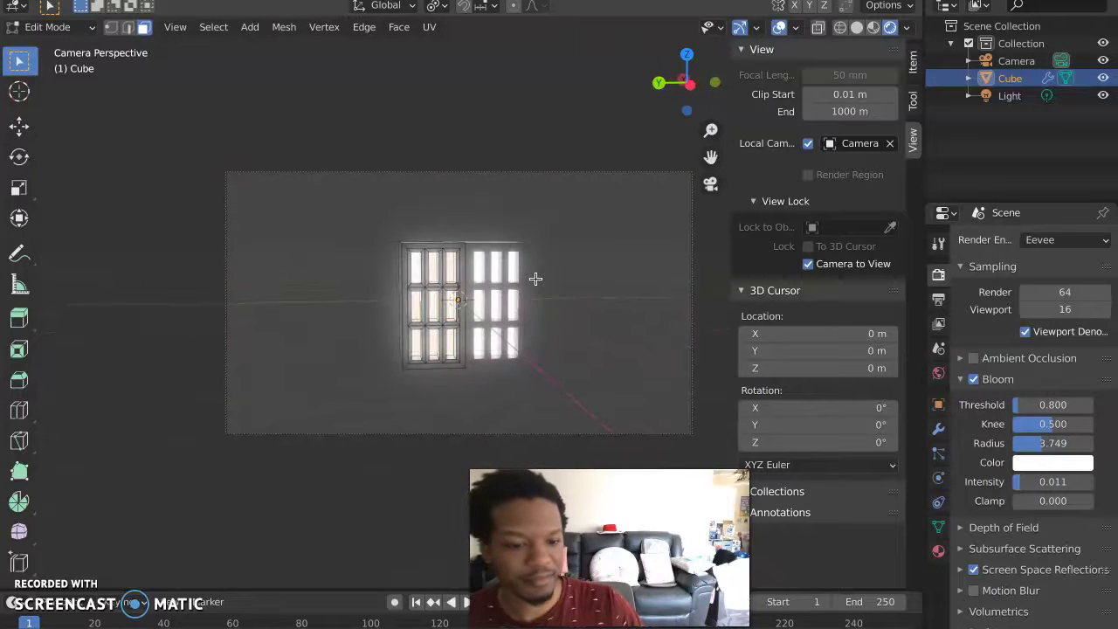
Set the World strength to 0 for a black background and return to Object Mode.
{"action": "left_click", "coordinate": [938, 372]}
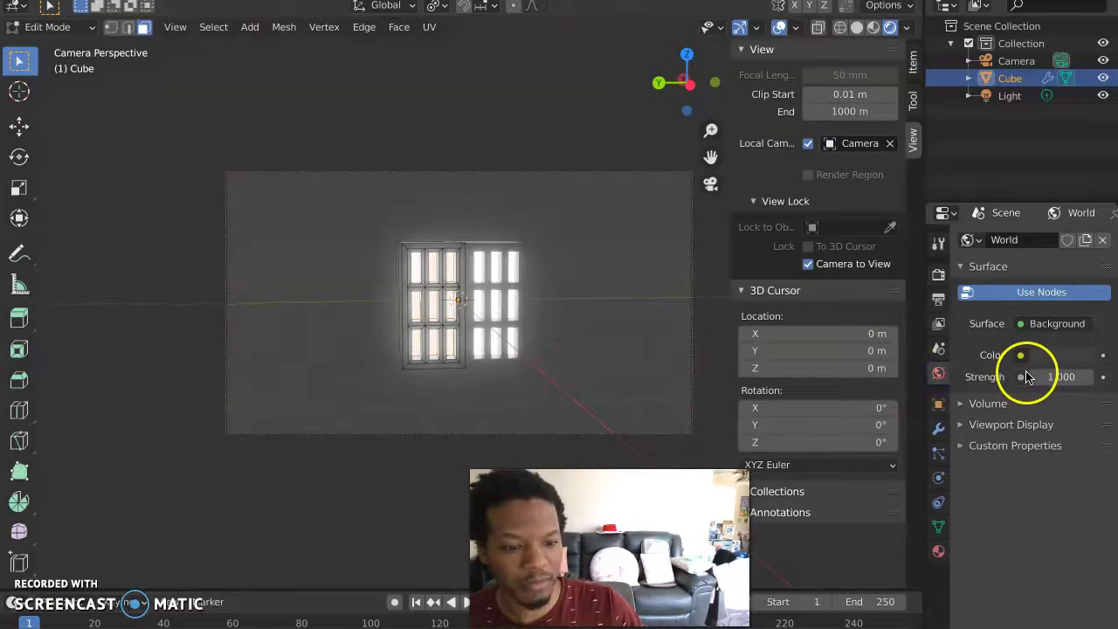
{"action": "left_click_drag", "start_coordinate": [1028, 377], "coordinate": [1007, 376]}
{"action": "middle_click_drag", "start_coordinate": [584, 350], "coordinate": [414, 270]}
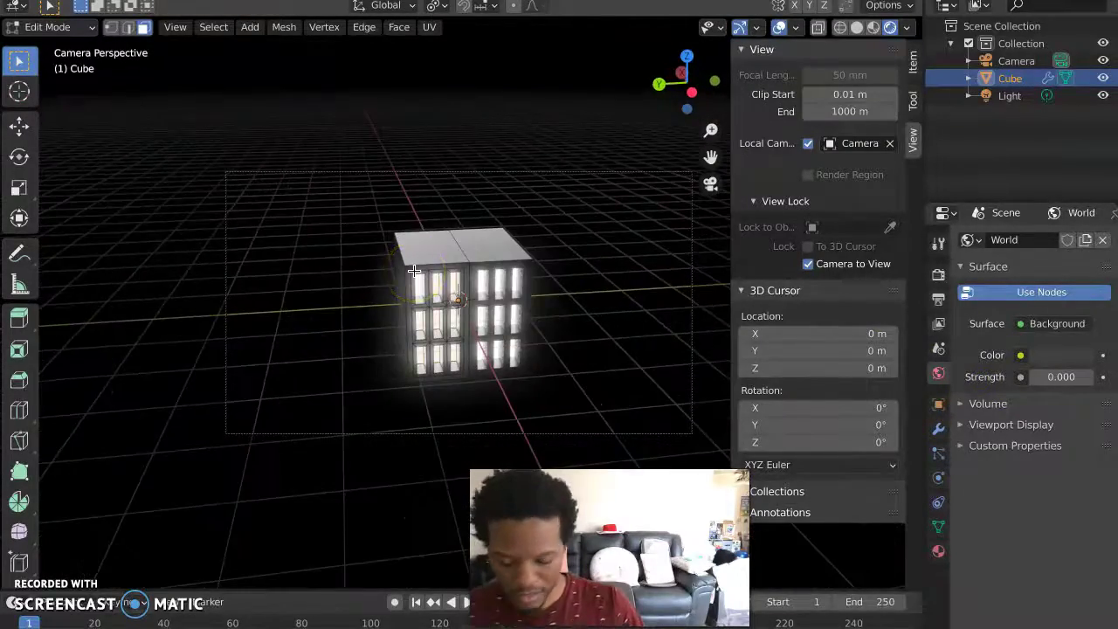
{"action": "key", "text": "Tab"}
{"action": "left_click", "coordinate": [449, 269]}
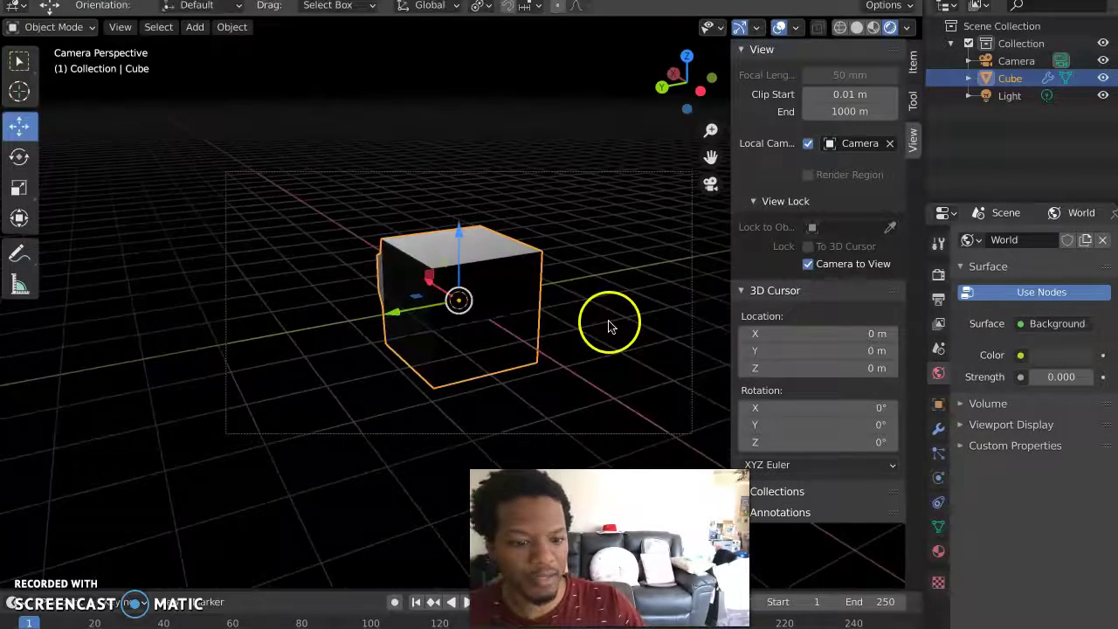
Make the body material slot active and try blue, then magenta, as its base colour.
{"action": "left_click", "coordinate": [937, 551]}
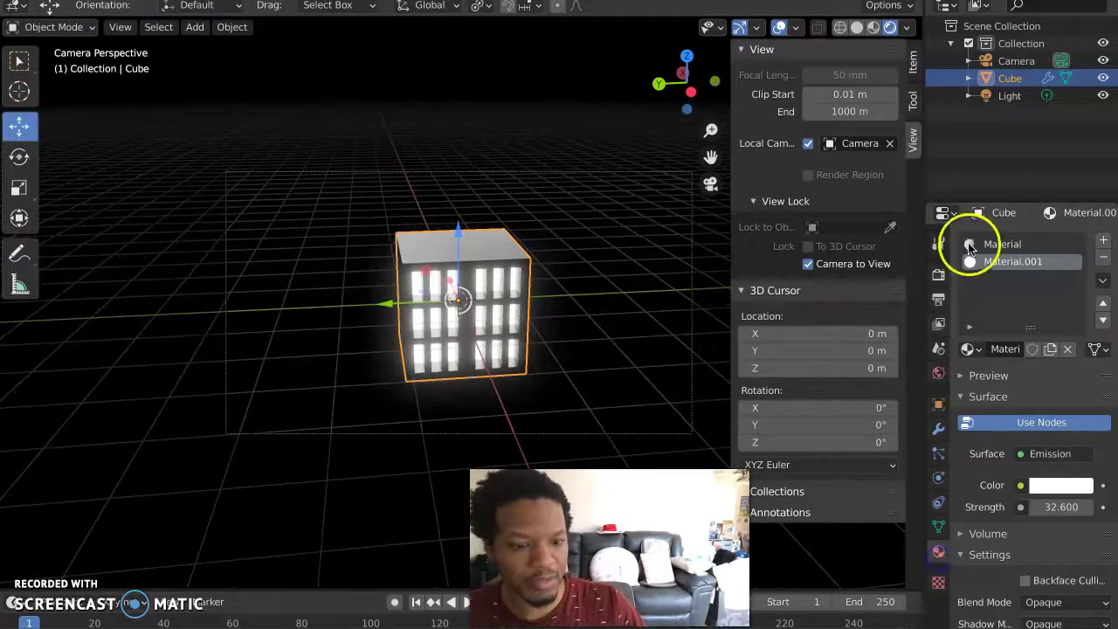
{"action": "left_click", "coordinate": [974, 248]}
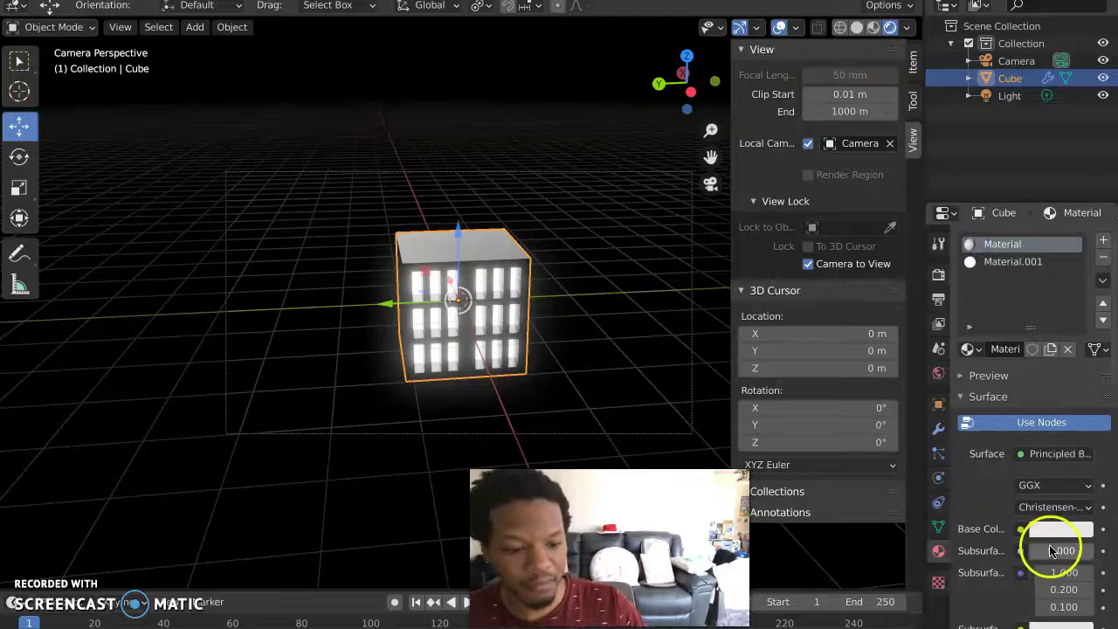
{"action": "left_click", "coordinate": [1055, 532]}
{"action": "left_click", "coordinate": [1020, 300]}
{"action": "left_click", "coordinate": [1080, 288]}
{"action": "middle_click_drag", "start_coordinate": [734, 332], "coordinate": [711, 339]}
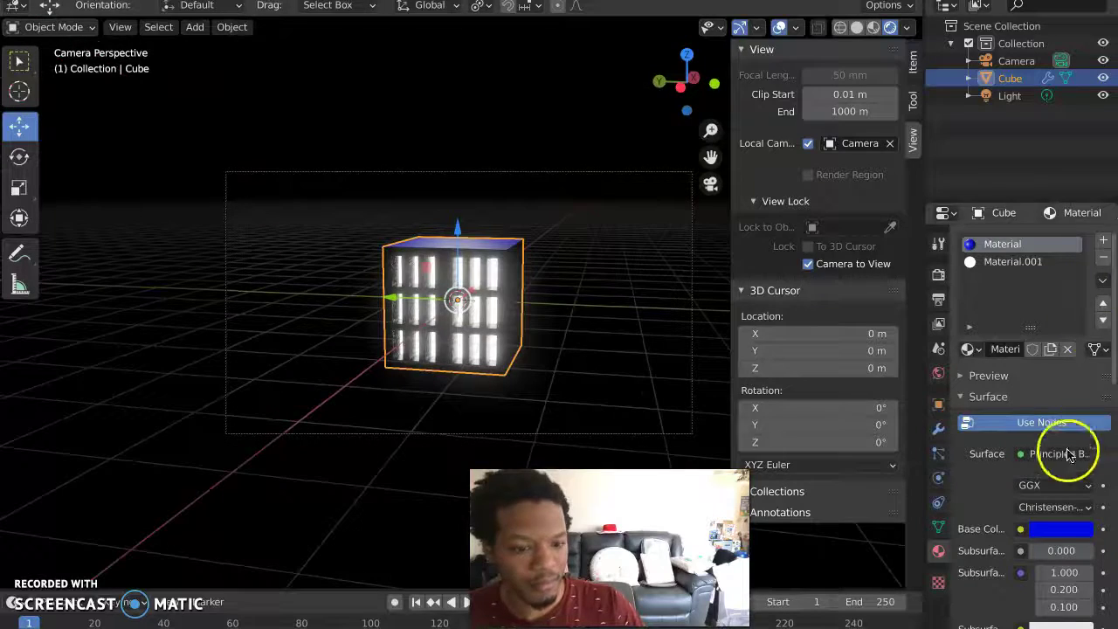
{"action": "left_click", "coordinate": [1057, 532]}
{"action": "left_click_drag", "start_coordinate": [1066, 379], "coordinate": [1078, 399]}
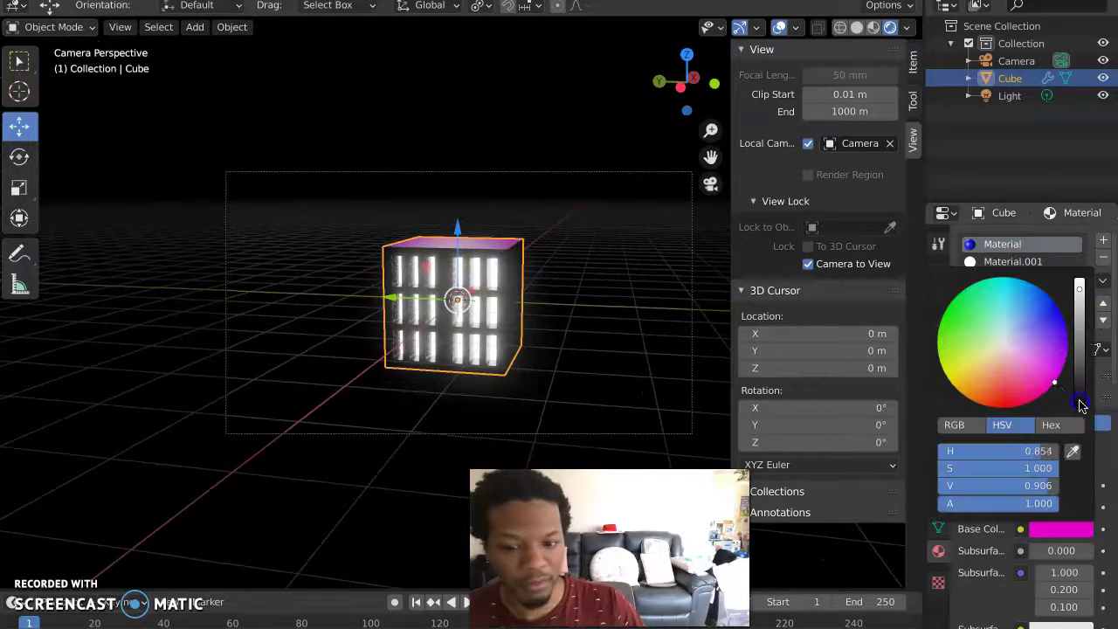
{"action": "middle_click_drag", "start_coordinate": [567, 317], "coordinate": [564, 320]}
Set the body base colour to gold: H 0.118, S 0.670, V 0.906.
{"action": "left_click", "coordinate": [1065, 528]}
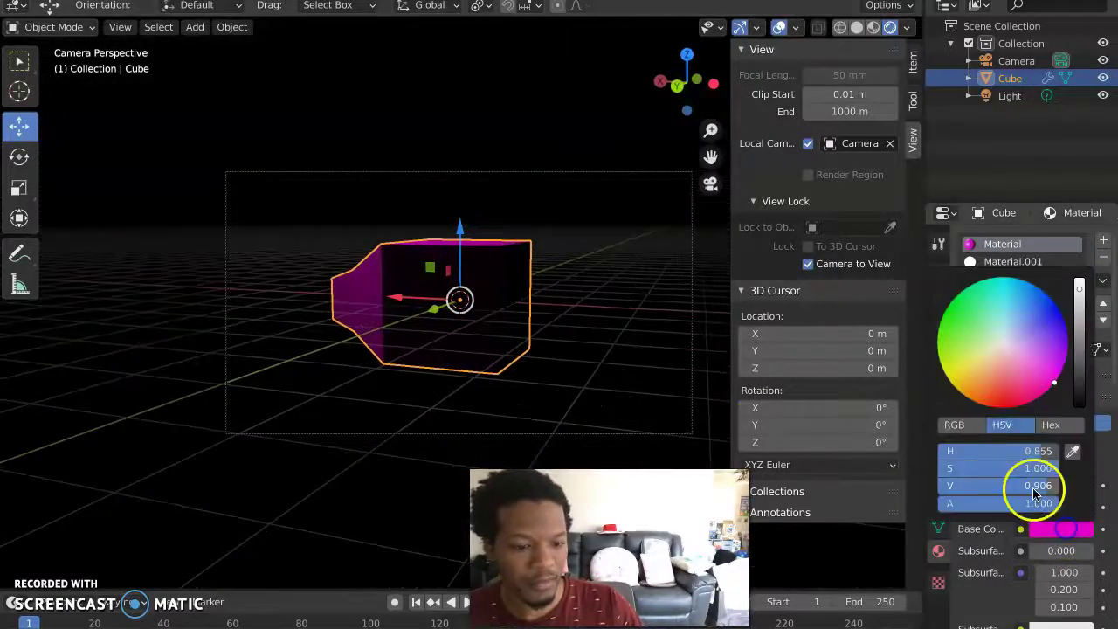
{"action": "left_click", "coordinate": [974, 379]}
{"action": "middle_click_drag", "start_coordinate": [412, 419], "coordinate": [411, 417]}
{"action": "left_click", "coordinate": [1059, 528]}
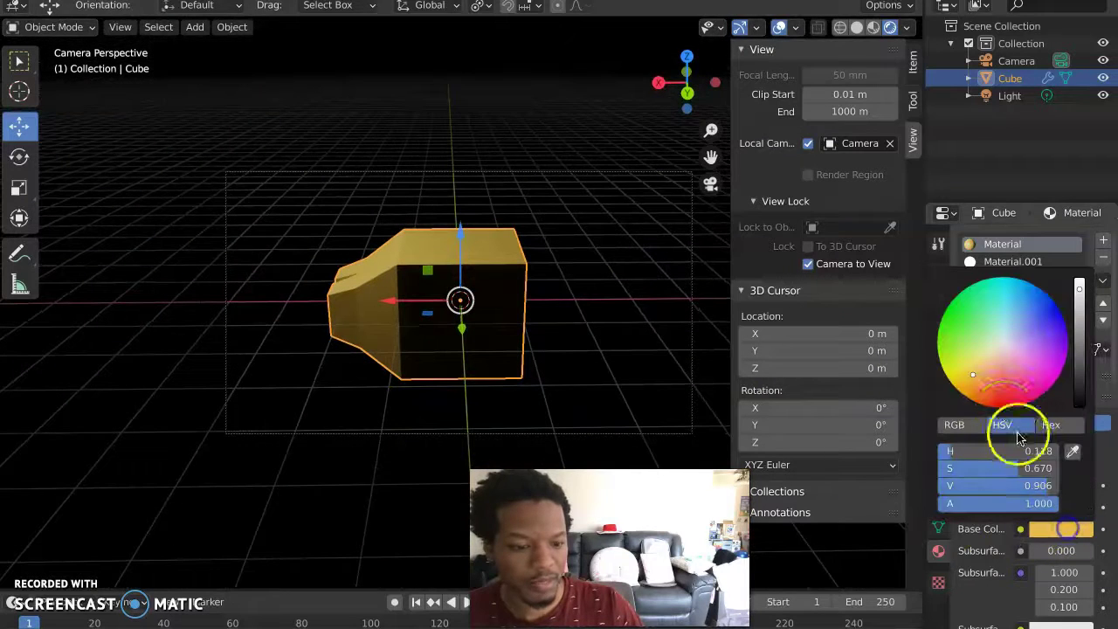
{"action": "left_click", "coordinate": [970, 379]}
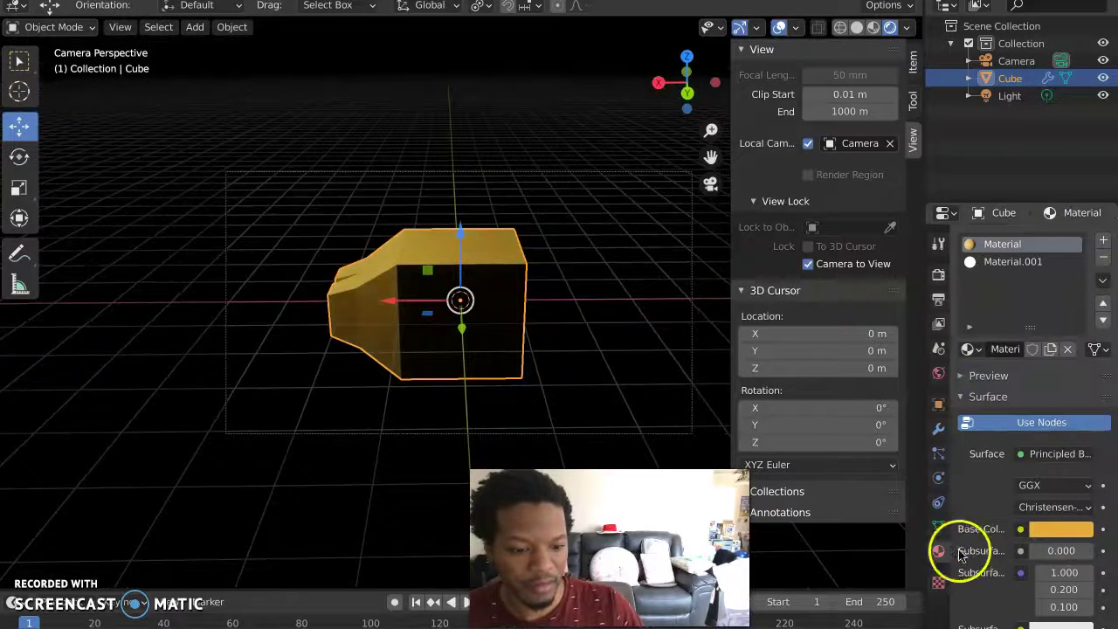
{"action": "key", "text": "shift+a"}
{"action": "mouse_move", "coordinate": [482, 339]}
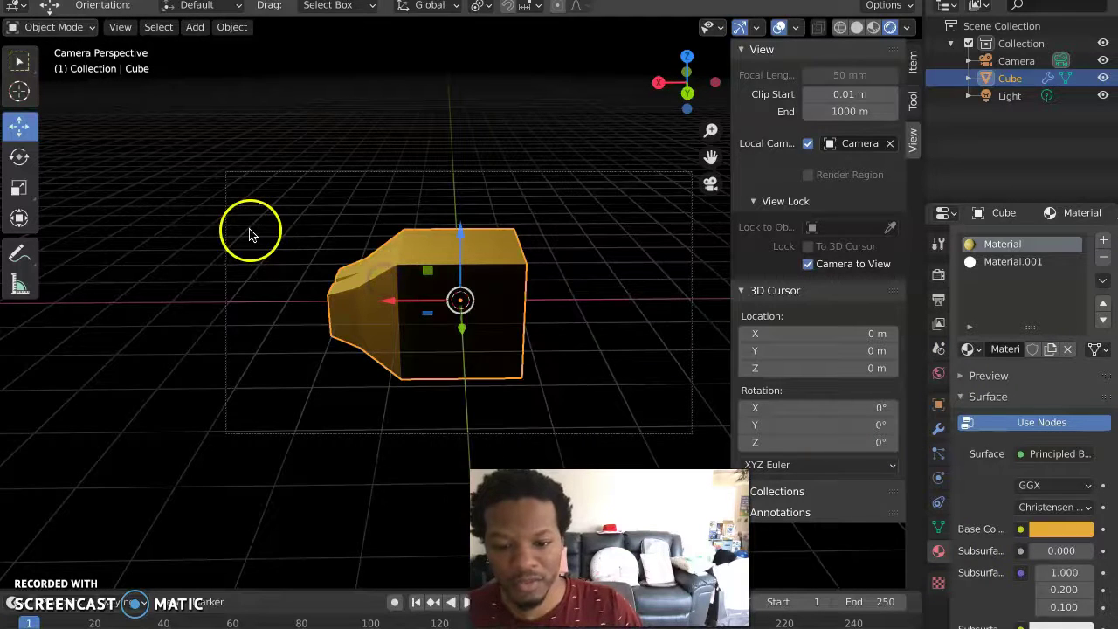
Add a sun lamp with strength 10 and an enlarged radius.
{"action": "key", "text": "shift+a"}
{"action": "mouse_move", "coordinate": [150, 164]}
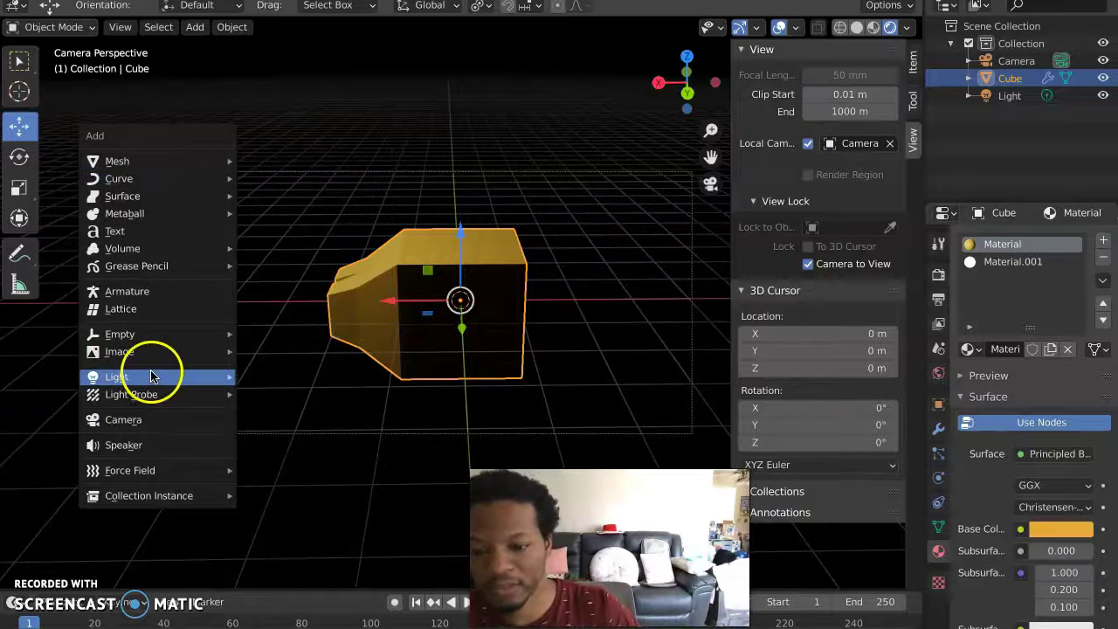
{"action": "mouse_move", "coordinate": [150, 375]}
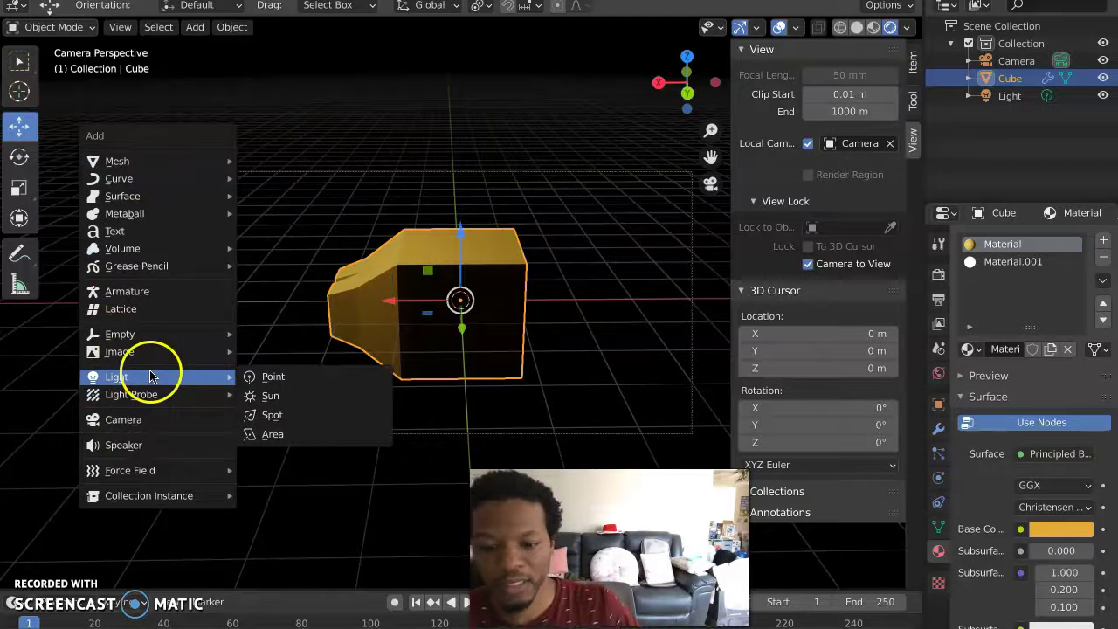
{"action": "left_click", "coordinate": [323, 396]}
{"action": "double_click", "coordinate": [1057, 353]}
{"action": "type", "text": "10"}
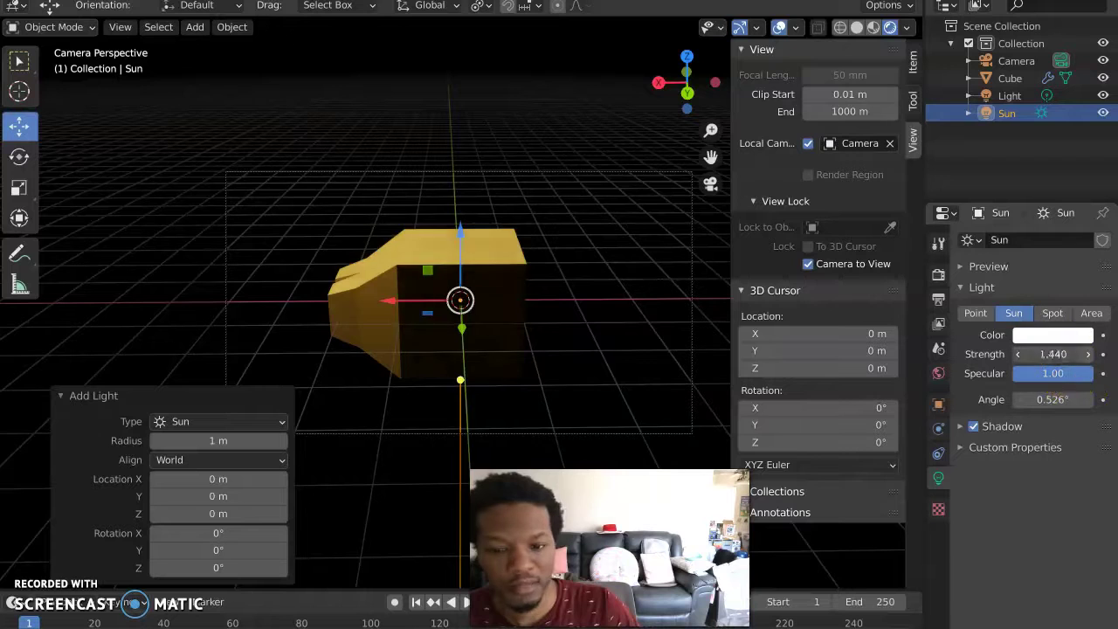
{"action": "key", "text": "Return"}
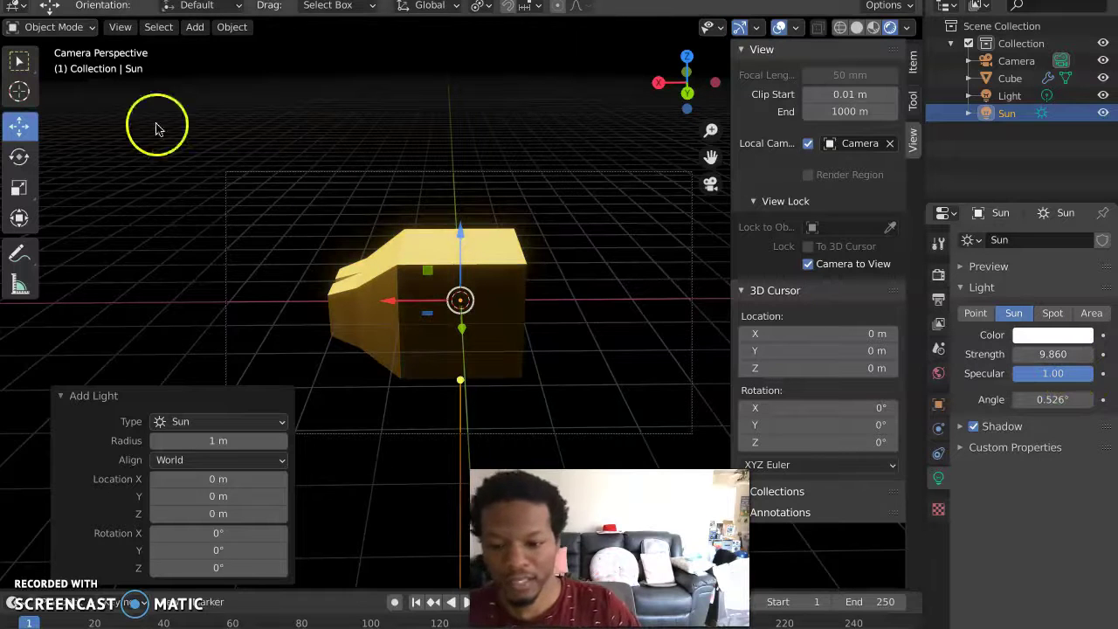
{"action": "left_click_drag", "start_coordinate": [195, 439], "coordinate": [543, 430]}
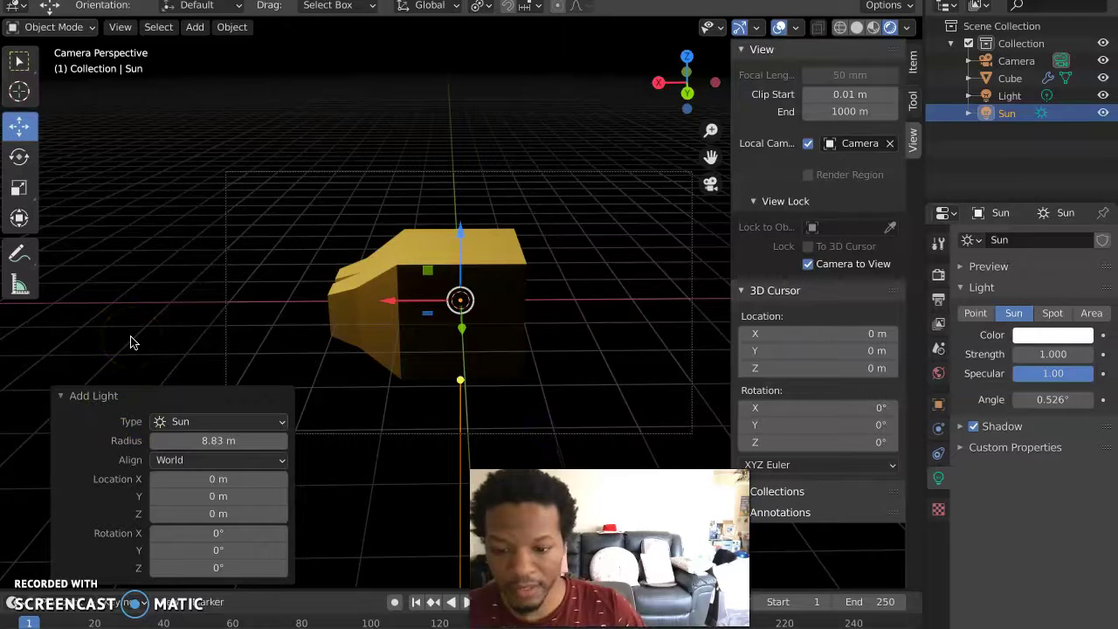
Add a 9.71 m area light, raise it 2.2157 m above the cube and set power to 1910 W.
{"action": "key", "text": "shift+a"}
{"action": "mouse_move", "coordinate": [144, 316]}
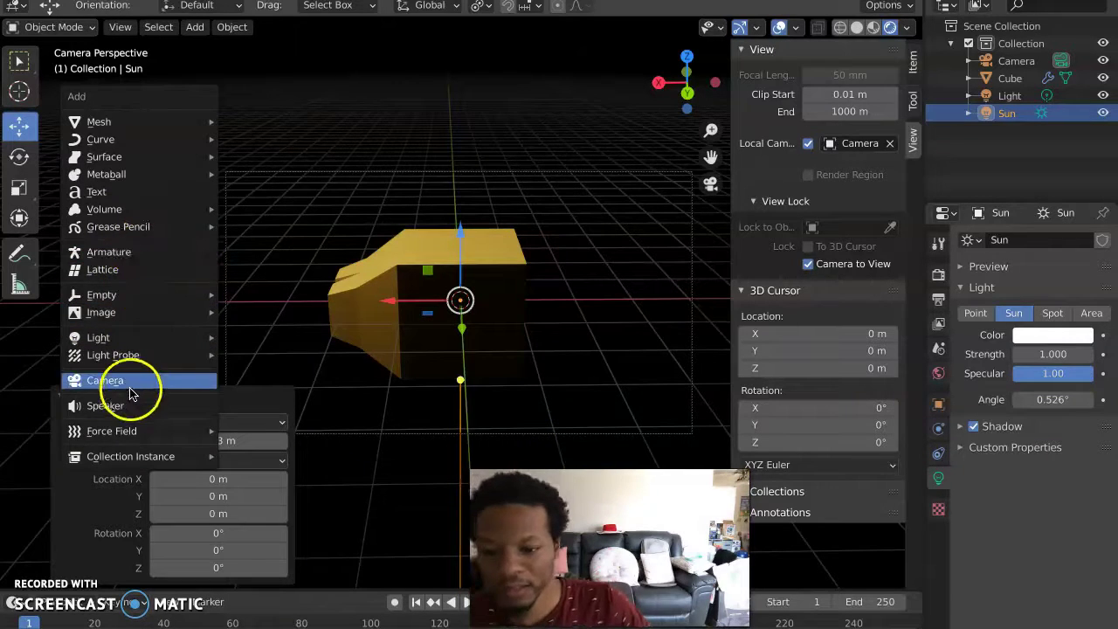
{"action": "mouse_move", "coordinate": [188, 311]}
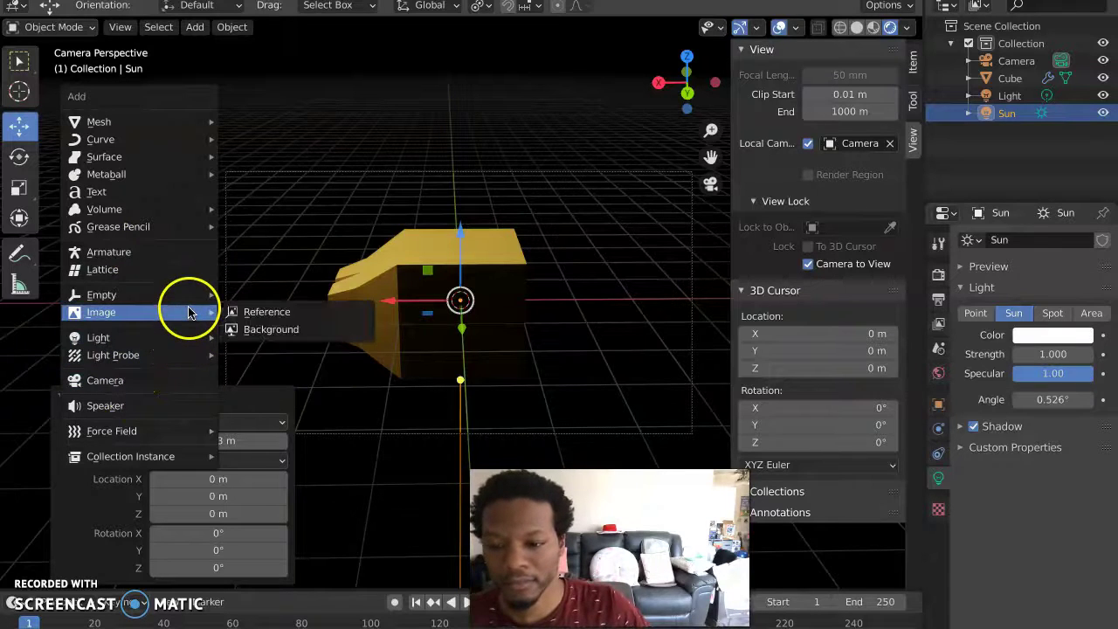
{"action": "mouse_move", "coordinate": [180, 338]}
{"action": "left_click", "coordinate": [266, 390]}
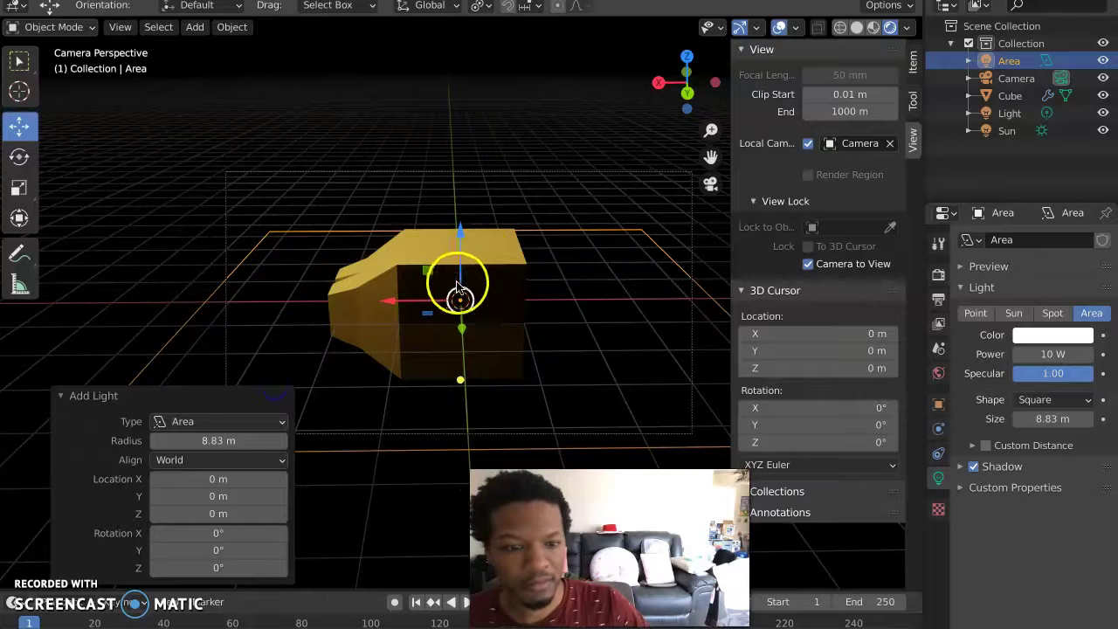
{"action": "mouse_move", "coordinate": [478, 238]}
{"action": "left_mouse_down"}
{"action": "mouse_move", "coordinate": [462, 204]}
{"action": "mouse_move", "coordinate": [463, 113]}
{"action": "mouse_move", "coordinate": [486, 219]}
{"action": "left_mouse_up"}
{"action": "left_click_drag", "start_coordinate": [460, 266], "coordinate": [463, 104]}
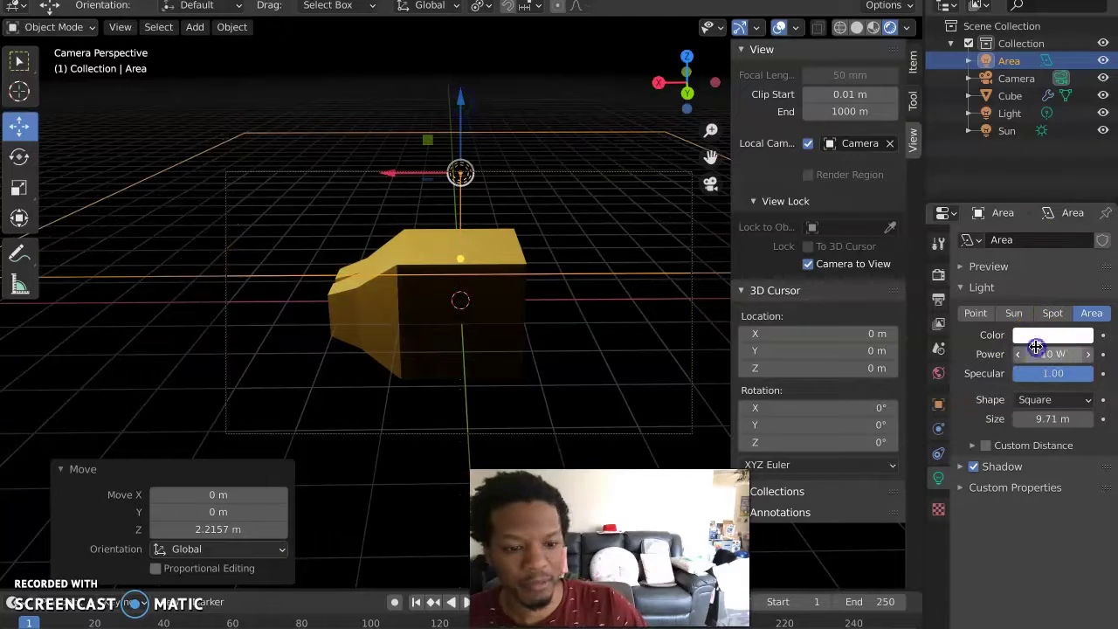
{"action": "left_click_drag", "start_coordinate": [1011, 354], "coordinate": [1102, 354]}
{"action": "middle_click_drag", "start_coordinate": [618, 248], "coordinate": [448, 247]}
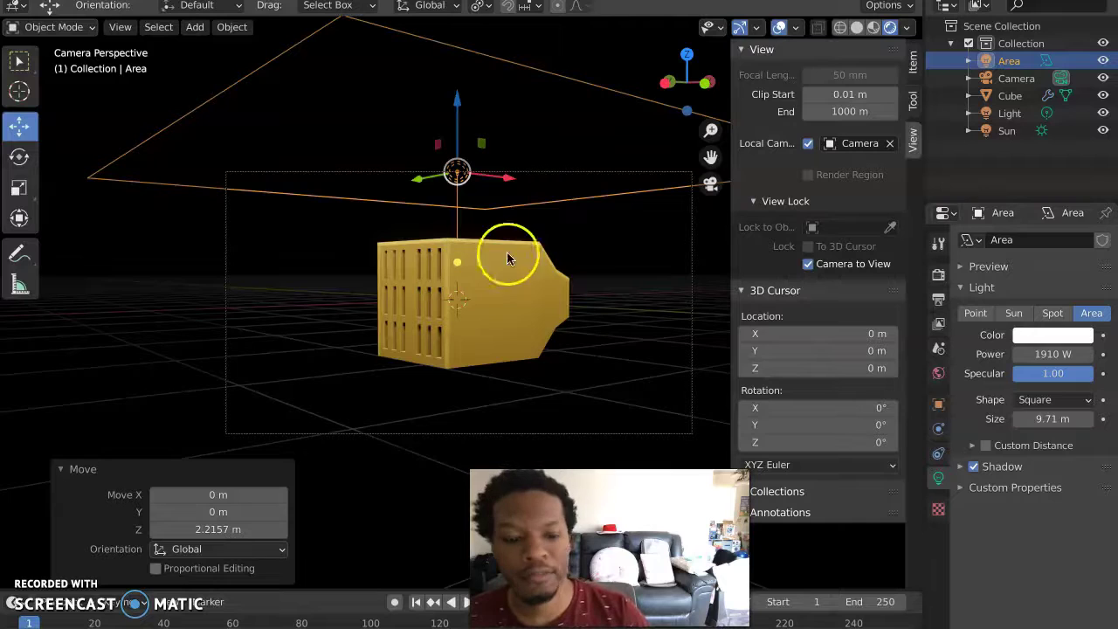
Select the cube and set its gold material to Metallic 0.960 and Roughness 0.725.
{"action": "left_click", "coordinate": [523, 317]}
{"action": "left_click", "coordinate": [938, 551]}
{"action": "scroll", "coordinate": [1028, 516], "scroll_direction": "down", "scroll_amount": 2}
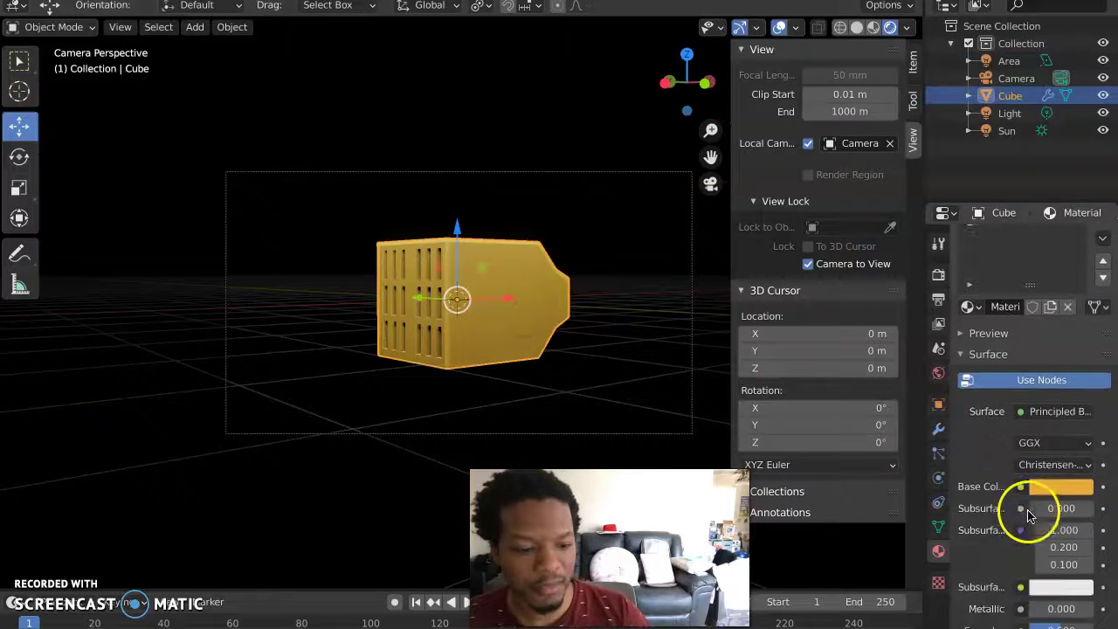
{"action": "scroll", "coordinate": [1026, 514], "scroll_direction": "down", "scroll_amount": 4}
{"action": "mouse_move", "coordinate": [1048, 480]}
{"action": "left_mouse_down"}
{"action": "mouse_move", "coordinate": [1095, 486]}
{"action": "mouse_move", "coordinate": [1047, 478]}
{"action": "left_mouse_up"}
{"action": "mouse_move", "coordinate": [1069, 542]}
{"action": "left_mouse_down"}
{"action": "mouse_move", "coordinate": [973, 546]}
{"action": "mouse_move", "coordinate": [1073, 541]}
{"action": "left_mouse_up"}
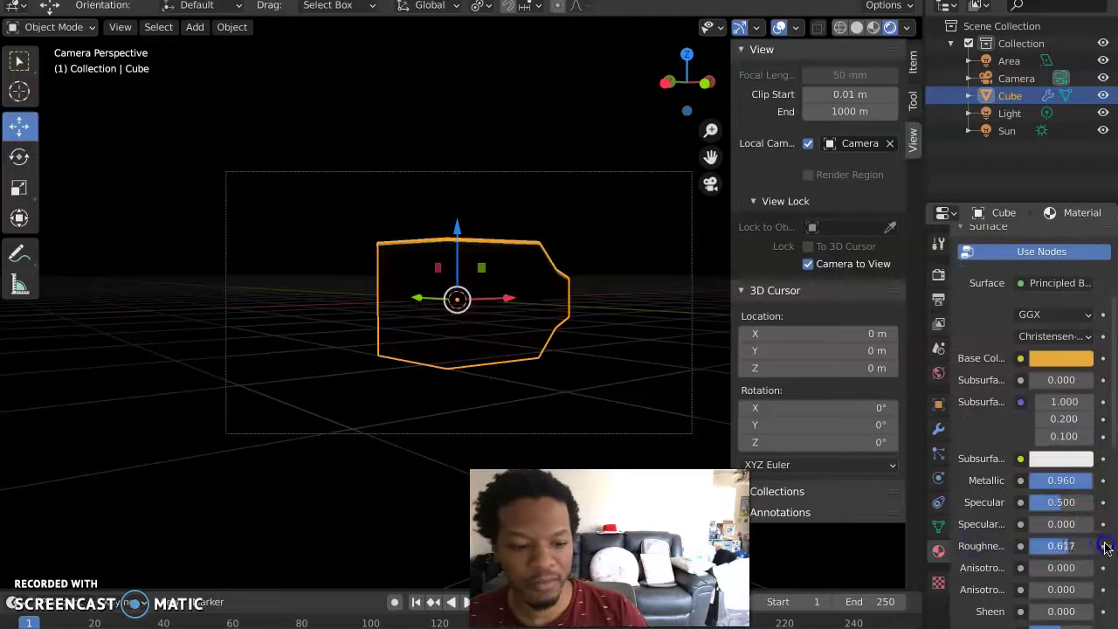
Raise the material's Transmission to 1.000 and view the lit windows from the front.
{"action": "scroll", "coordinate": [1004, 520], "scroll_direction": "down", "scroll_amount": 5}
{"action": "scroll", "coordinate": [1013, 510], "scroll_direction": "down", "scroll_amount": 2}
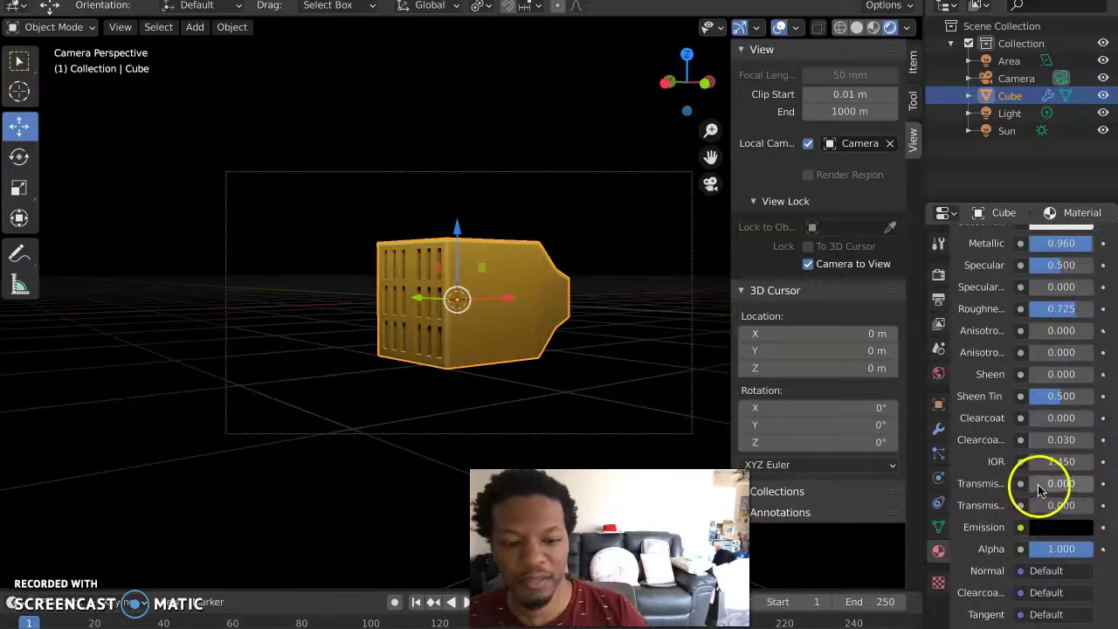
{"action": "left_click_drag", "start_coordinate": [1048, 486], "coordinate": [1076, 486]}
{"action": "middle_click_drag", "start_coordinate": [558, 357], "coordinate": [559, 360]}
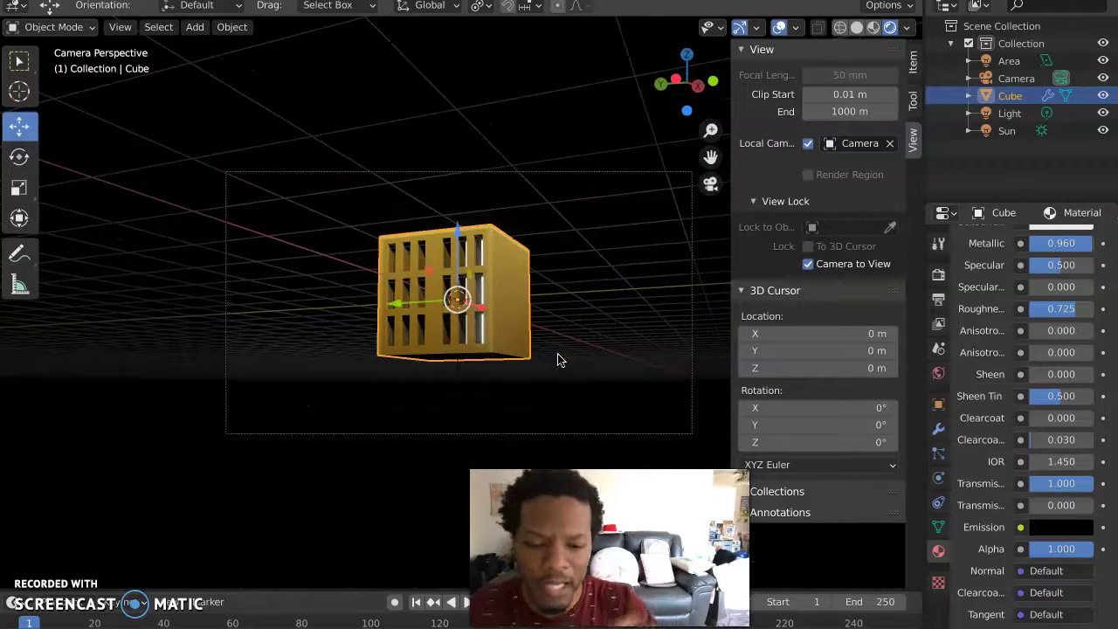
{"action": "middle_click_drag", "start_coordinate": [558, 360], "coordinate": [559, 360]}
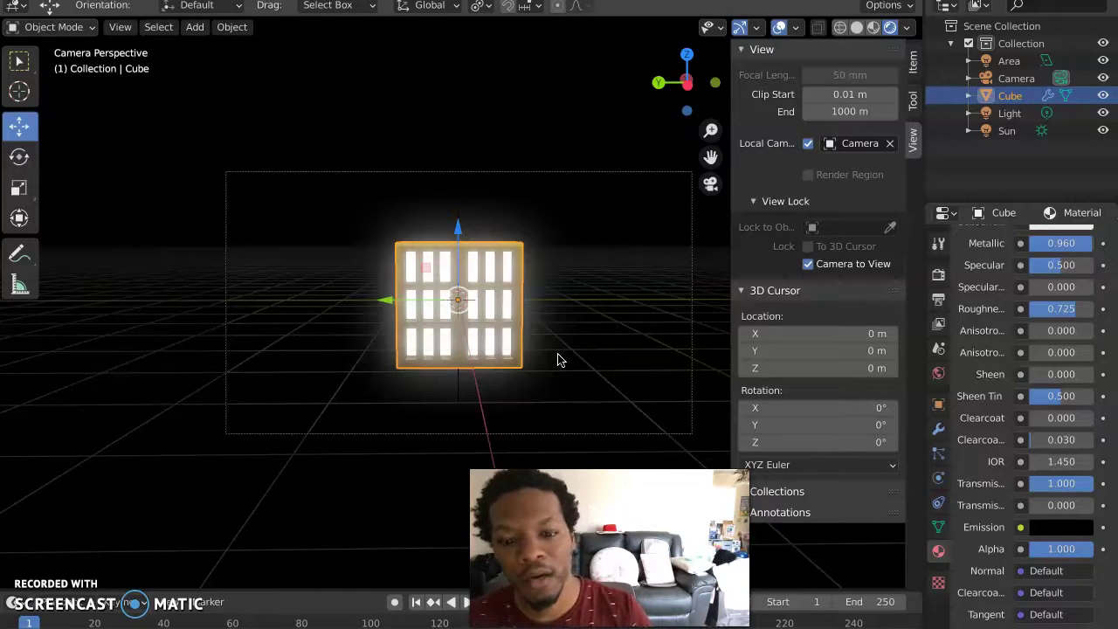
{"action": "left_click", "coordinate": [560, 274]}
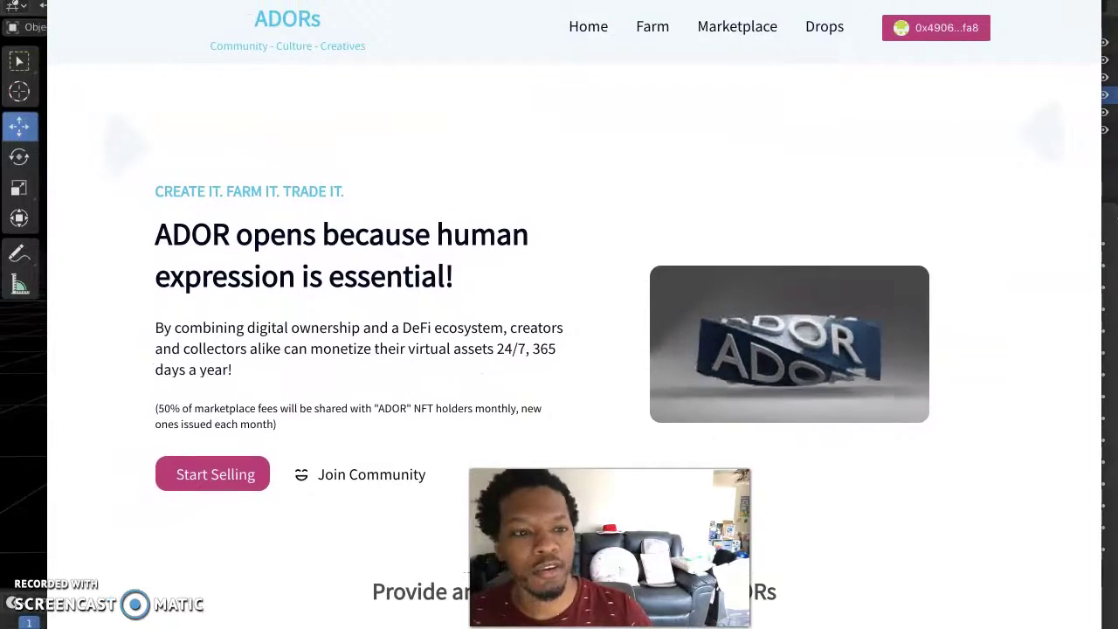
Scroll the ADOR homepage past Featured and About Us to the 'Are You a Creator?' Contact Us section.
{"action": "scroll", "coordinate": [902, 63], "scroll_direction": "down", "scroll_amount": 7}
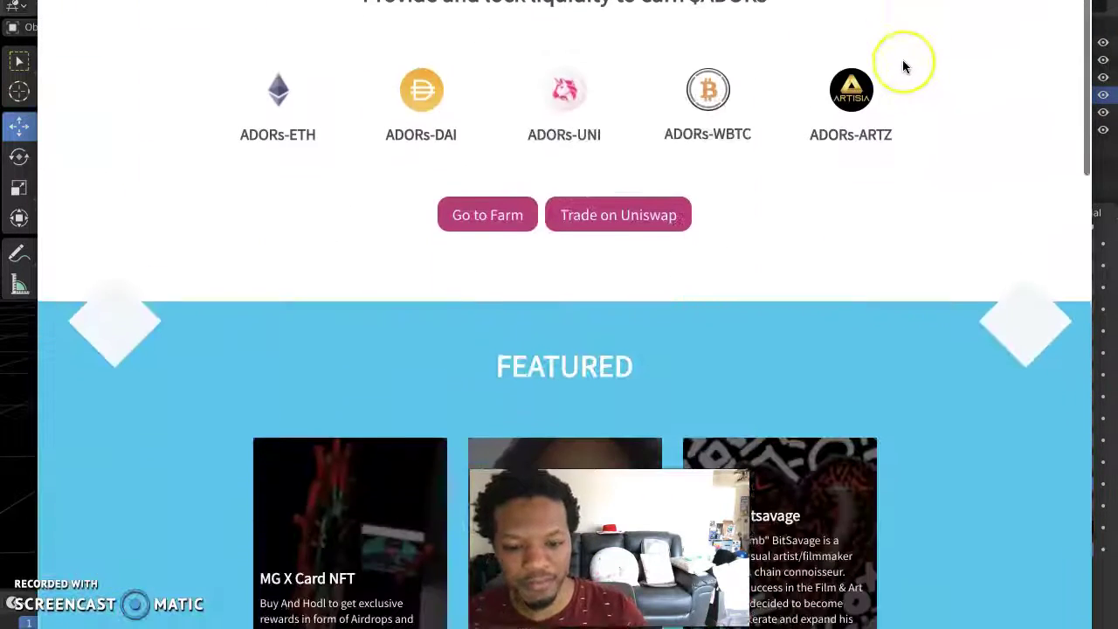
{"action": "scroll", "coordinate": [903, 63], "scroll_direction": "down", "scroll_amount": 7}
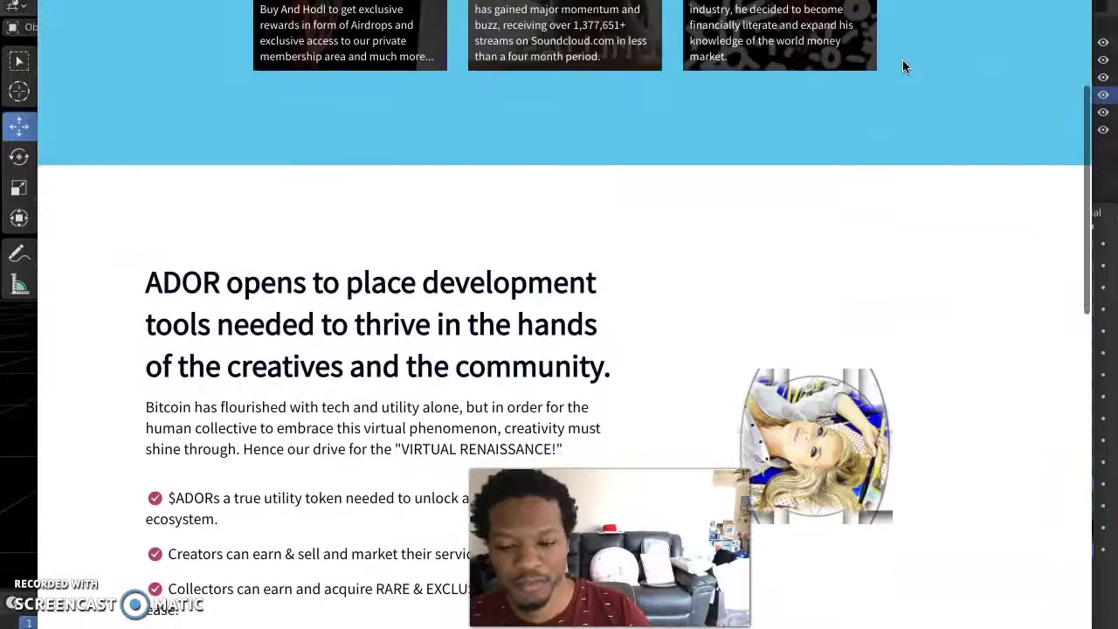
{"action": "scroll", "coordinate": [904, 63], "scroll_direction": "down", "scroll_amount": 6}
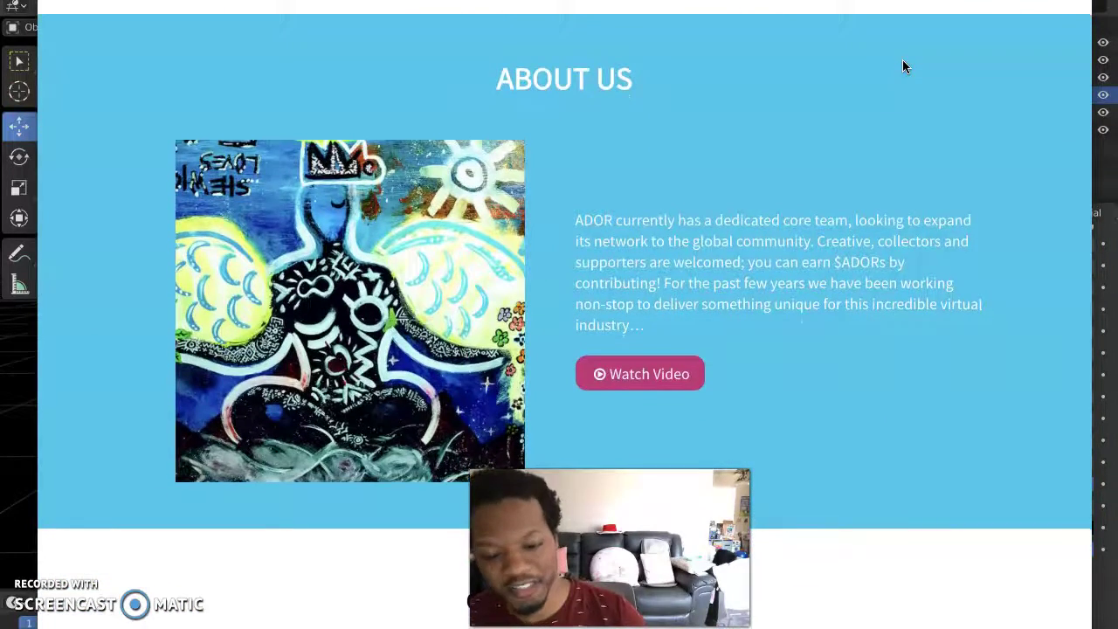
{"action": "scroll", "coordinate": [904, 67], "scroll_direction": "down", "scroll_amount": 13}
{"action": "scroll", "coordinate": [904, 68], "scroll_direction": "down", "scroll_amount": 3}
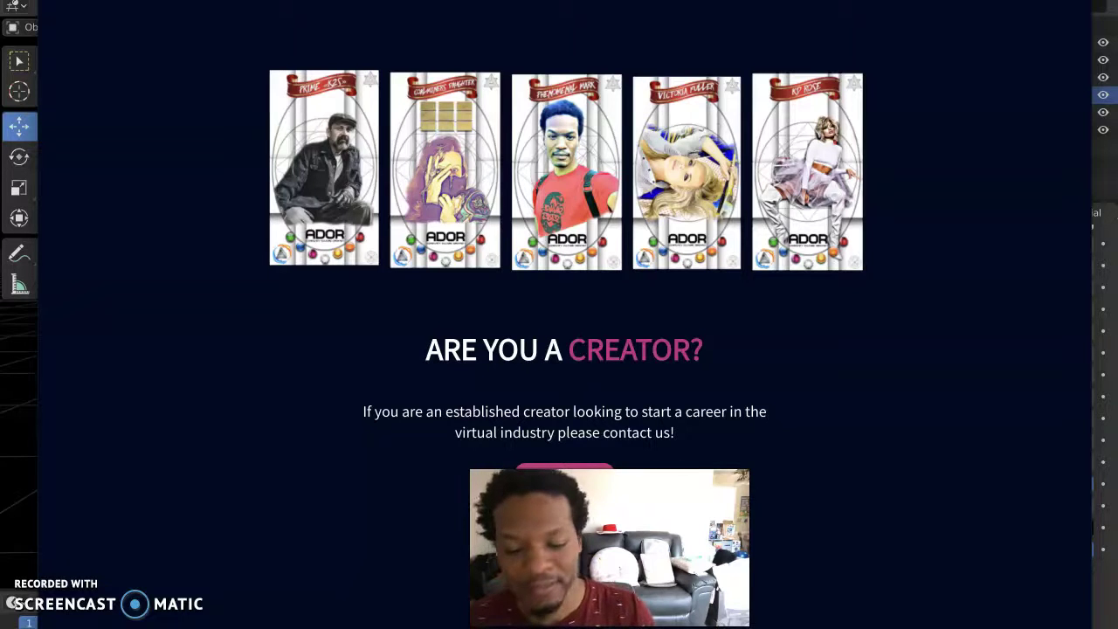
{"action": "scroll", "coordinate": [234, 529], "scroll_direction": "down", "scroll_amount": 2}
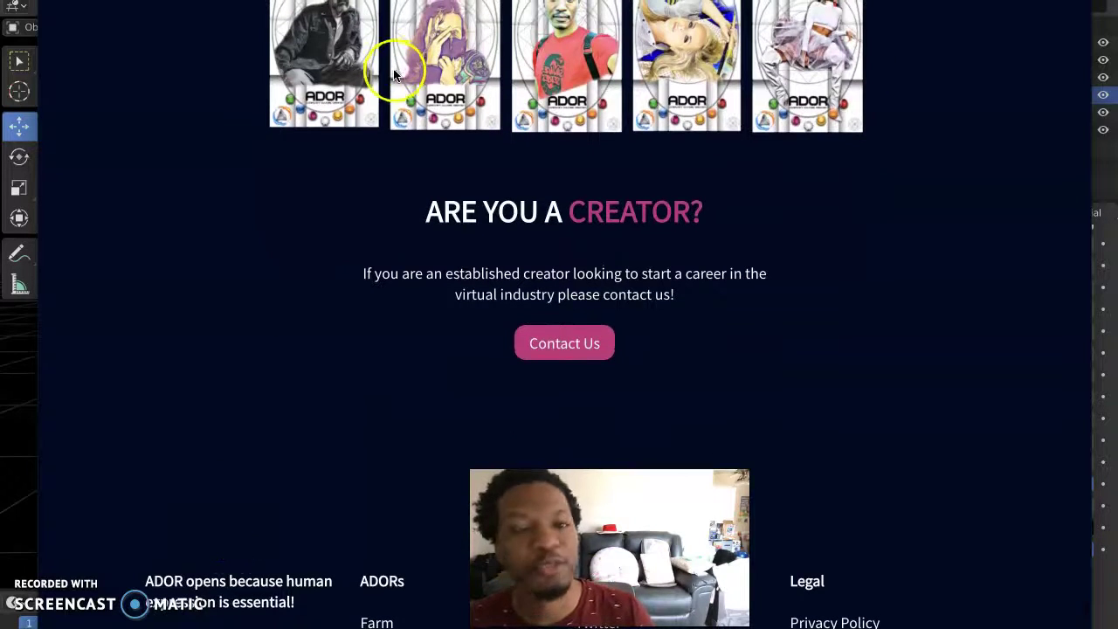